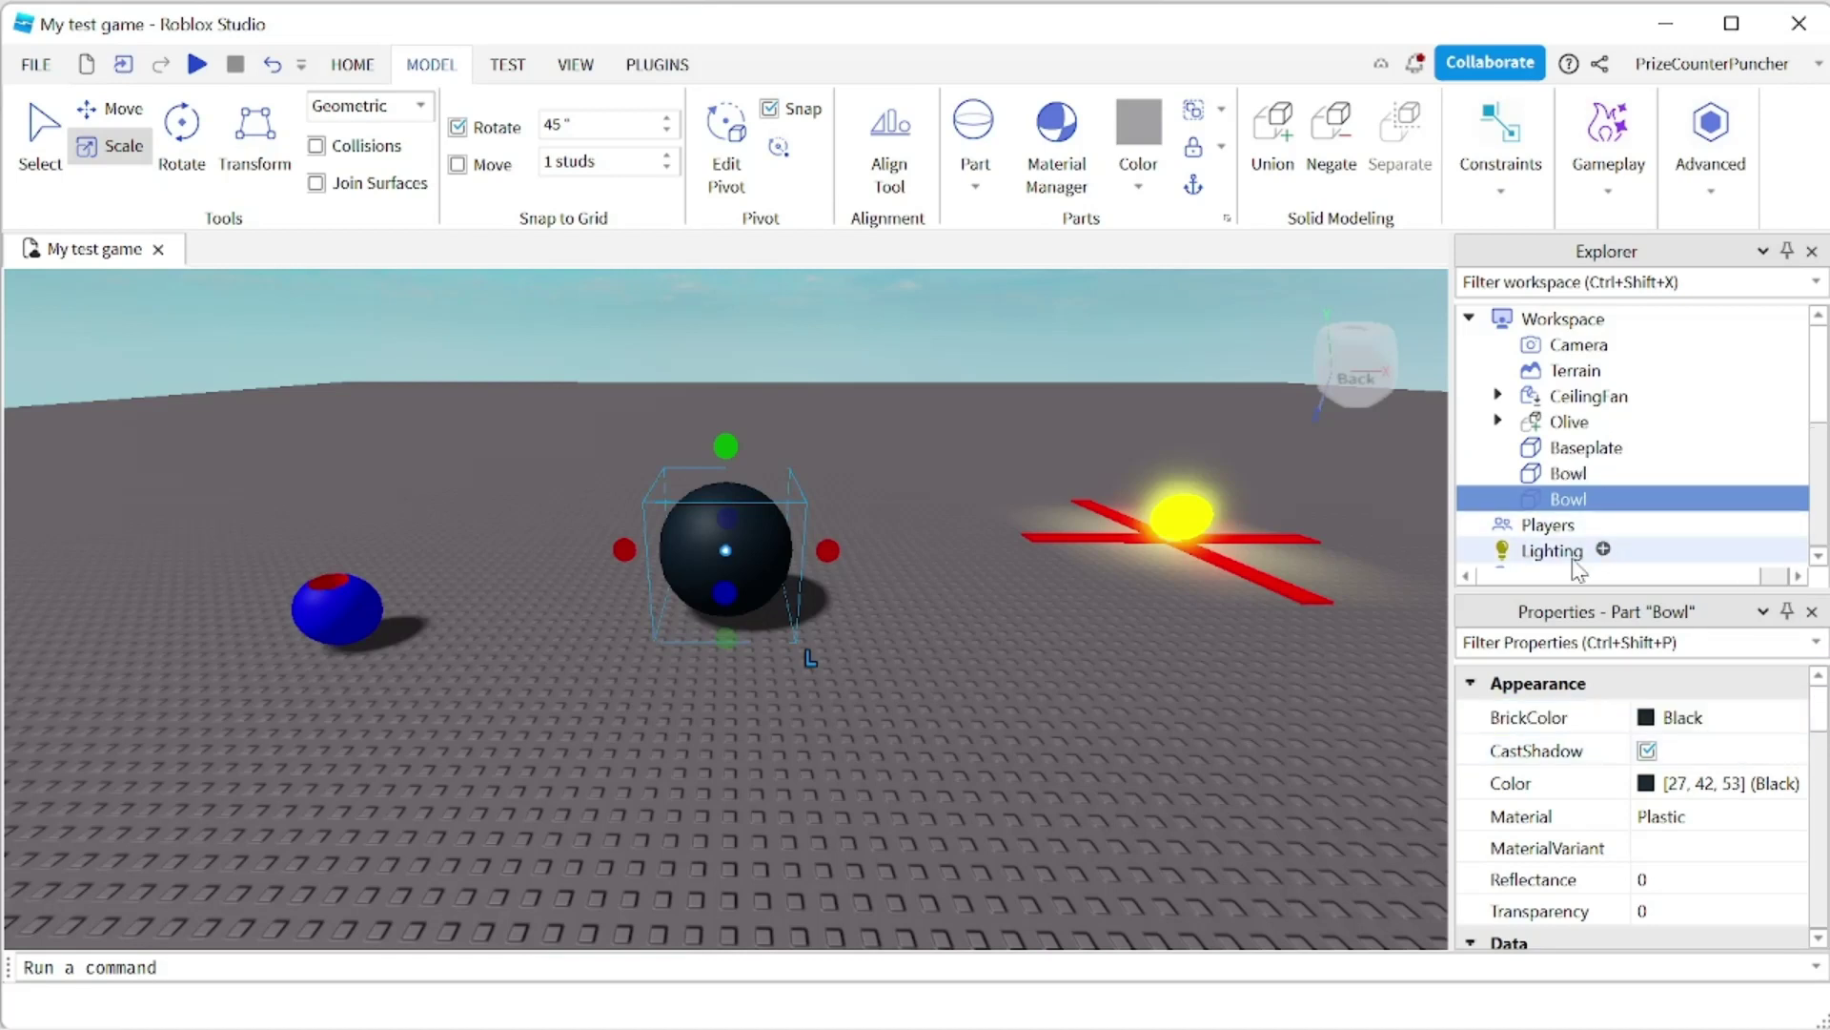
Rename the duplicated black sphere as Bowl2 and set its BrickColor to Really red.
{"action": "mouse_move", "coordinate": [1571, 510]}
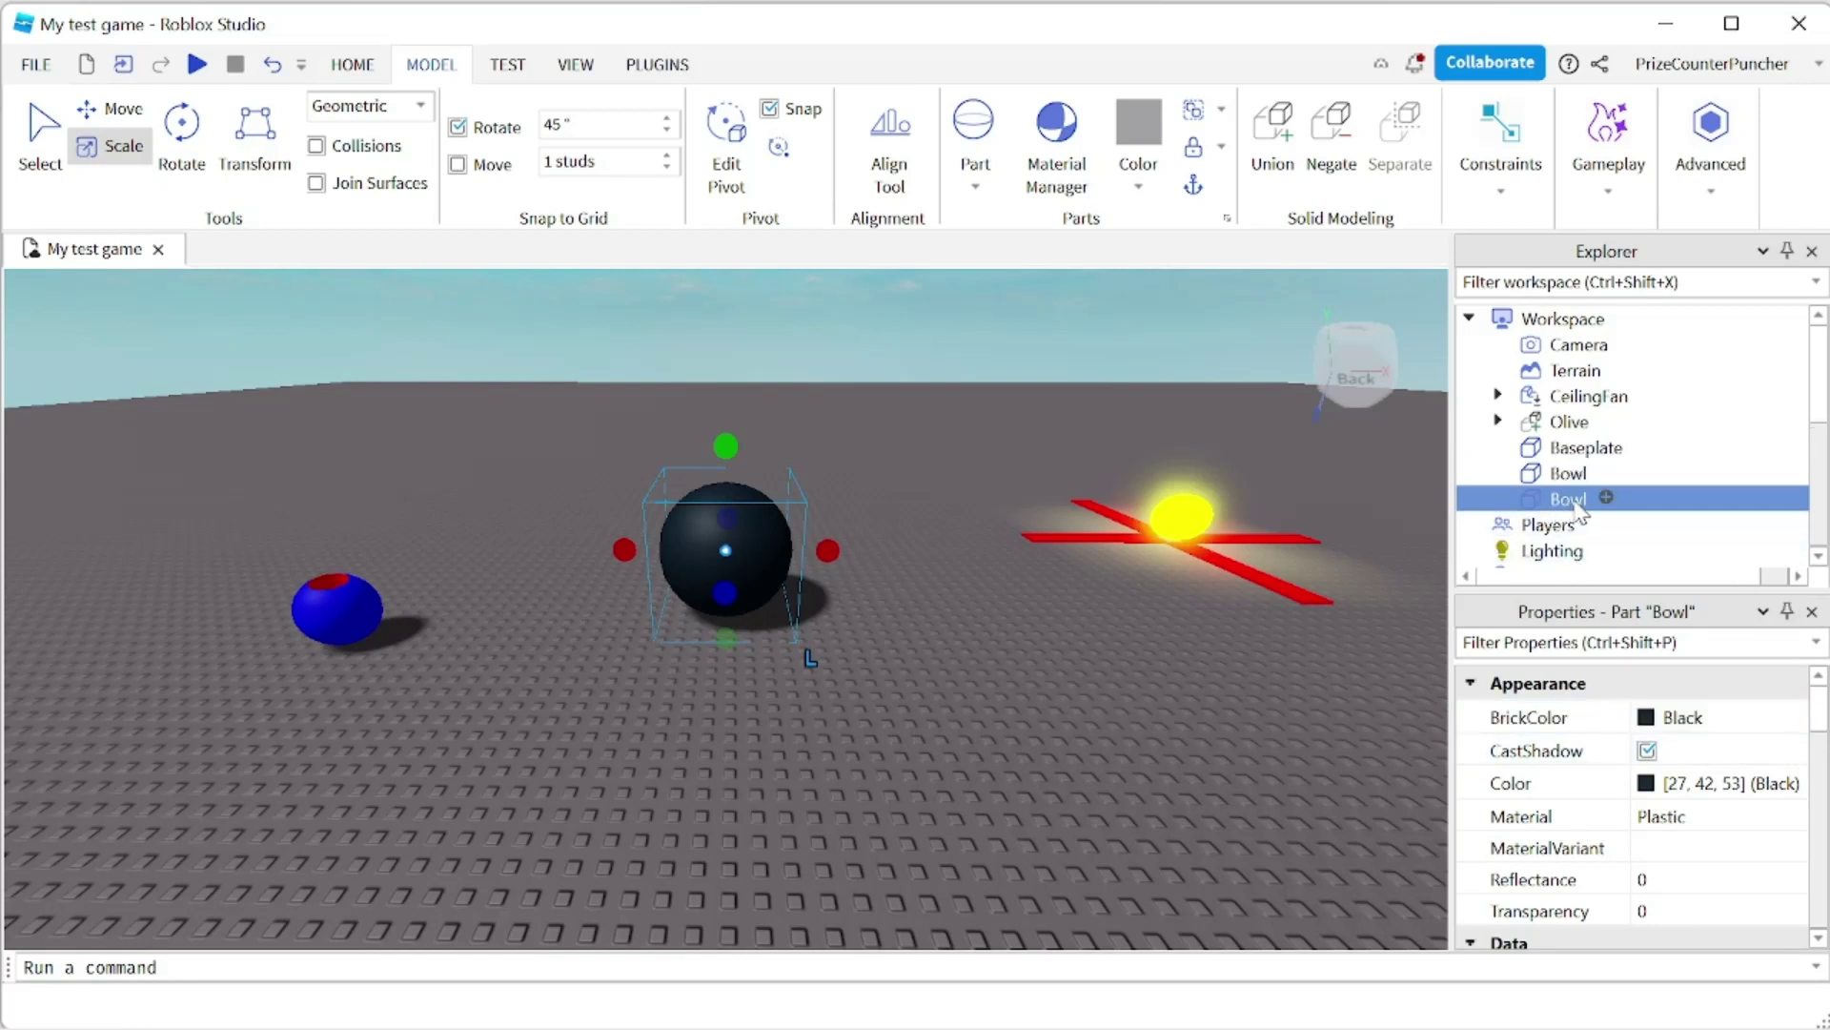
{"action": "double_click", "coordinate": [1571, 504]}
{"action": "type", "text": "2"}
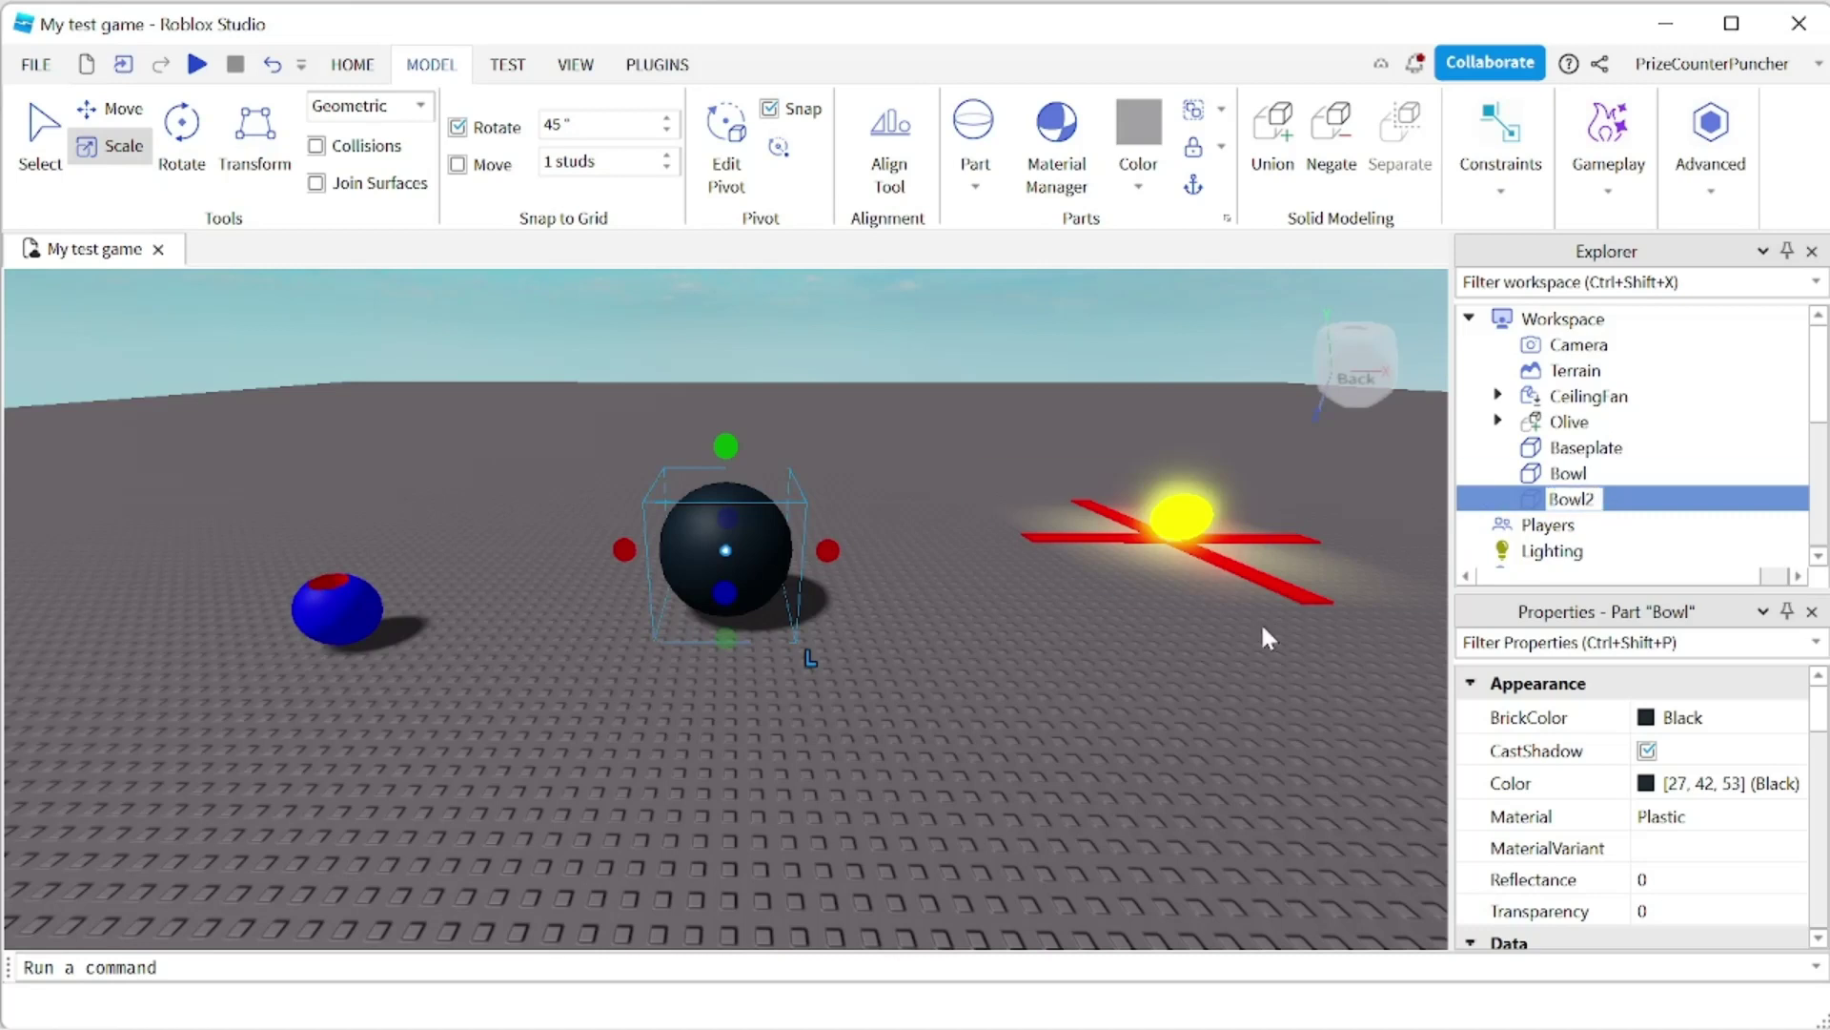
{"action": "left_click", "coordinate": [1654, 725]}
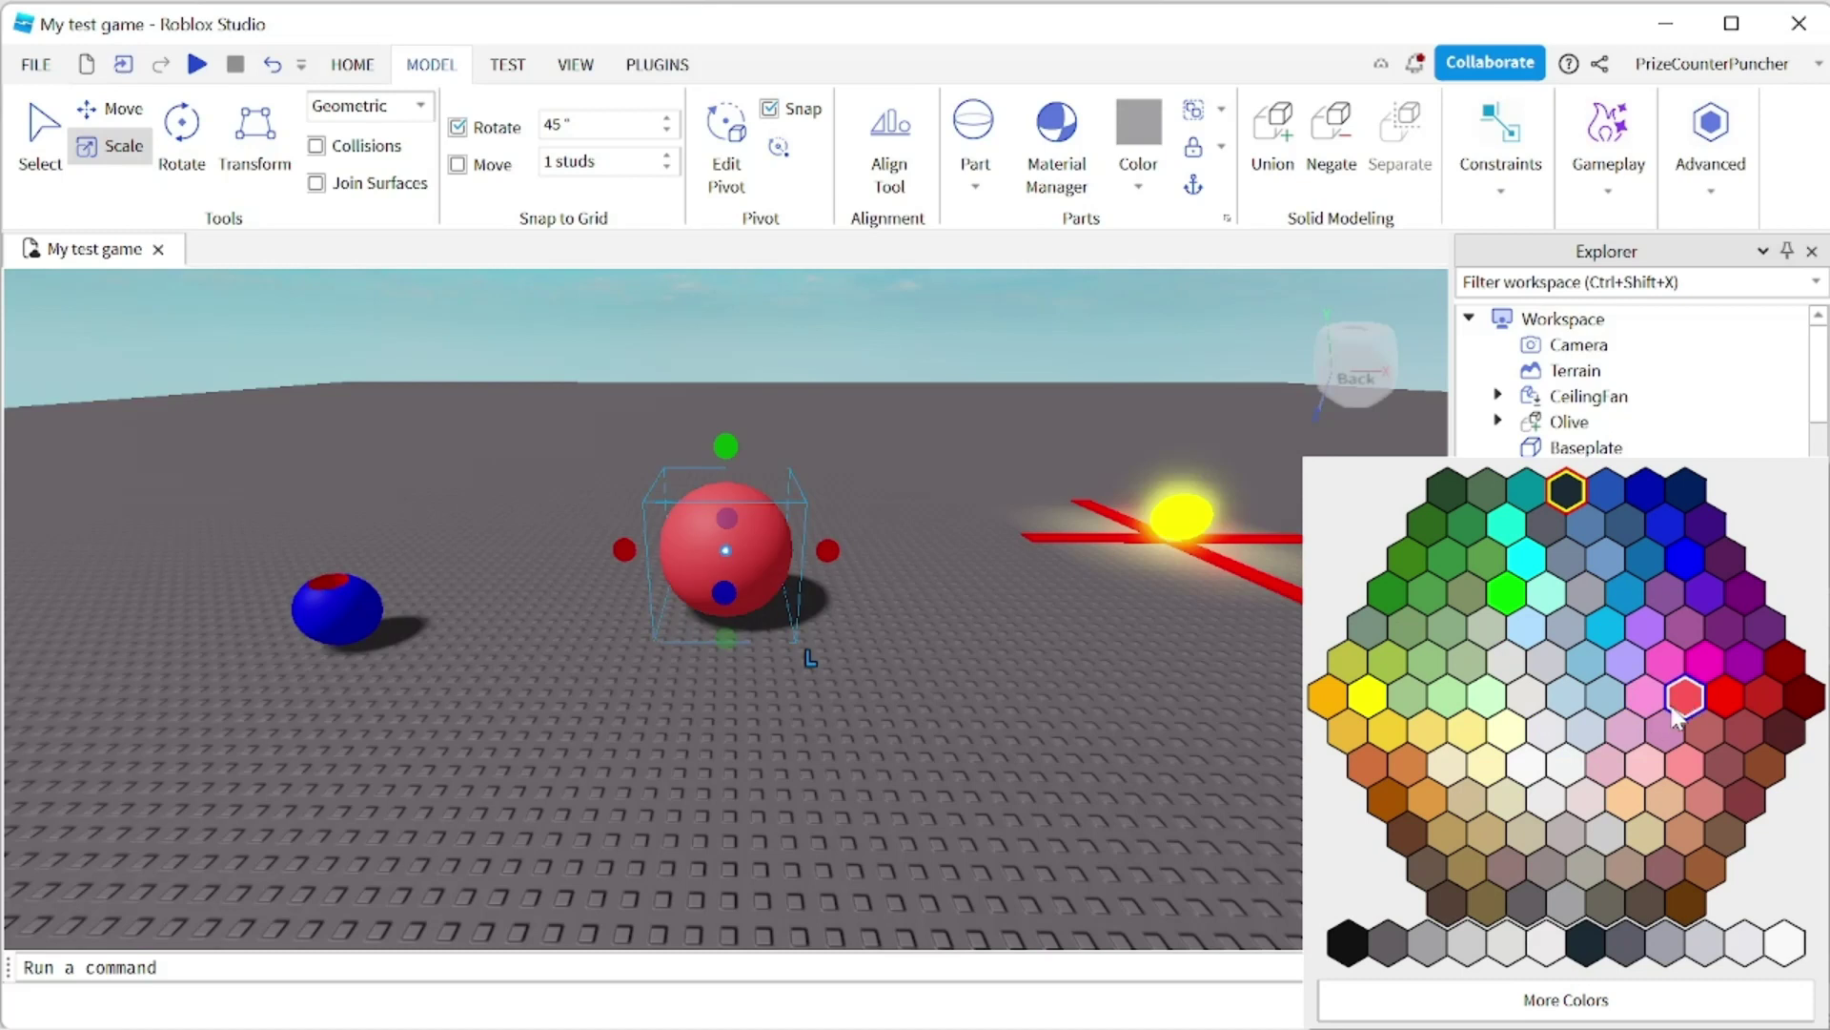
{"action": "left_click", "coordinate": [1712, 696]}
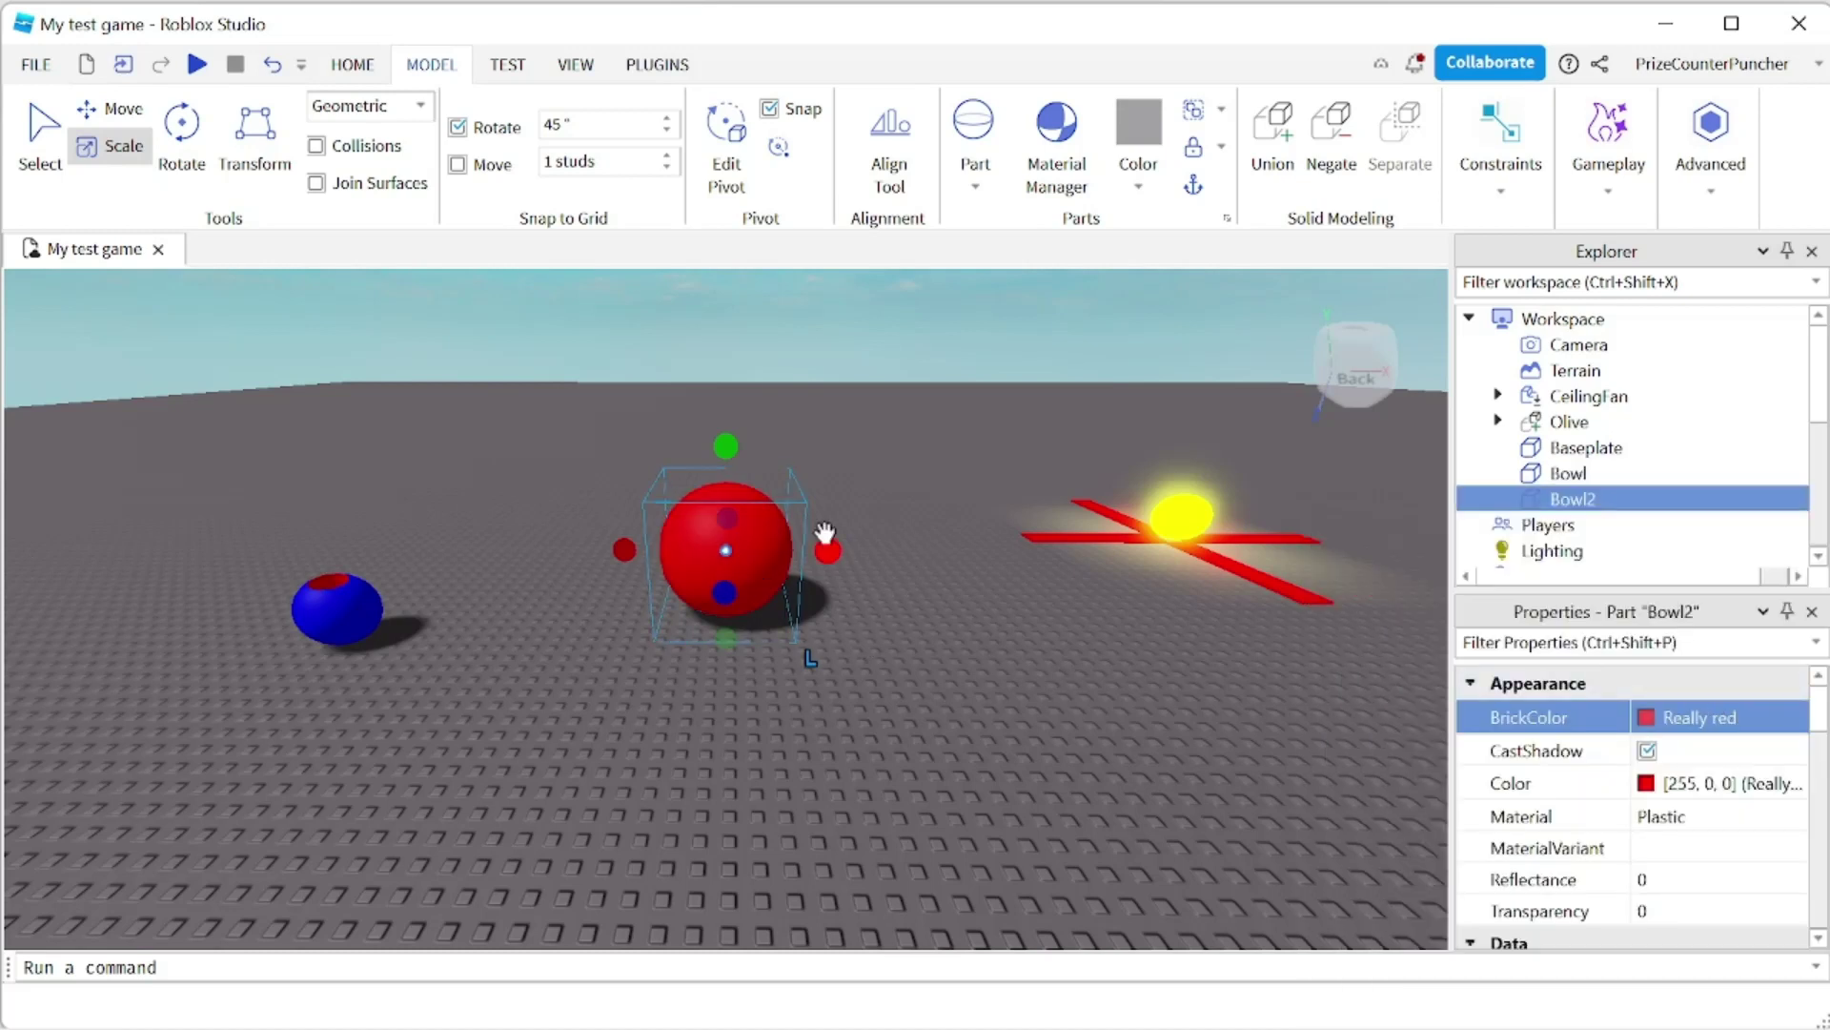
Raise Bowl2 slightly above the black sphere and negate it.
{"action": "left_click", "coordinate": [122, 110]}
{"action": "left_click_drag", "start_coordinate": [727, 437], "coordinate": [727, 429]}
{"action": "mouse_move", "coordinate": [1607, 513]}
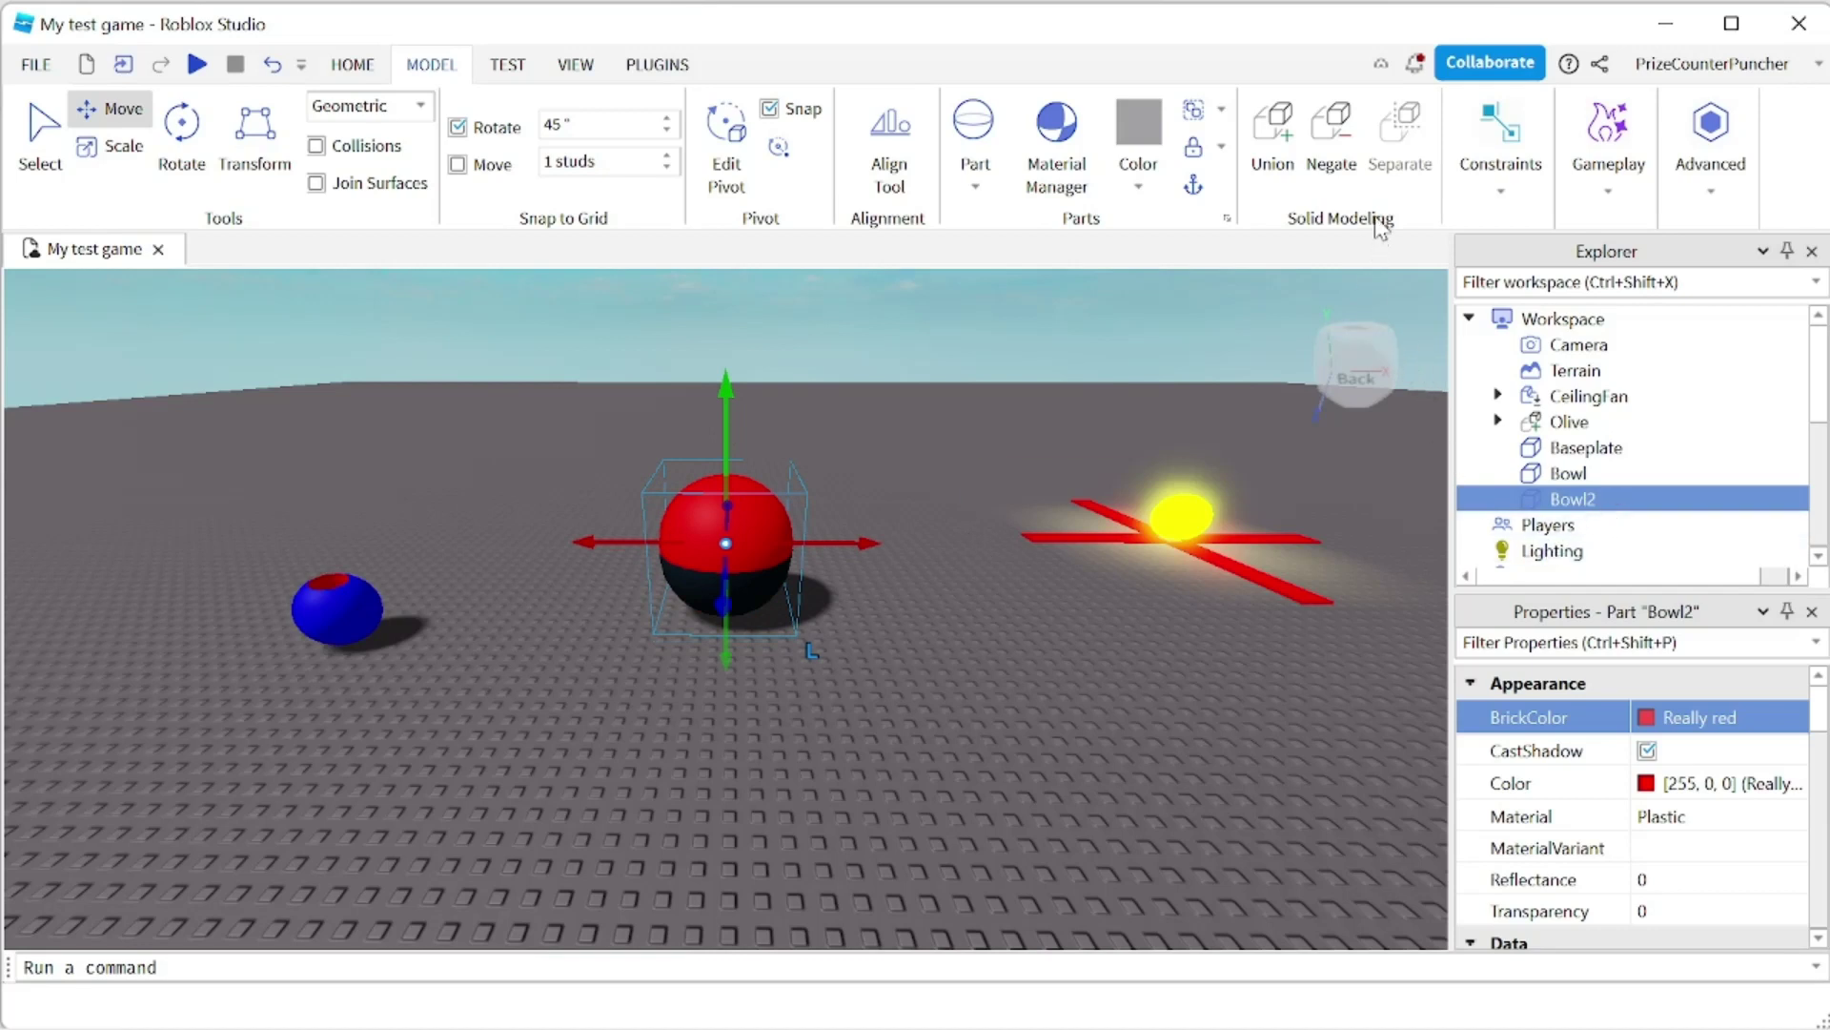
{"action": "left_click", "coordinate": [1333, 144]}
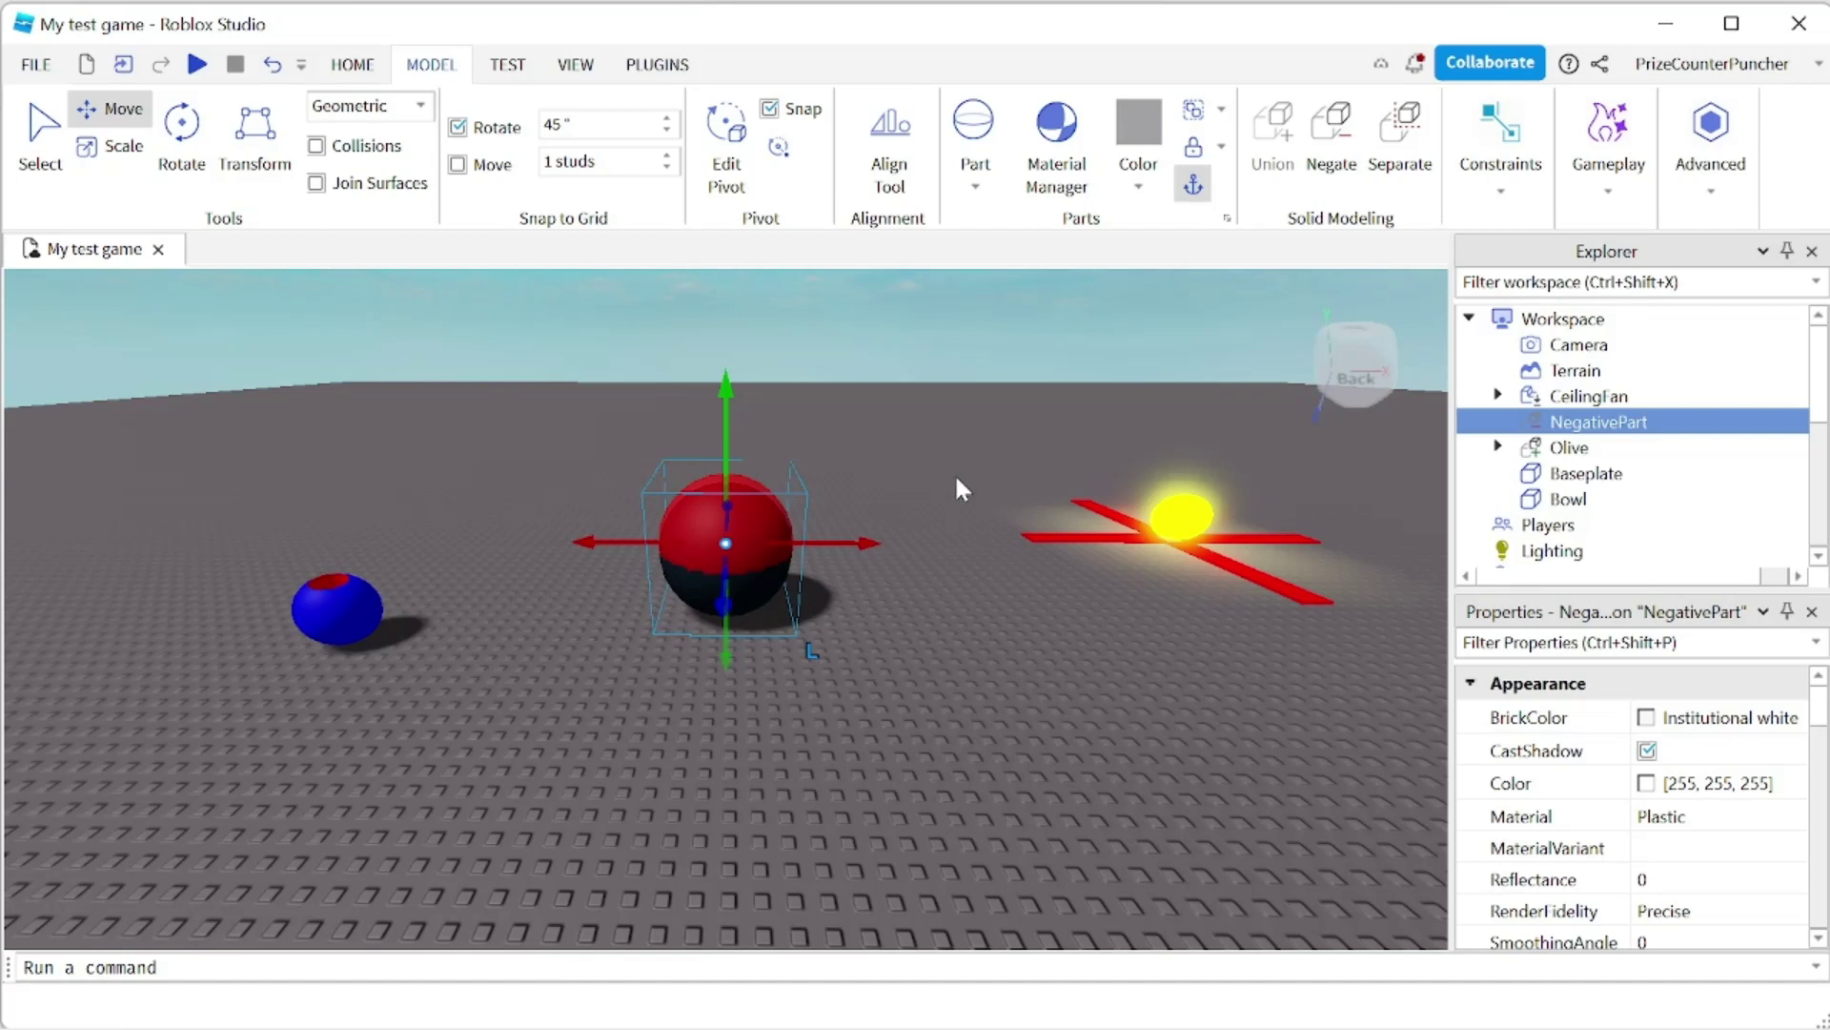
Union the negative part with the black Bowl sphere to carve out a hollow bowl.
{"action": "mouse_move", "coordinate": [1638, 436]}
{"action": "left_click", "coordinate": [1568, 499], "text": "ctrl"}
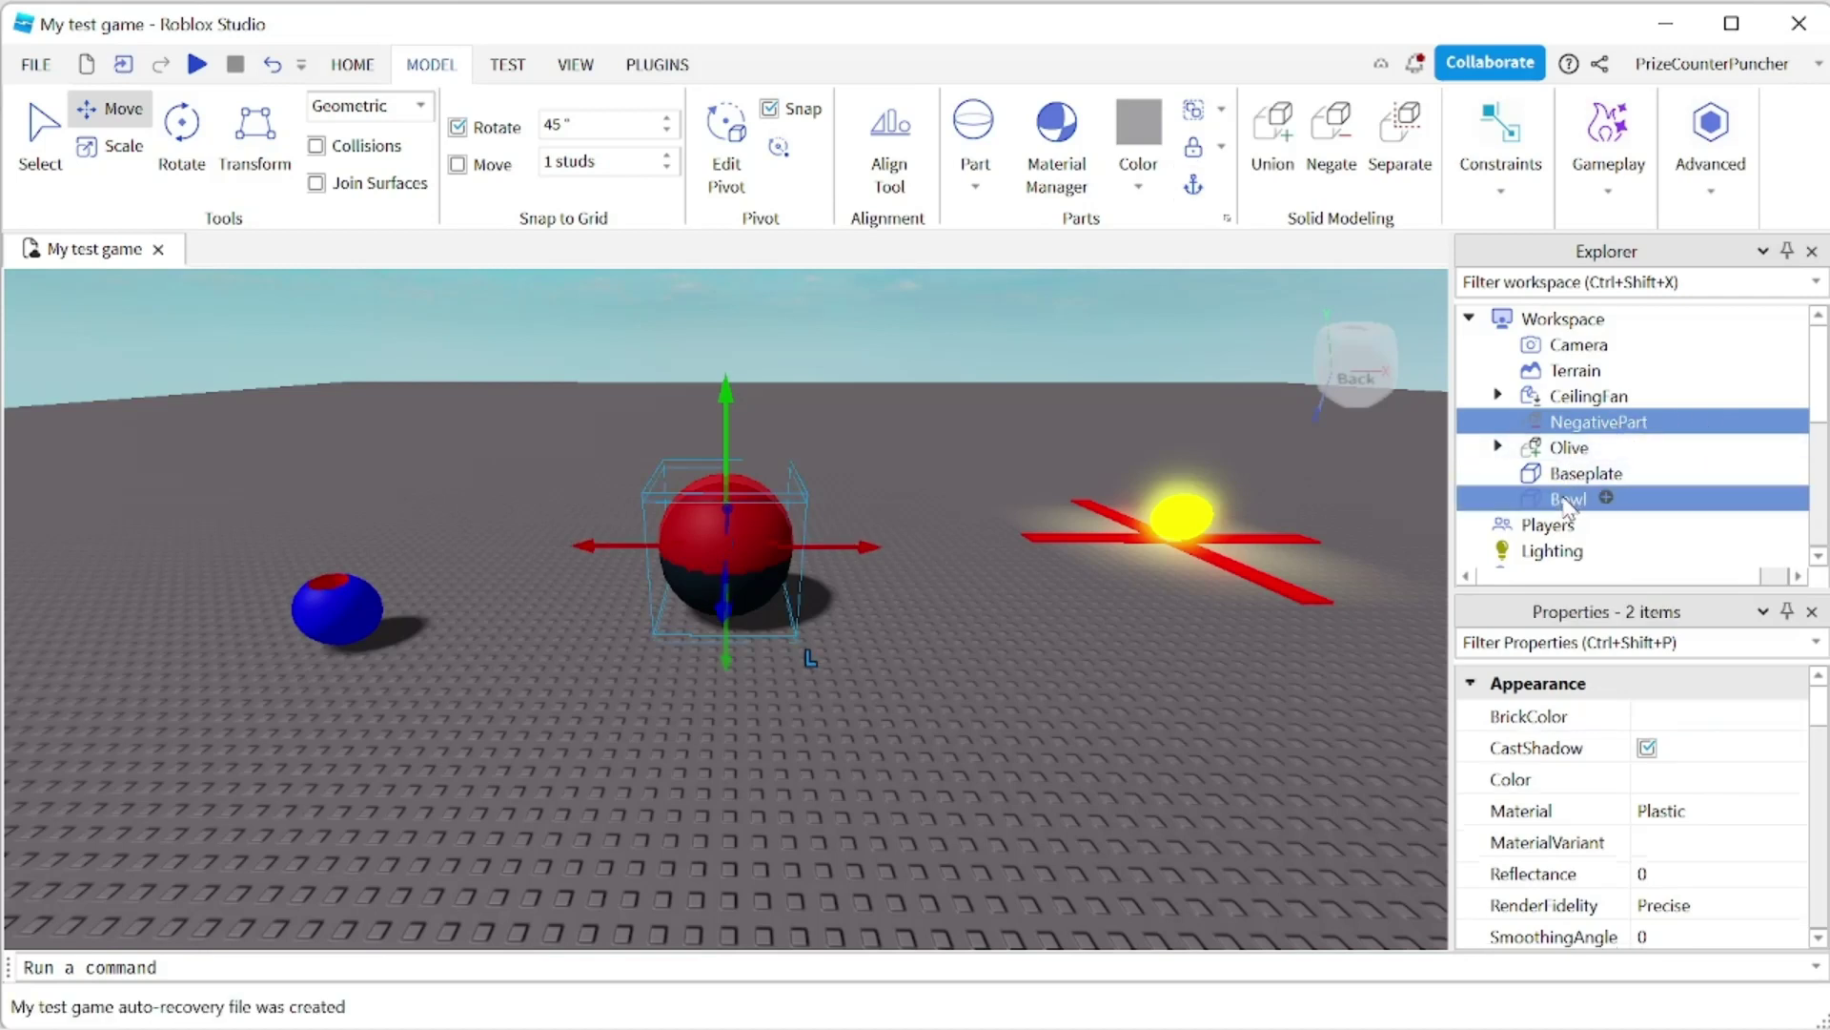
{"action": "left_click", "coordinate": [1273, 133]}
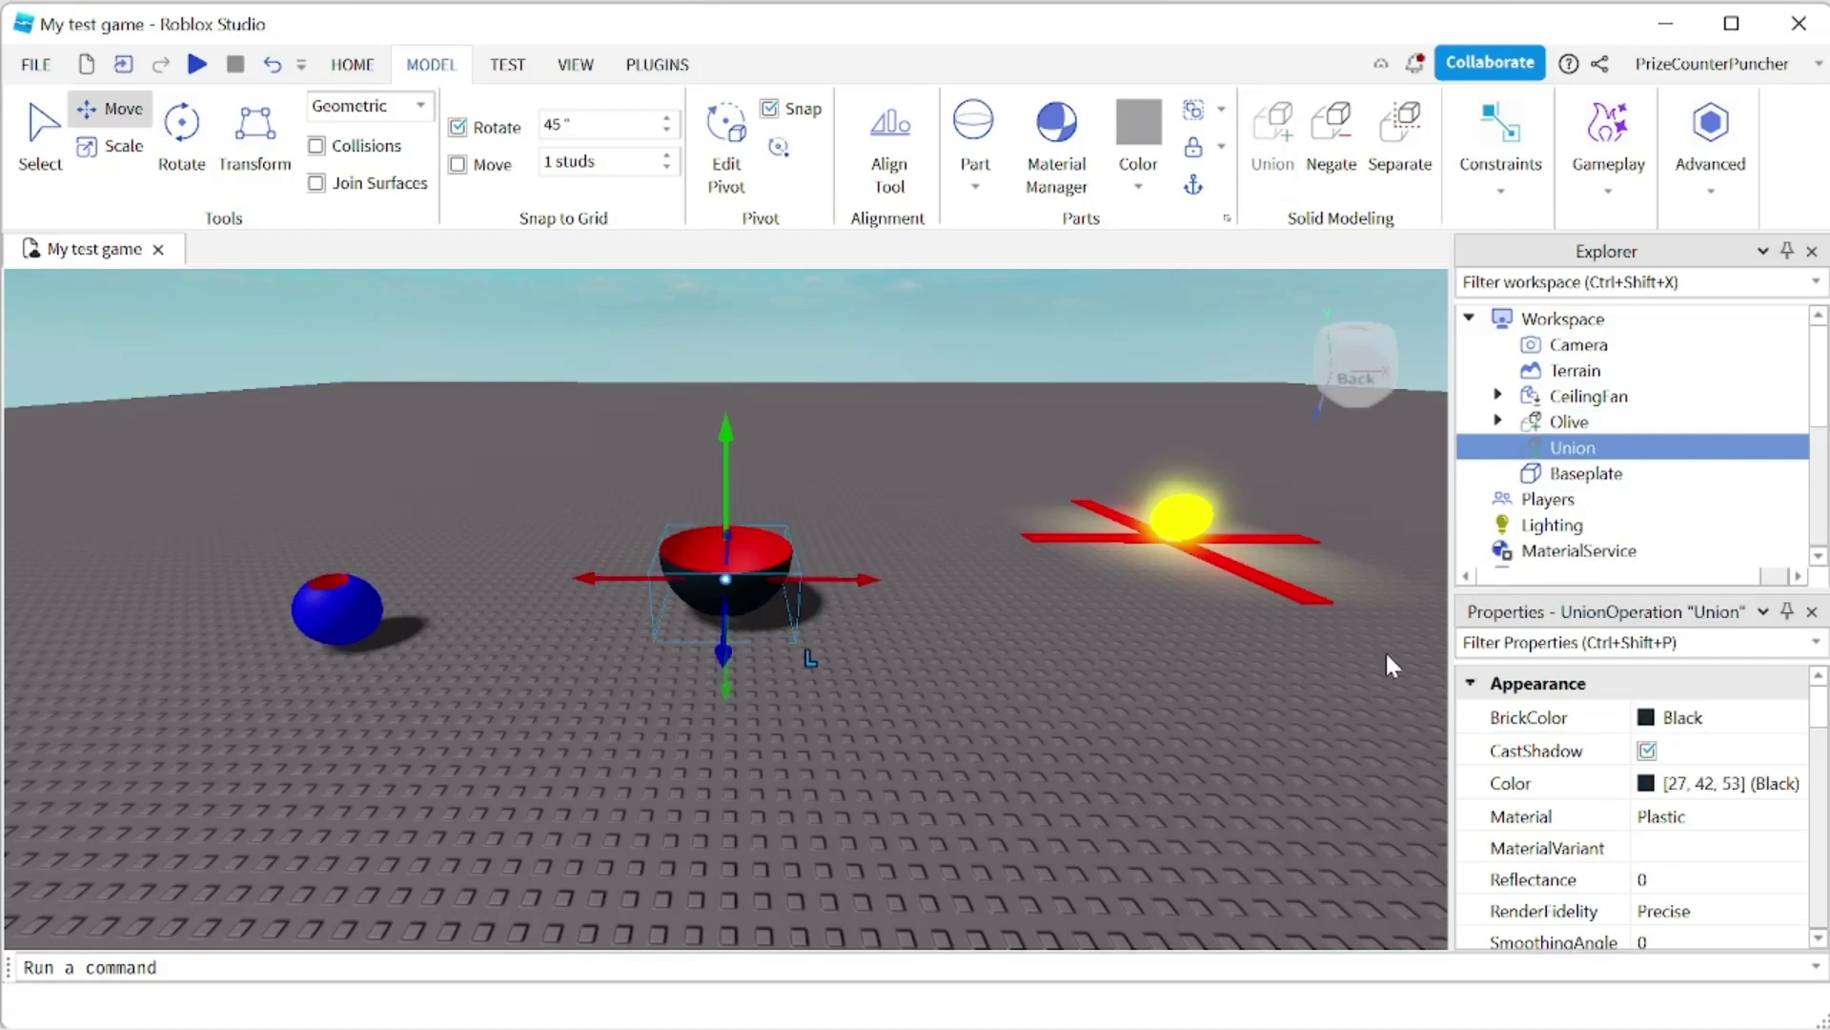
Rename the new union as Bowl and move it behind the blue olive.
{"action": "double_click", "coordinate": [1565, 452]}
{"action": "type", "text": "Bowl"}
{"action": "key", "text": "Return"}
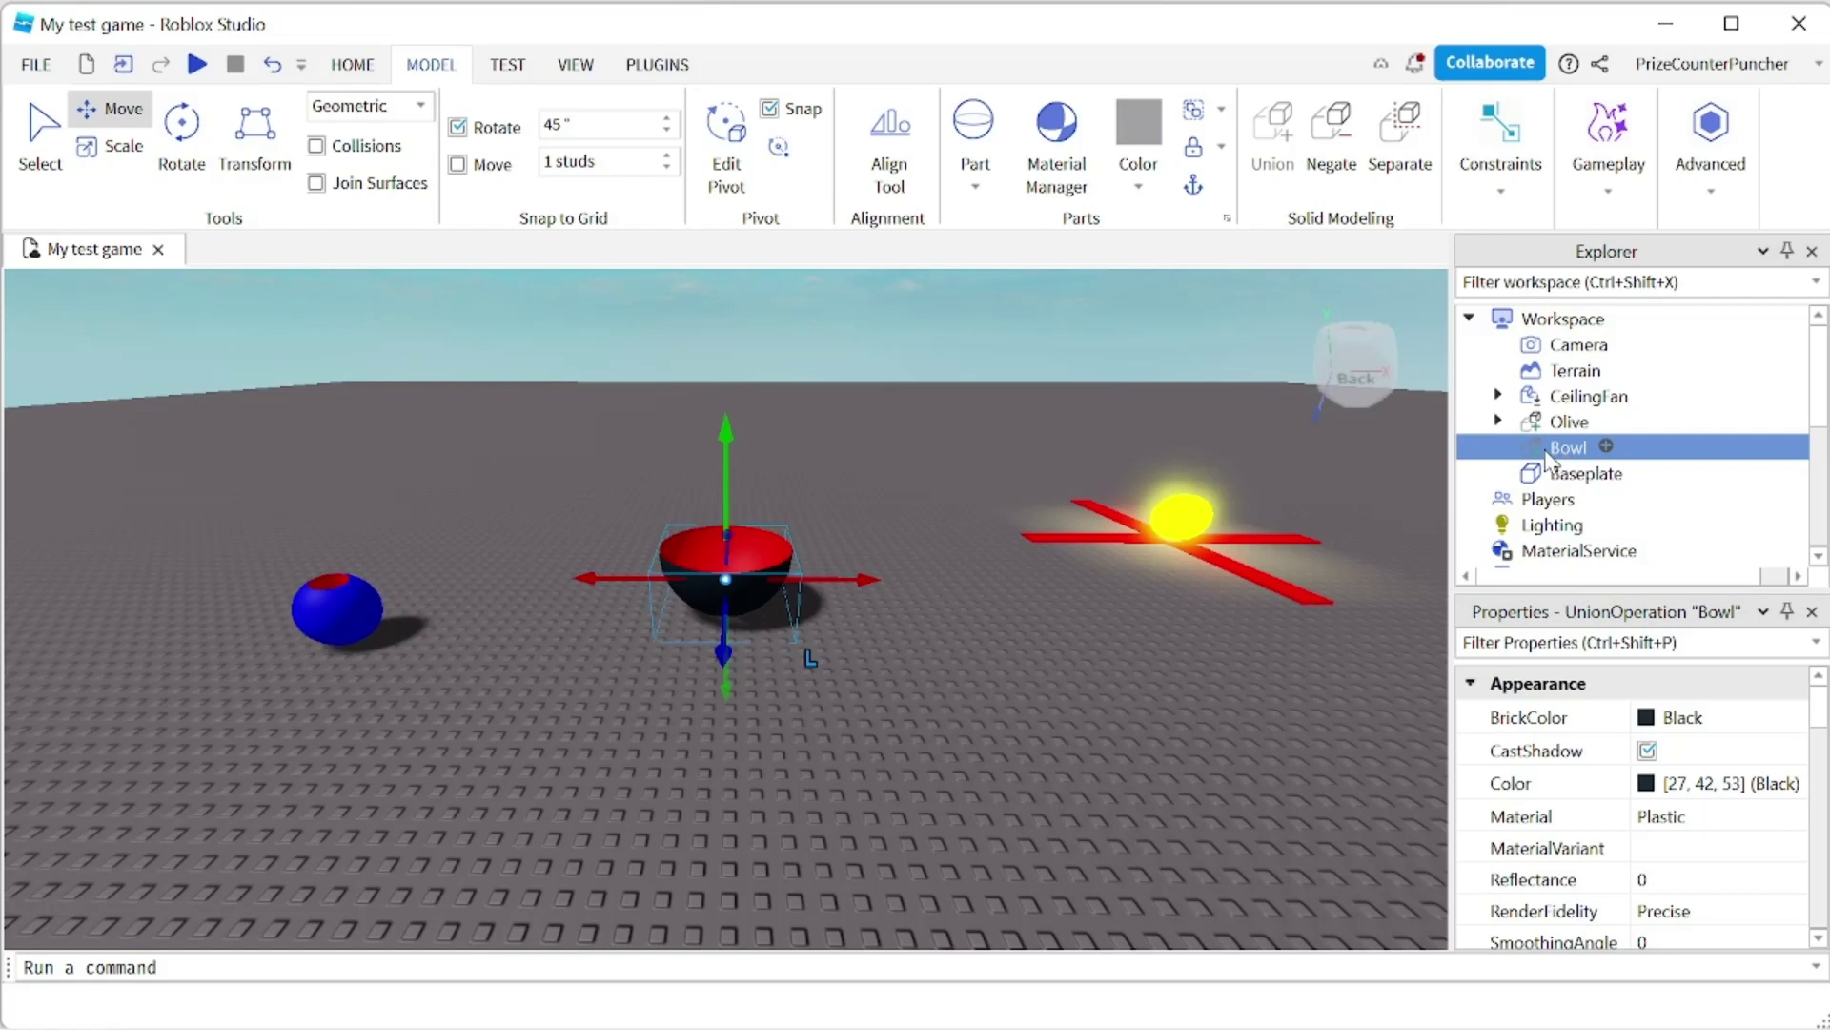
{"action": "left_click_drag", "start_coordinate": [758, 596], "coordinate": [520, 512]}
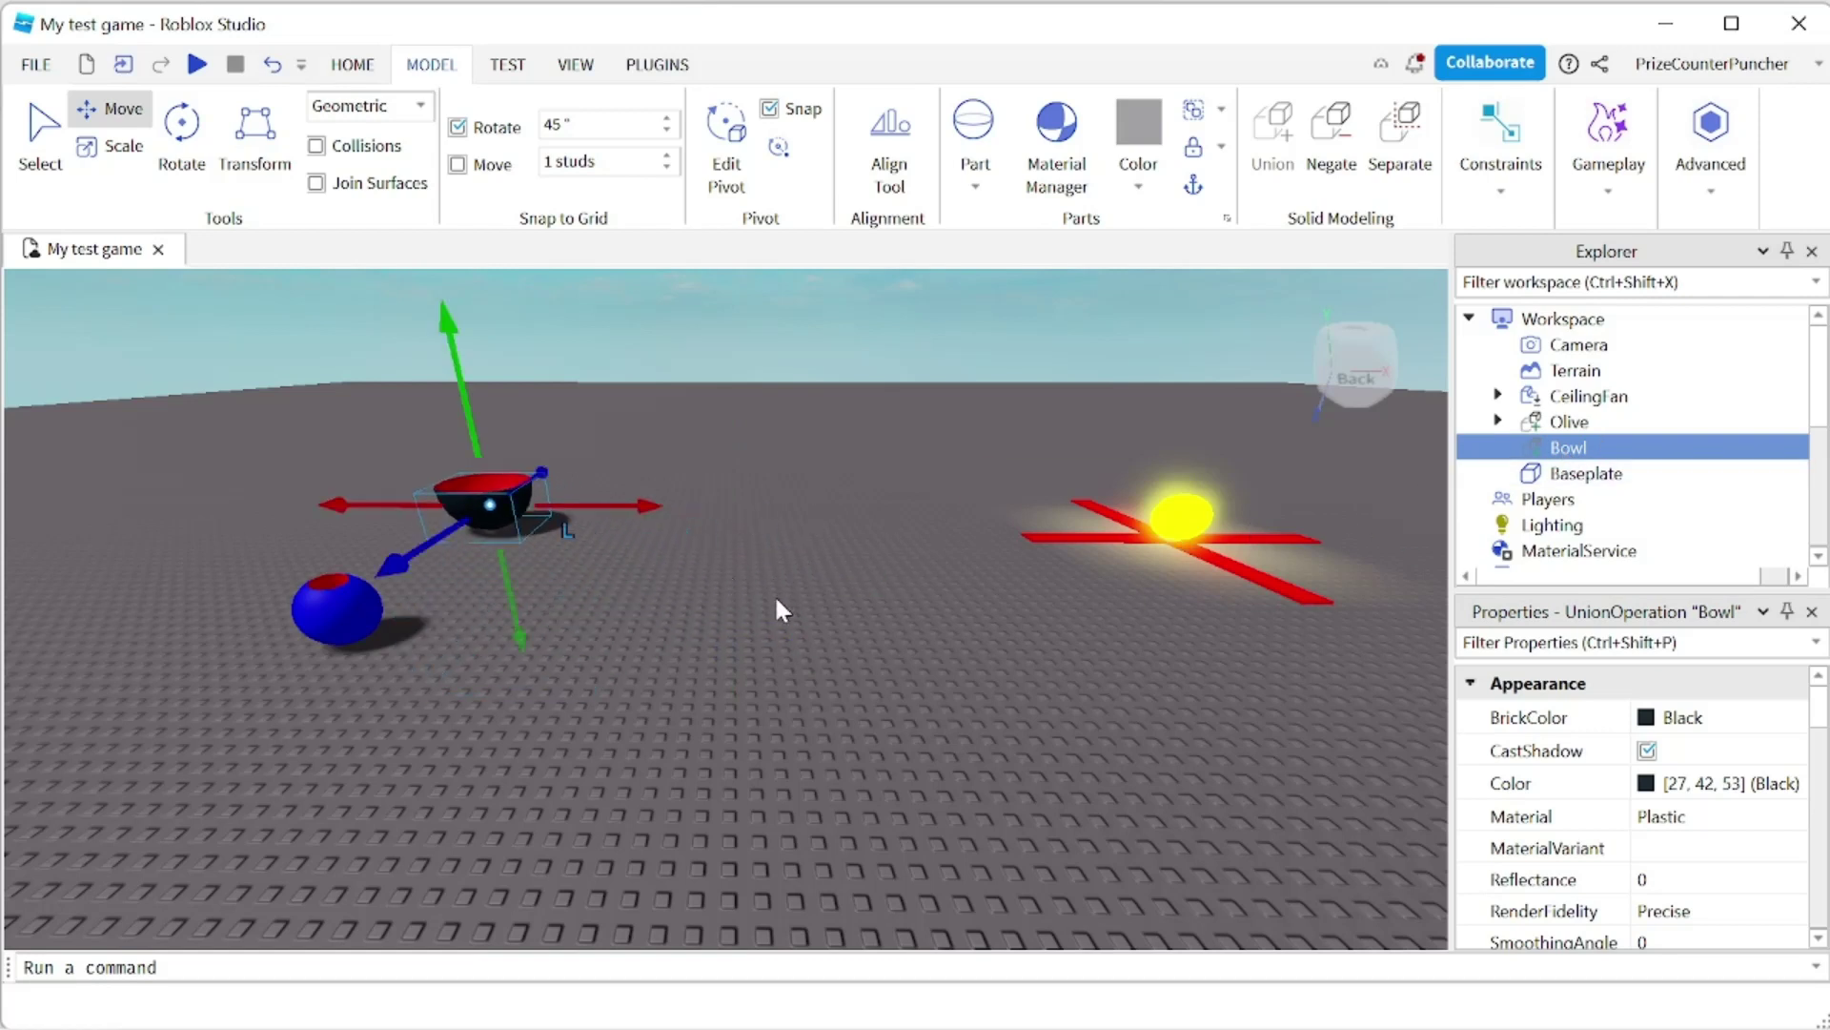
{"action": "left_click", "coordinate": [838, 613]}
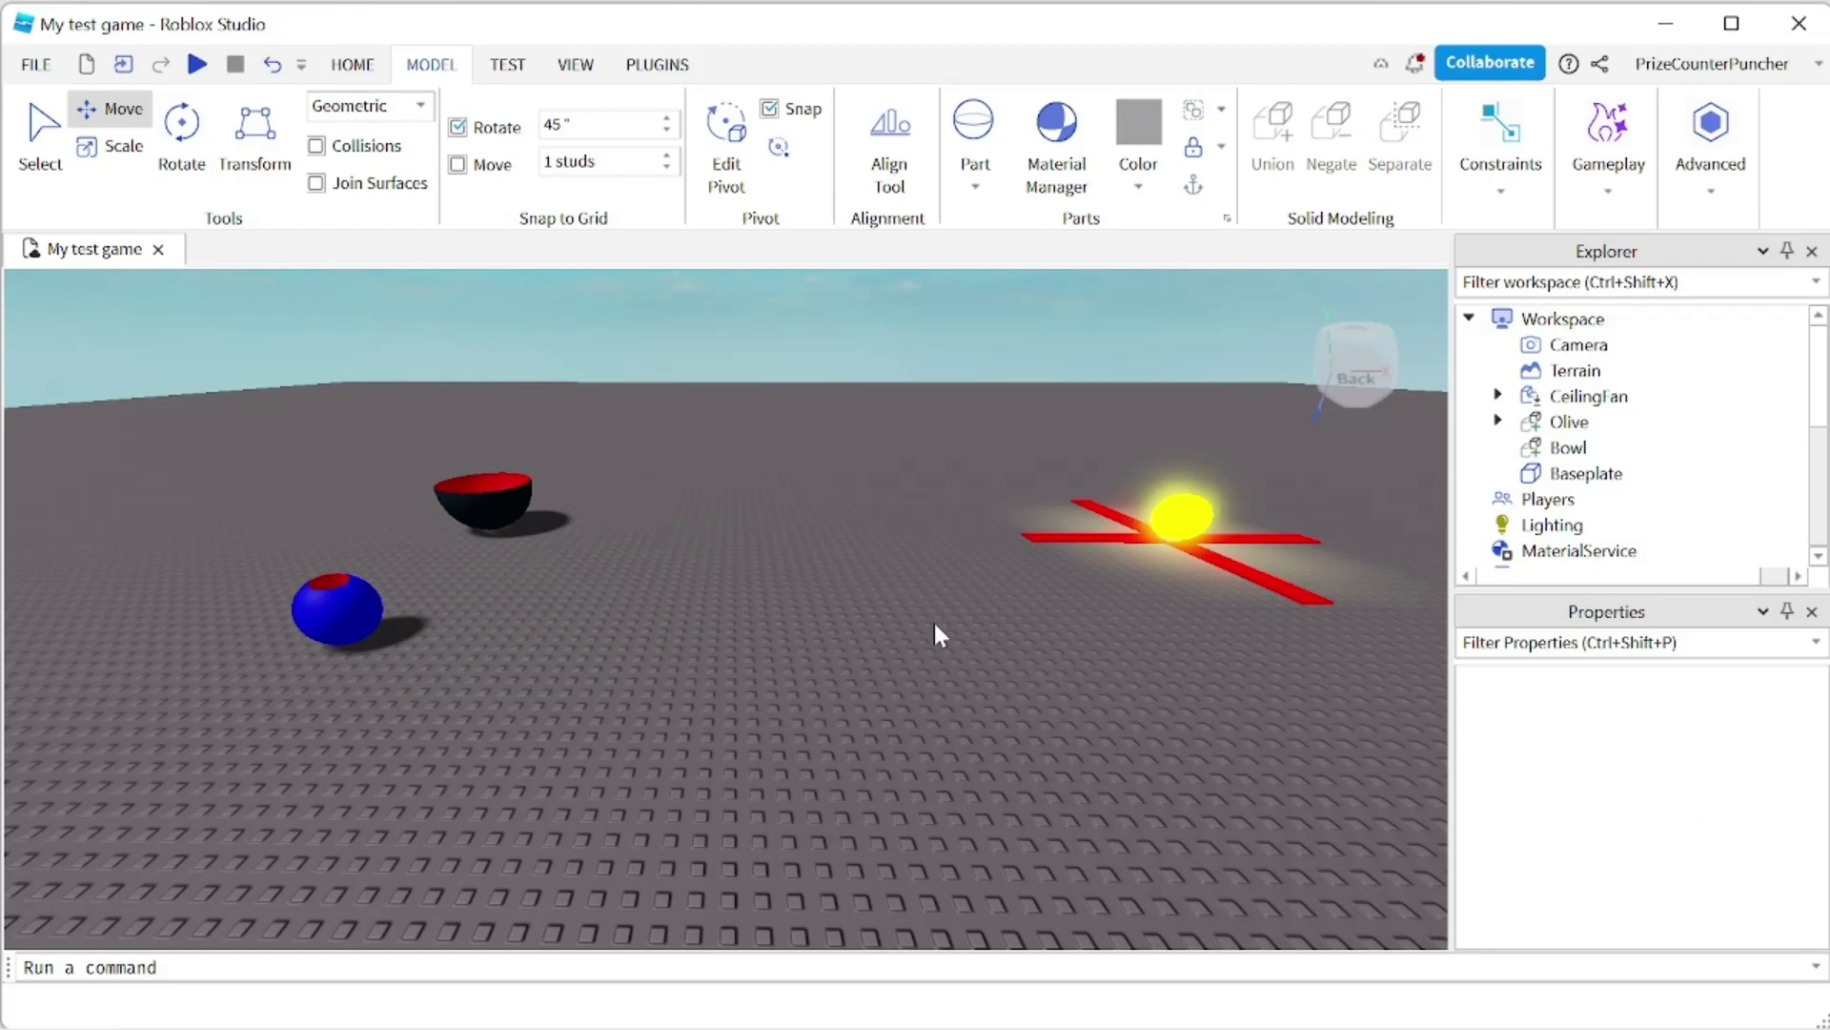
Insert a cylinder part, scale it up proportionally into a large horizontal pipe and place it closer in the scene.
{"action": "left_click", "coordinate": [976, 185]}
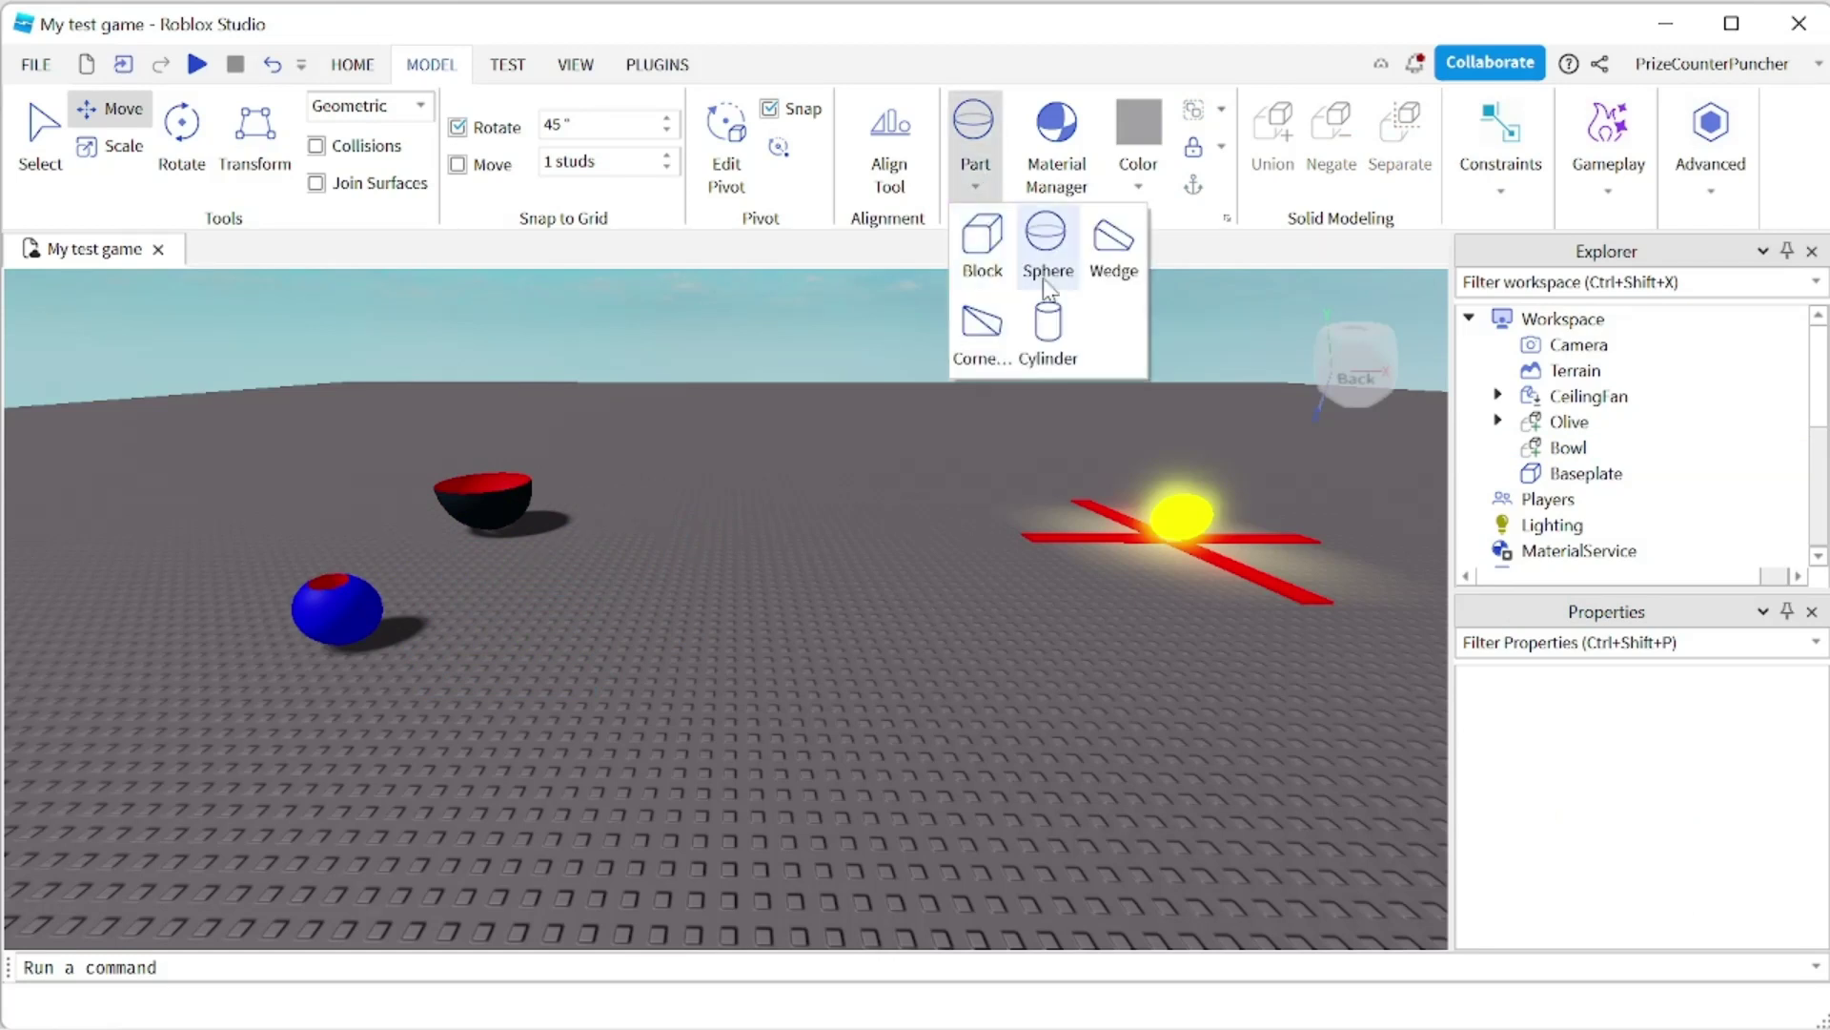
{"action": "left_click", "coordinate": [1048, 333]}
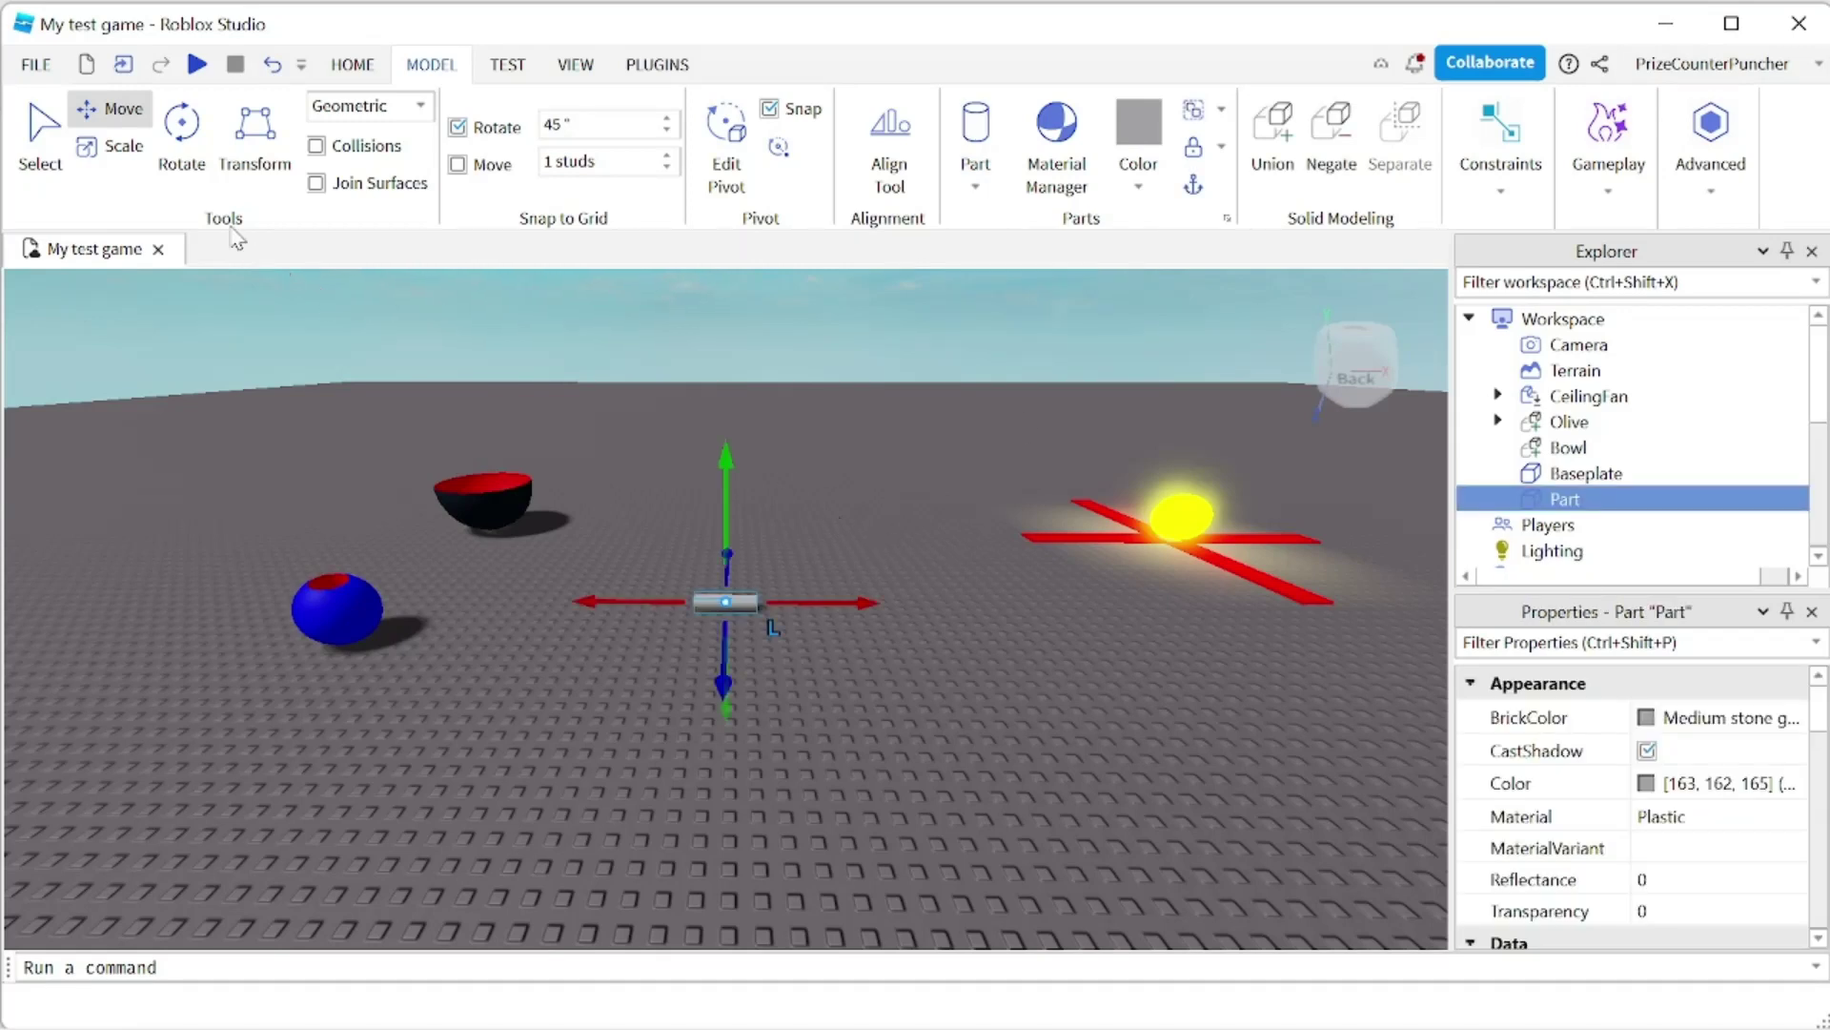
{"action": "left_click", "coordinate": [111, 145]}
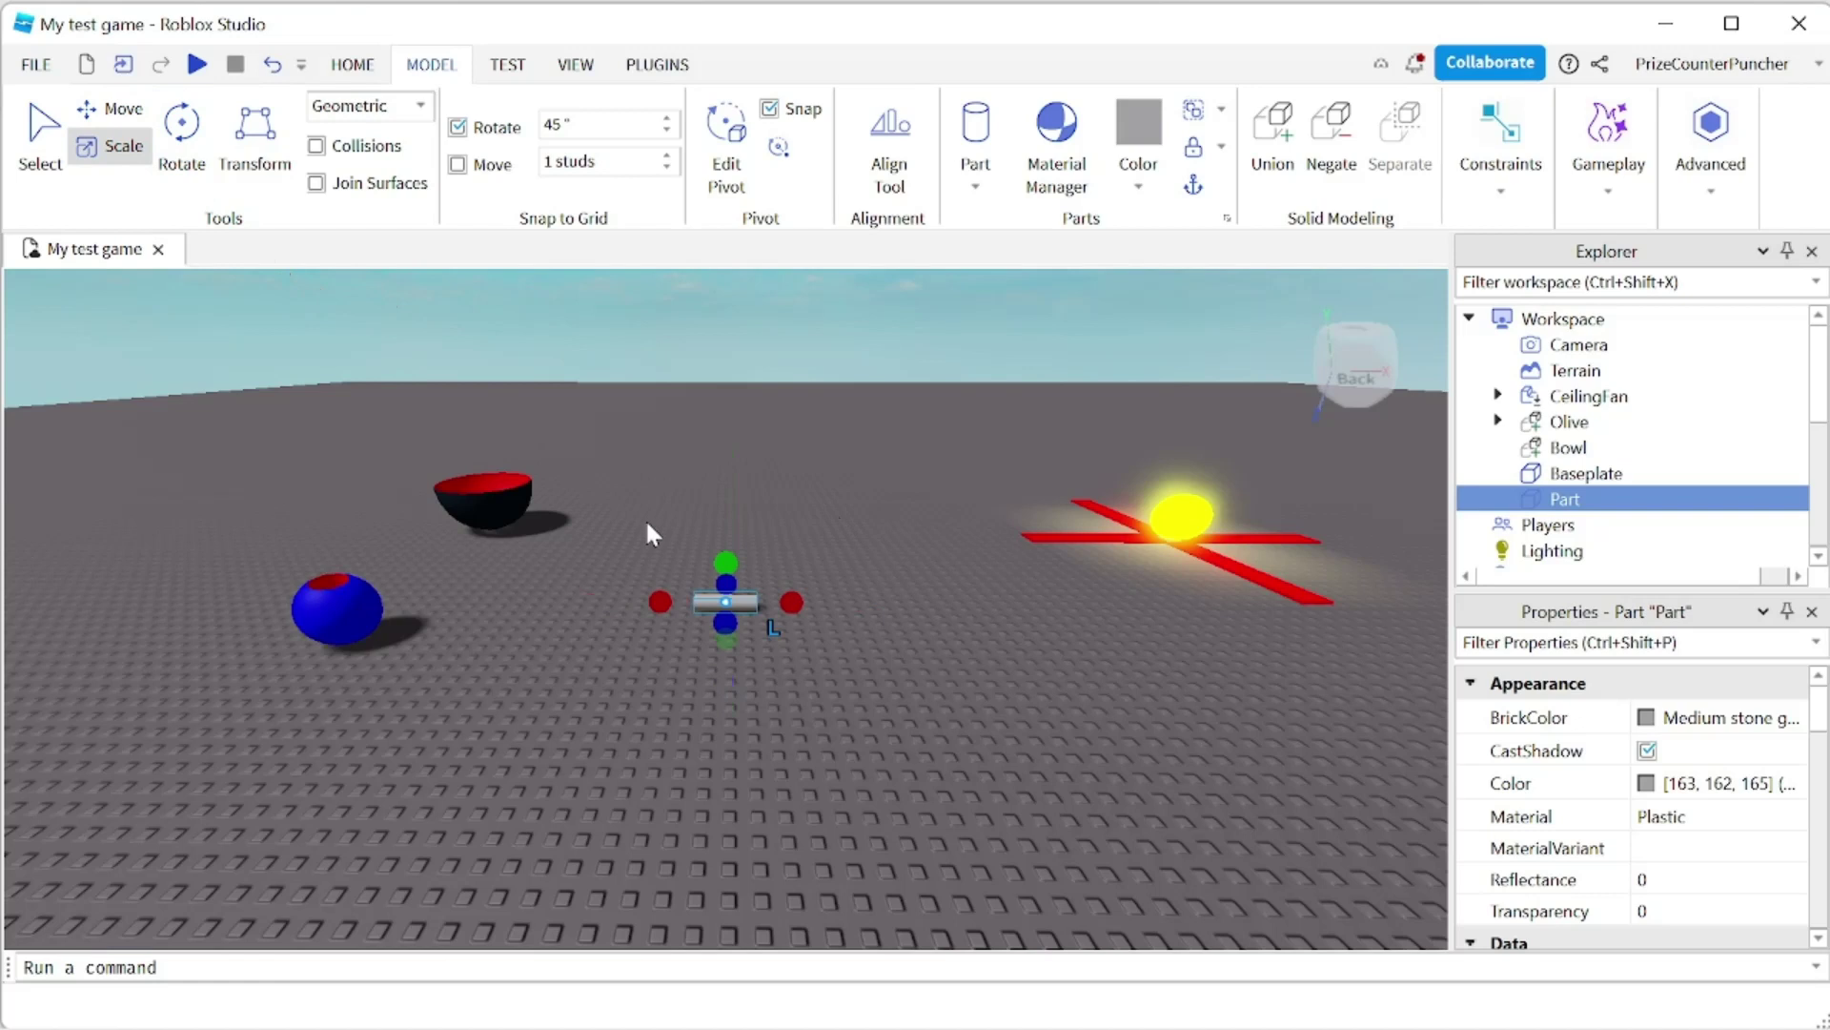
{"action": "left_click_drag", "start_coordinate": [726, 562], "coordinate": [766, 453], "text": "shift"}
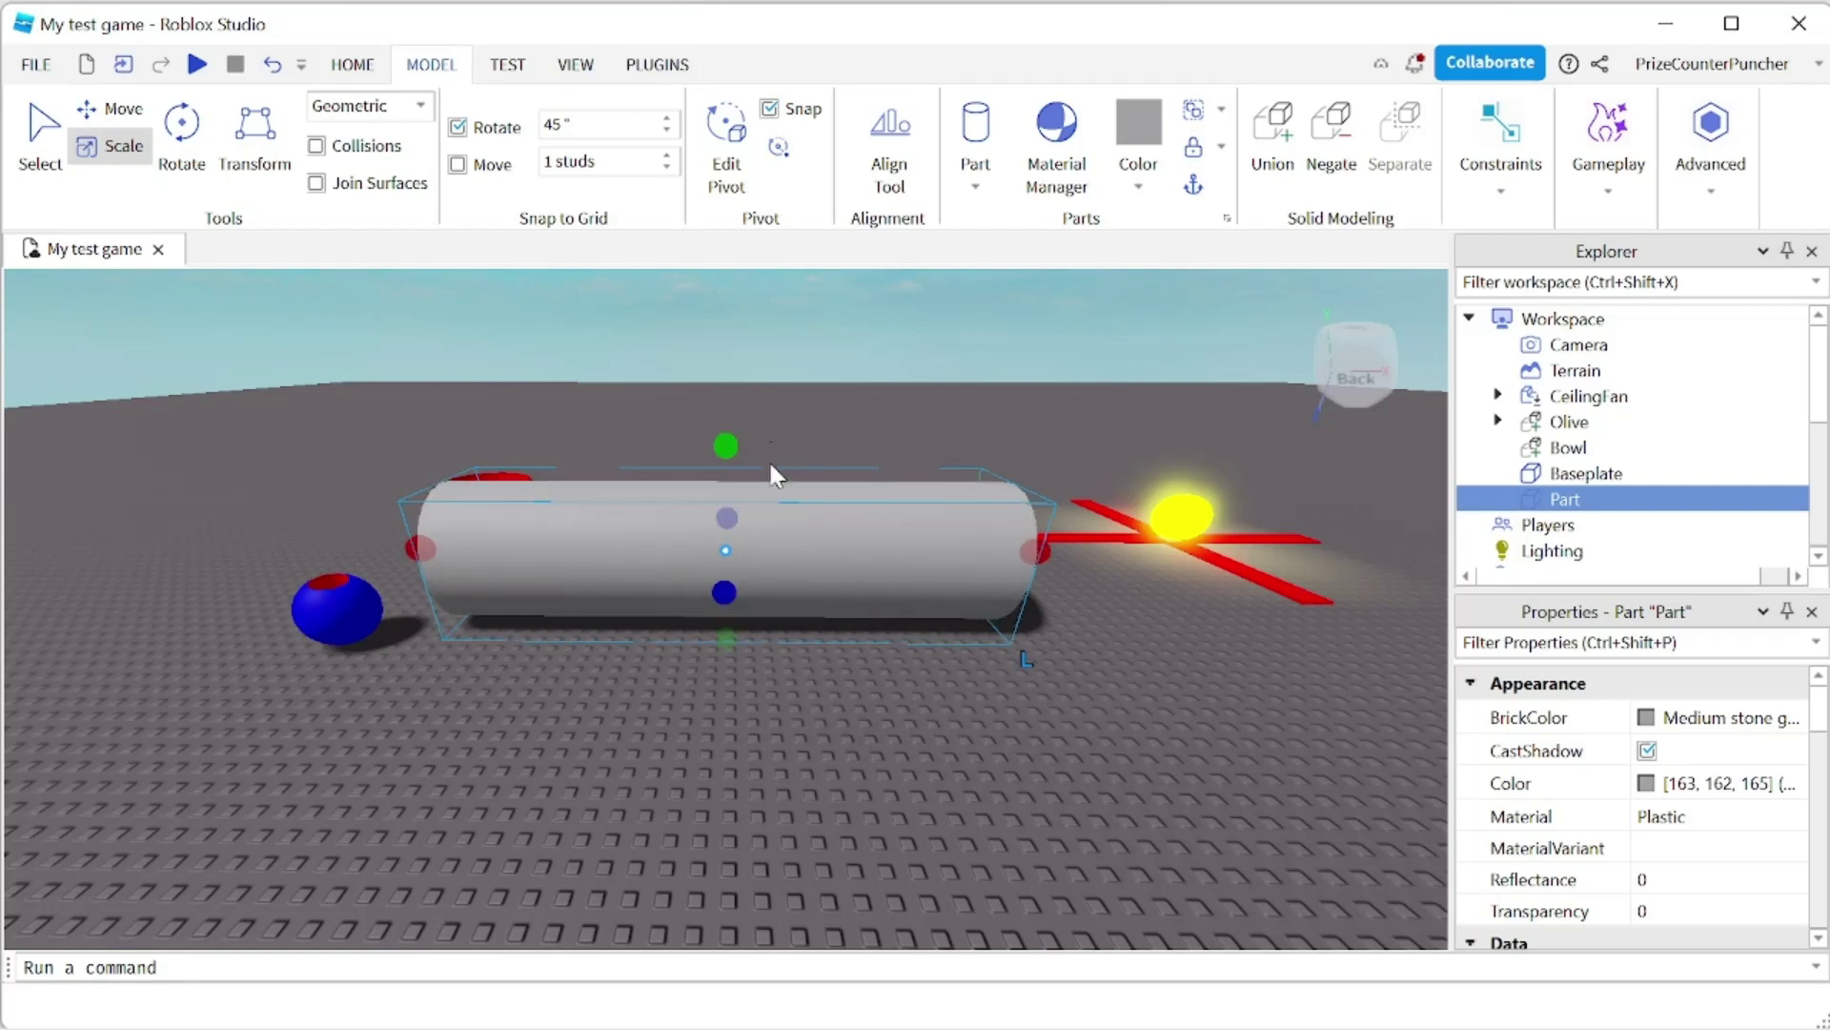
{"action": "left_click_drag", "start_coordinate": [743, 531], "coordinate": [827, 807], "text": "shift"}
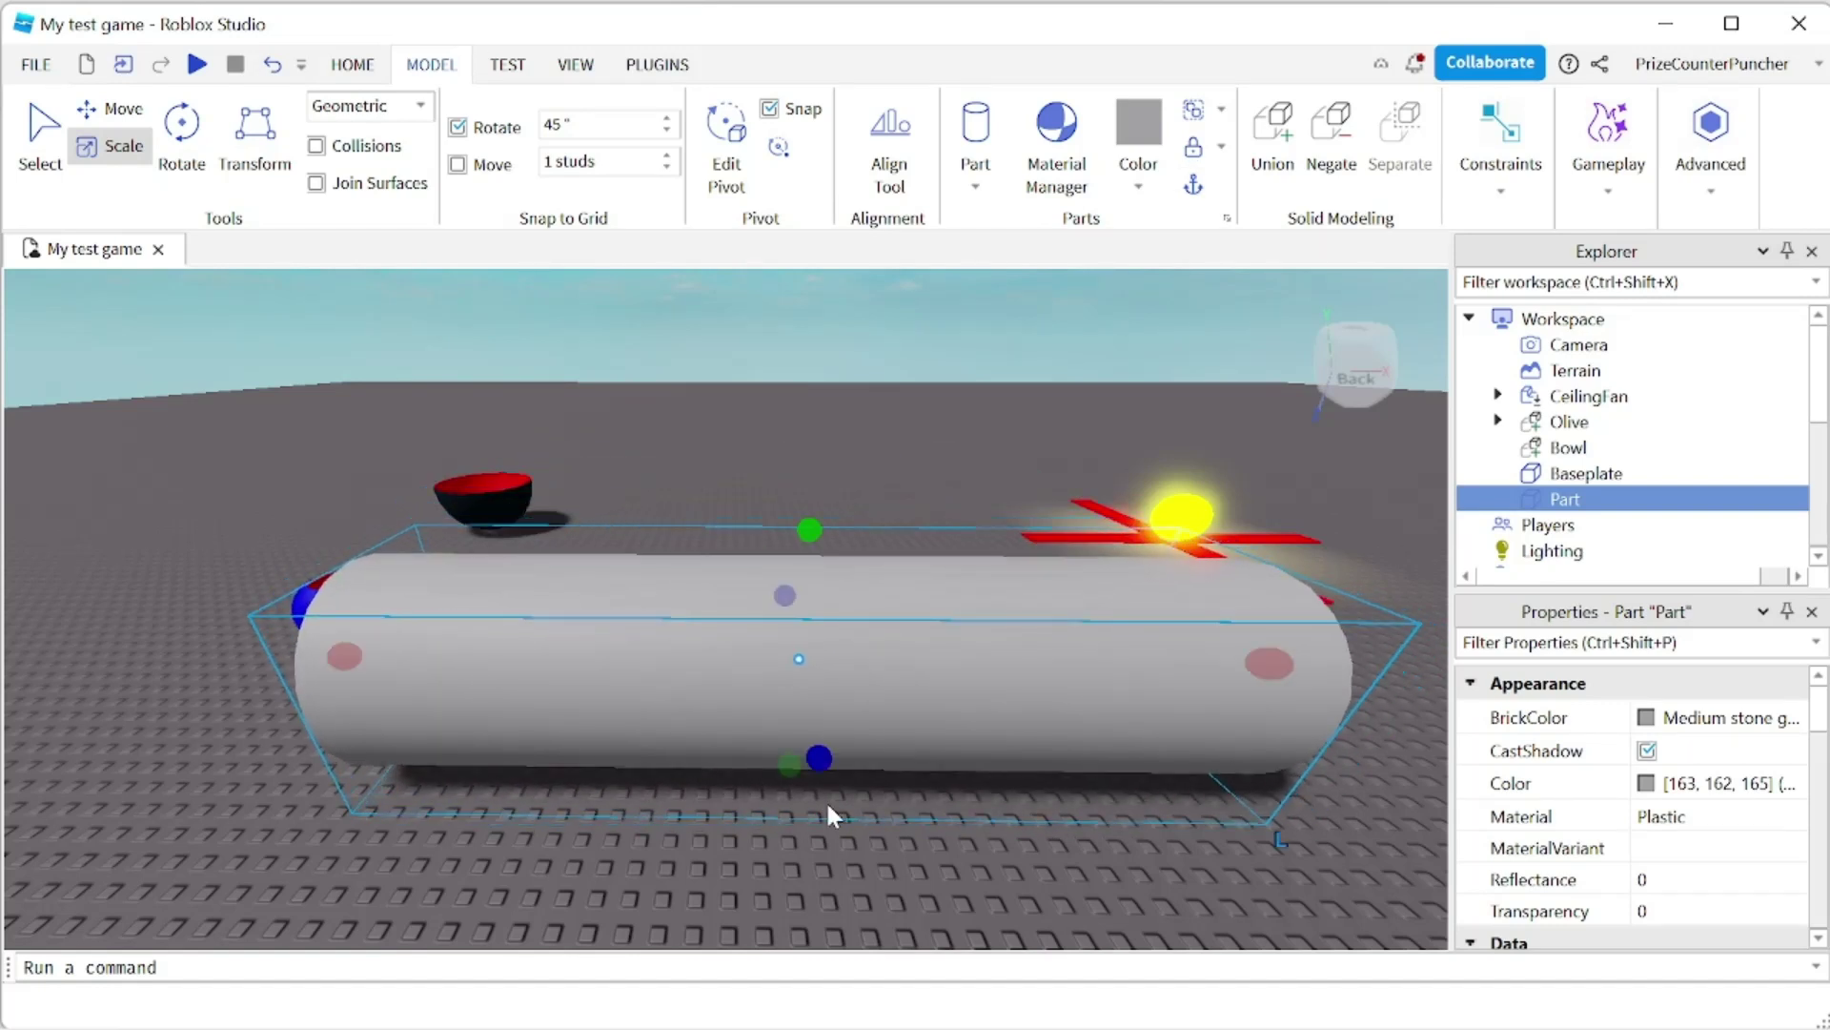
{"action": "scroll", "coordinate": [891, 854], "scroll_direction": "down", "scroll_amount": 5}
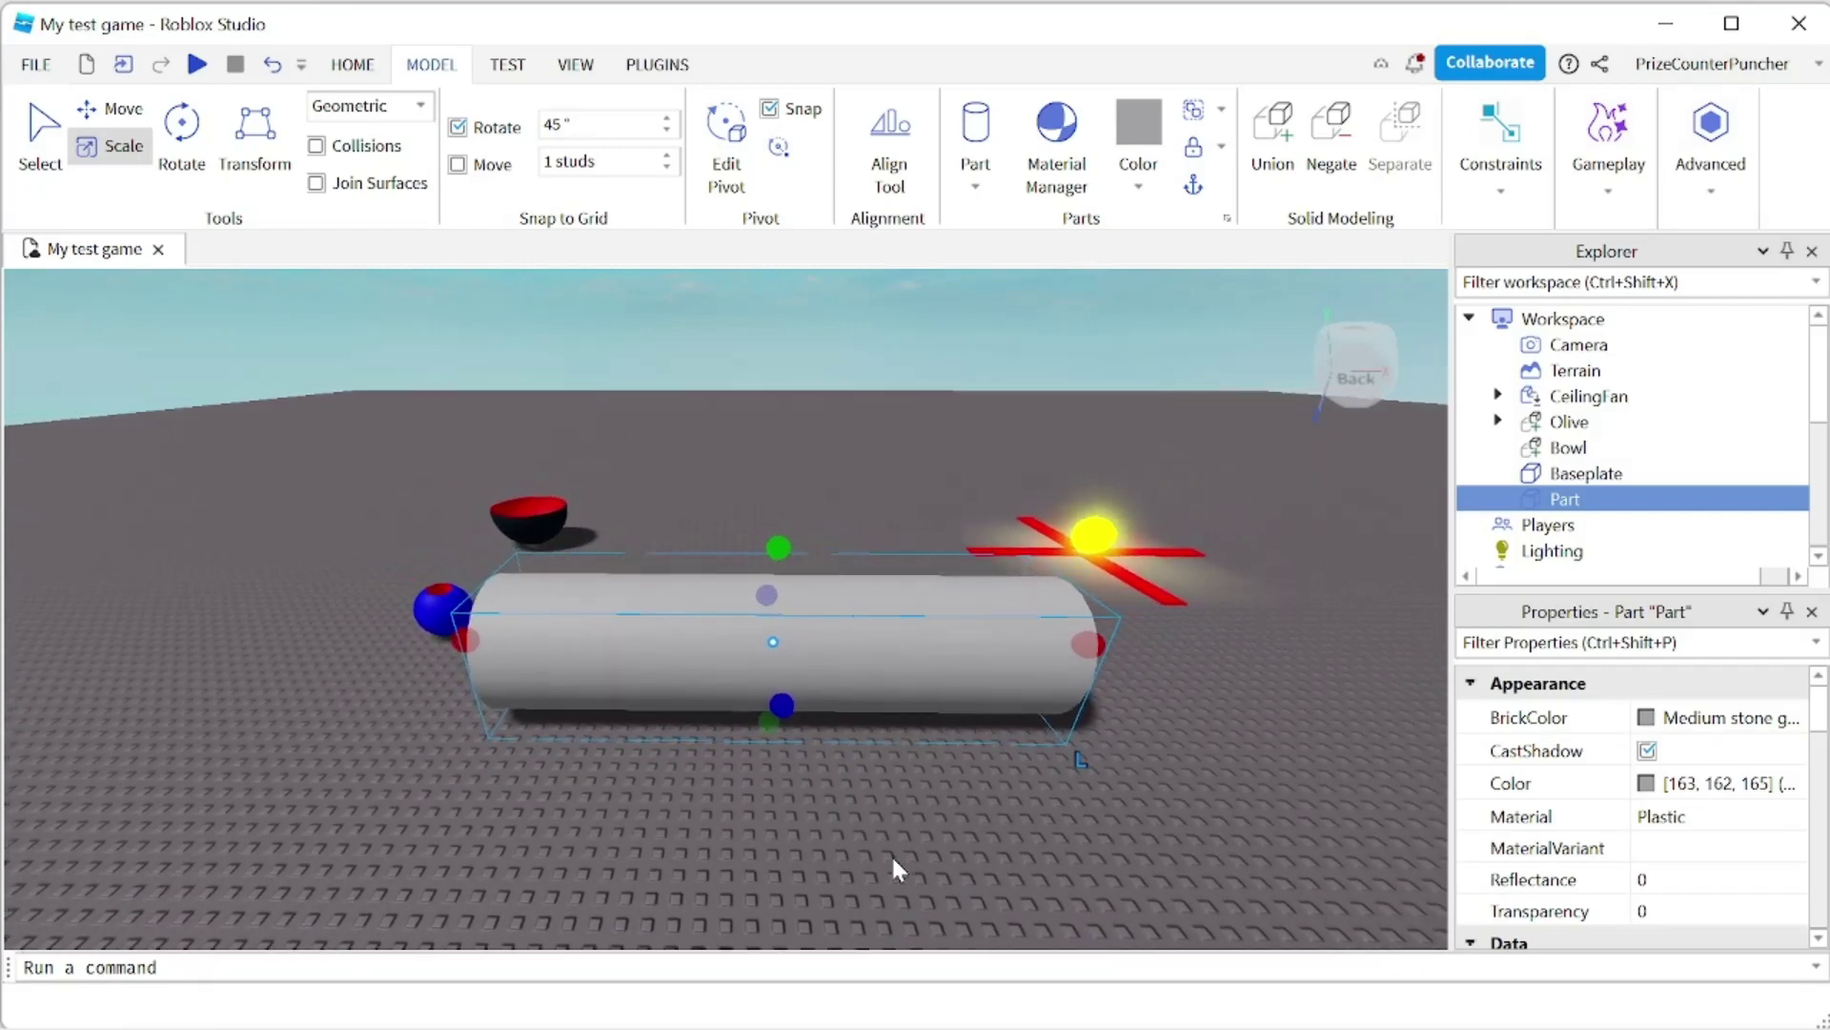
{"action": "scroll", "coordinate": [893, 860], "scroll_direction": "down", "scroll_amount": 1}
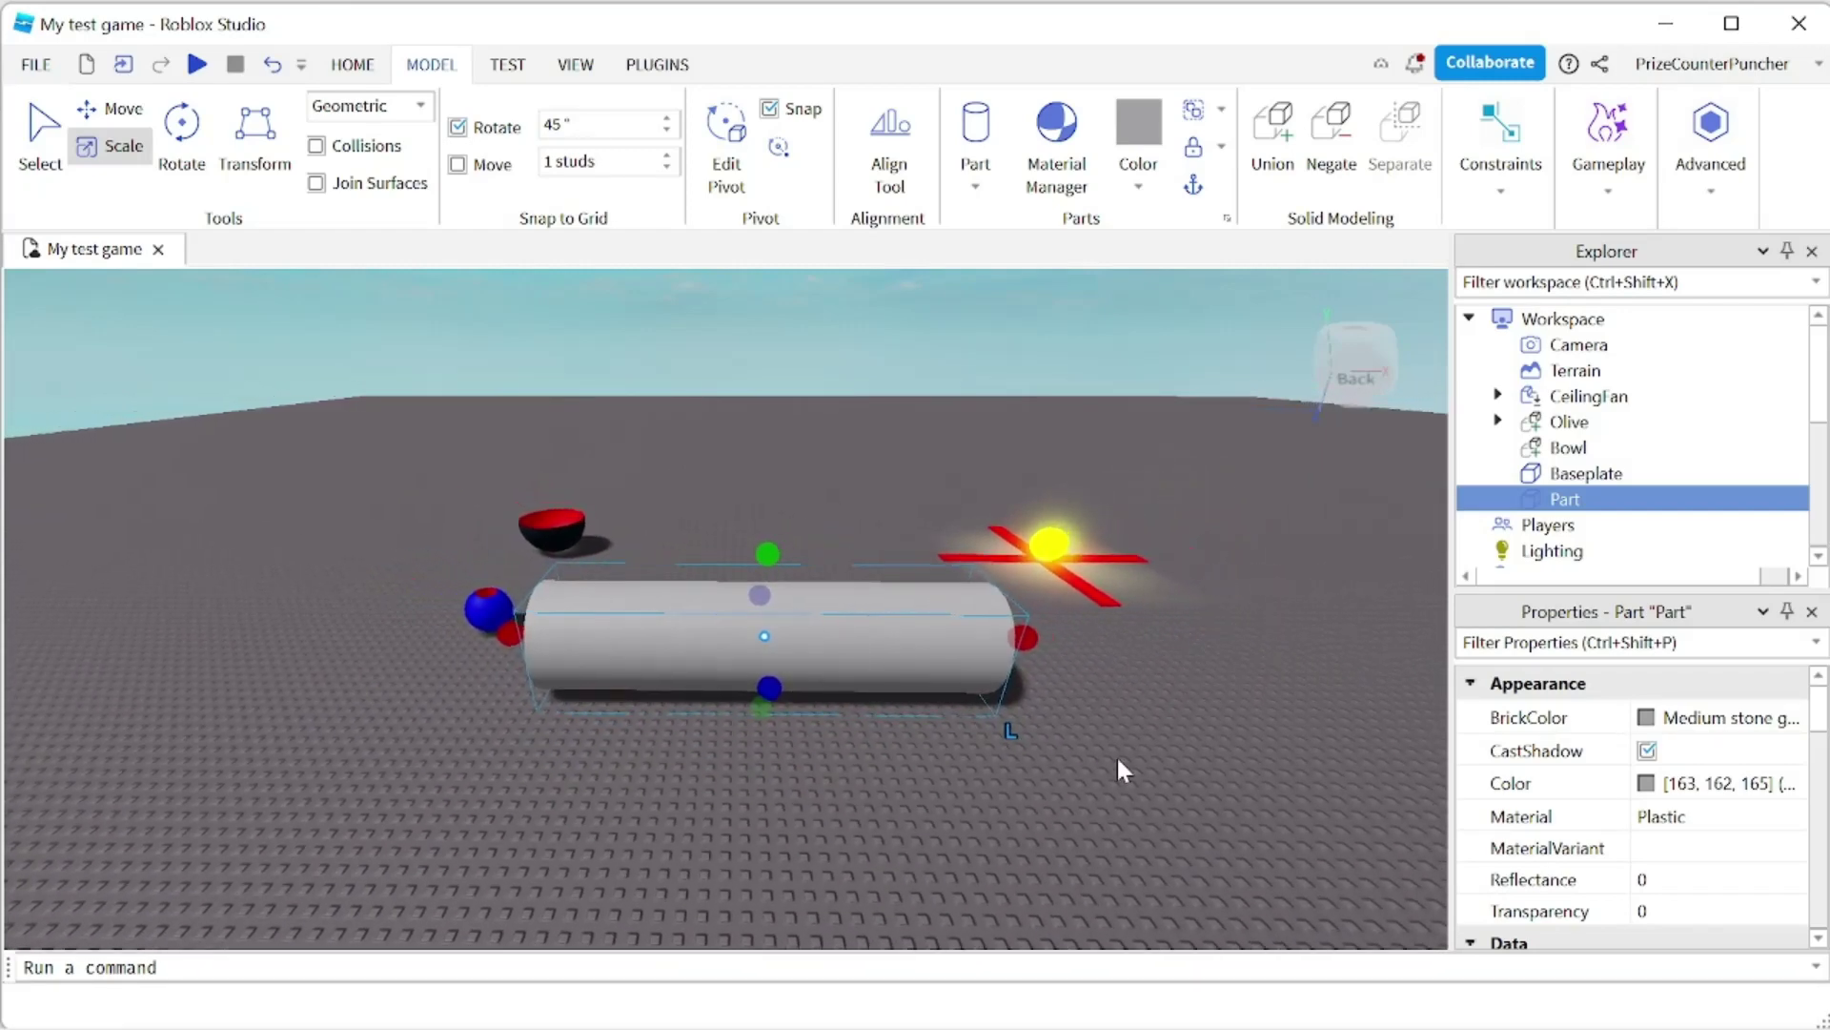
Set the cylinder's BrickColor to Sand green and rename it as Pipe.
{"action": "left_click", "coordinate": [1650, 720]}
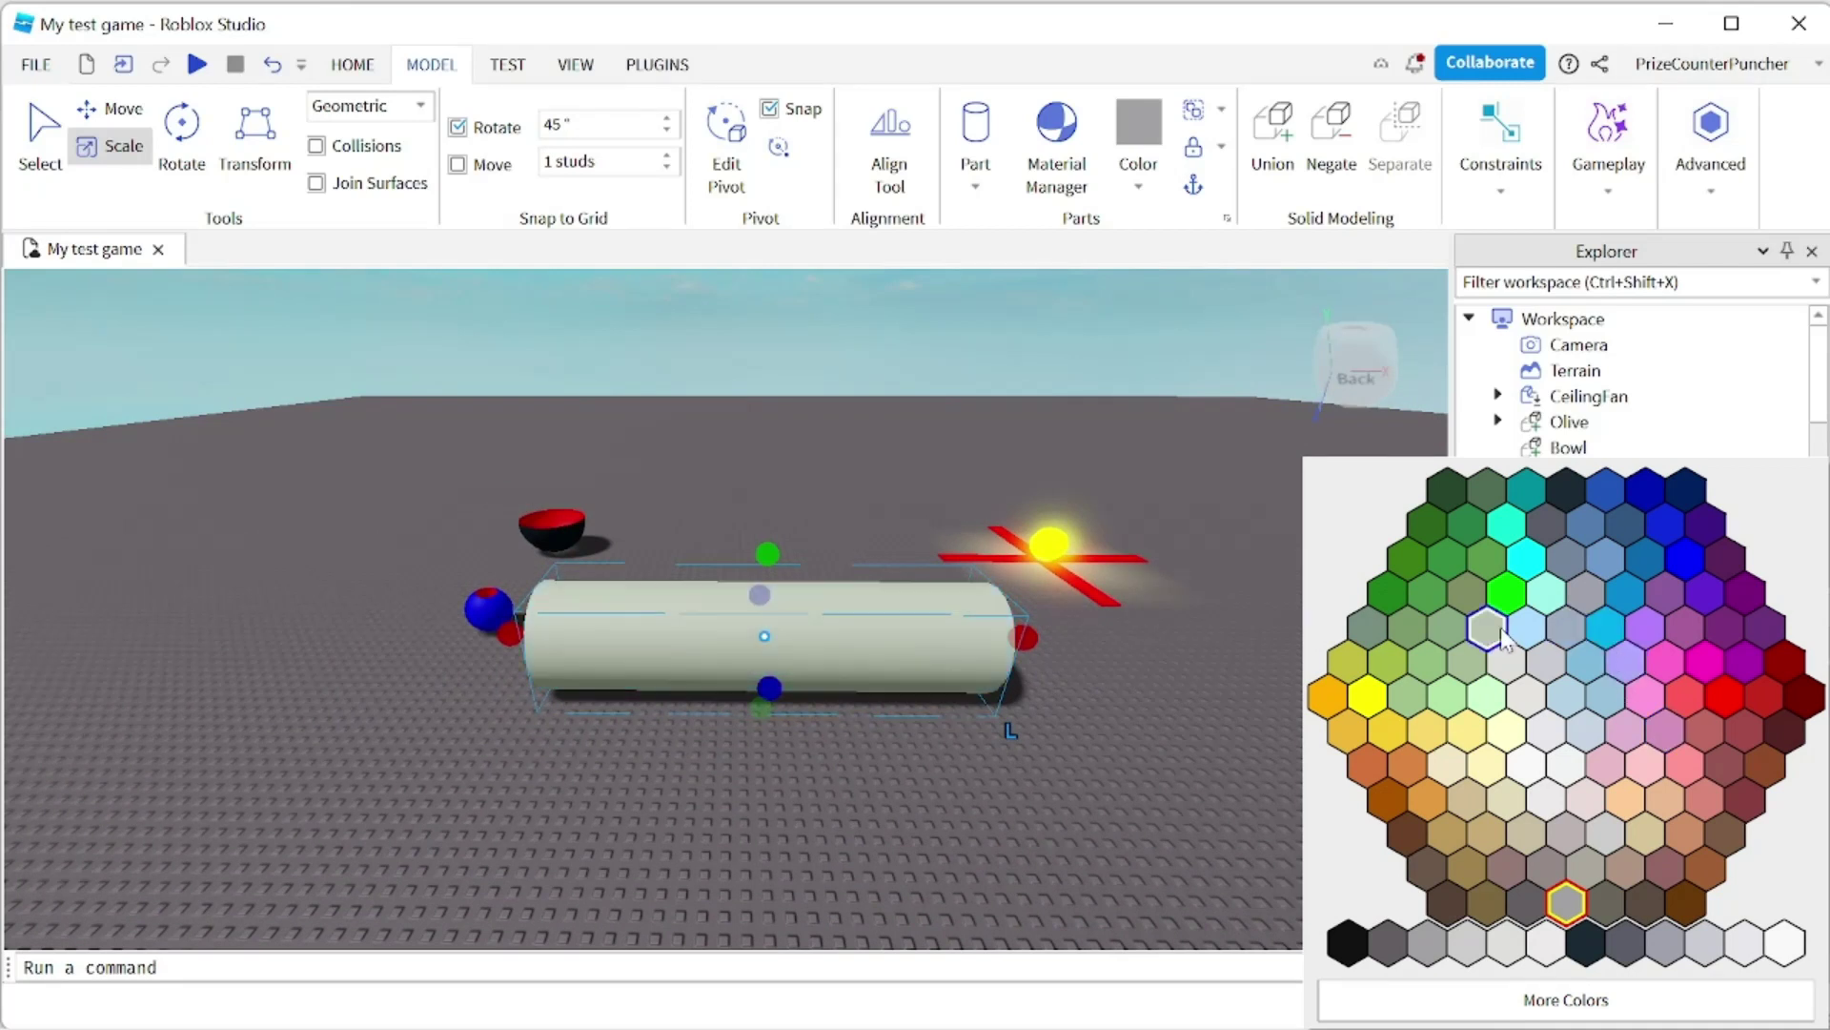
{"action": "left_click", "coordinate": [1369, 627]}
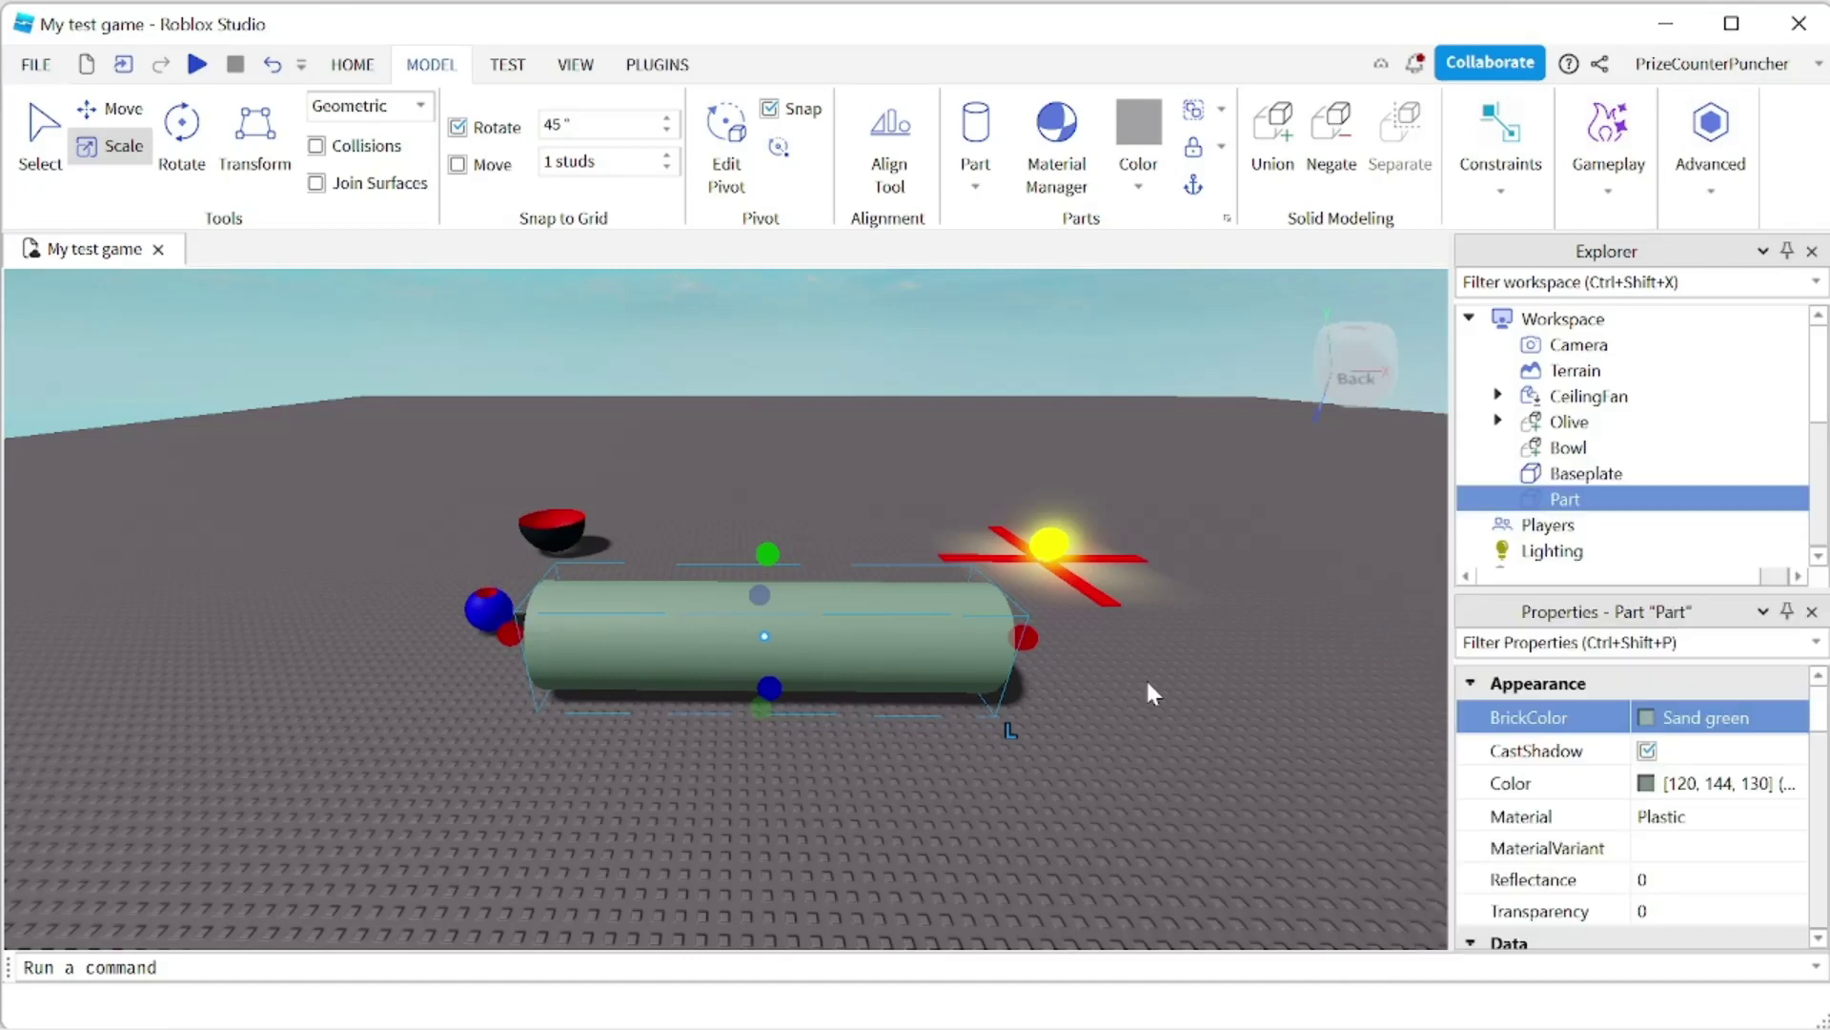
{"action": "double_click", "coordinate": [1571, 503]}
{"action": "type", "text": "Pipe"}
{"action": "key", "text": "Return"}
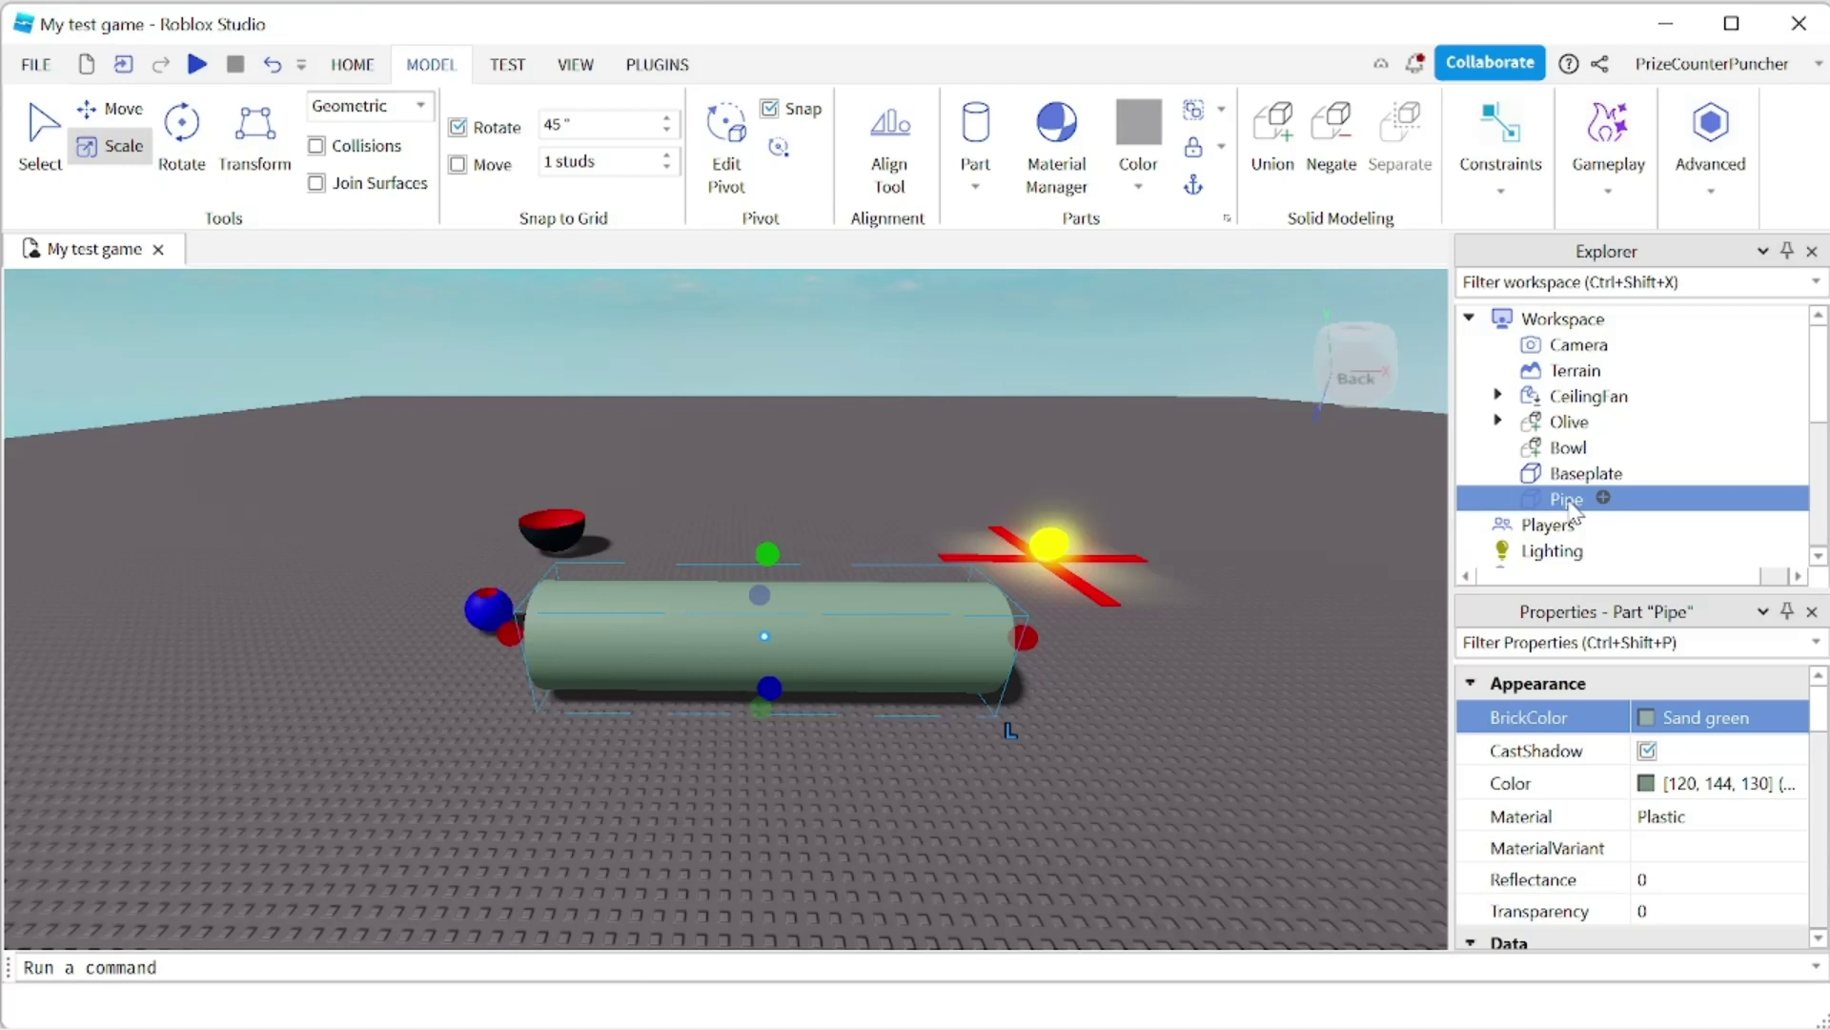
Duplicate the Pipe and set the copy's BrickColor to New Yeller.
{"action": "key", "text": "ctrl+d"}
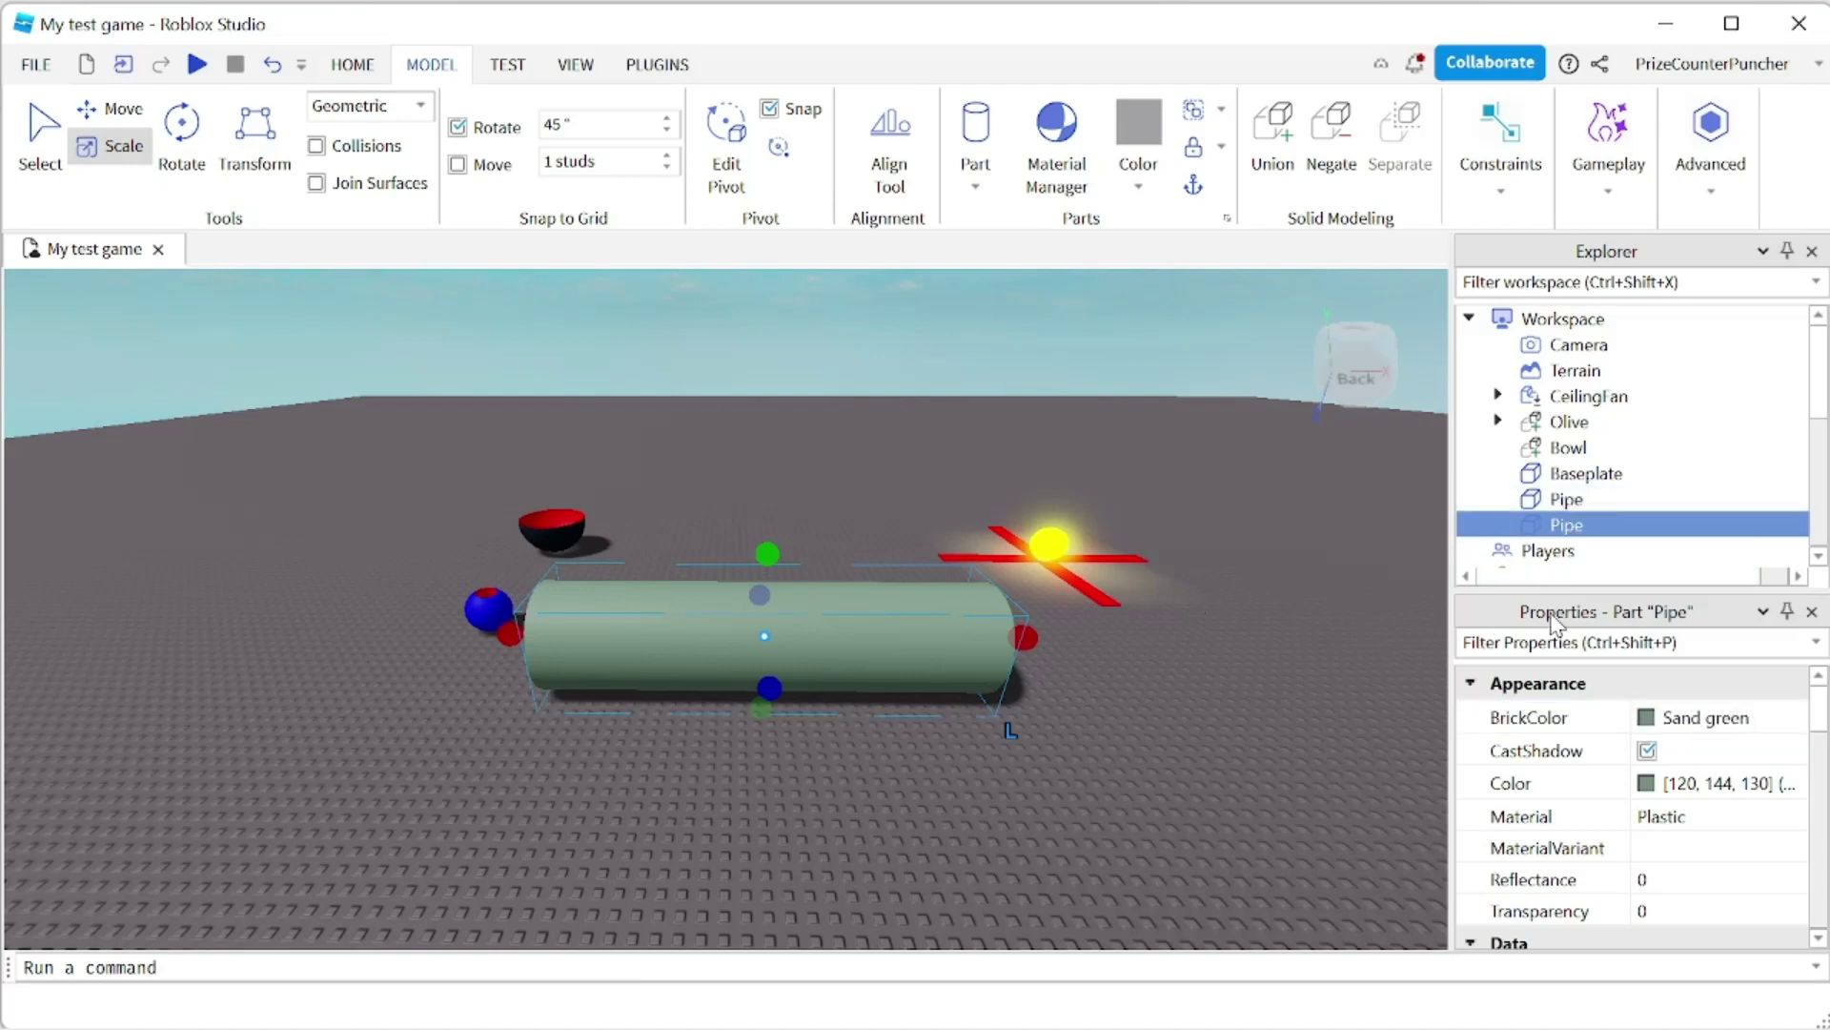
{"action": "left_click", "coordinate": [1654, 735]}
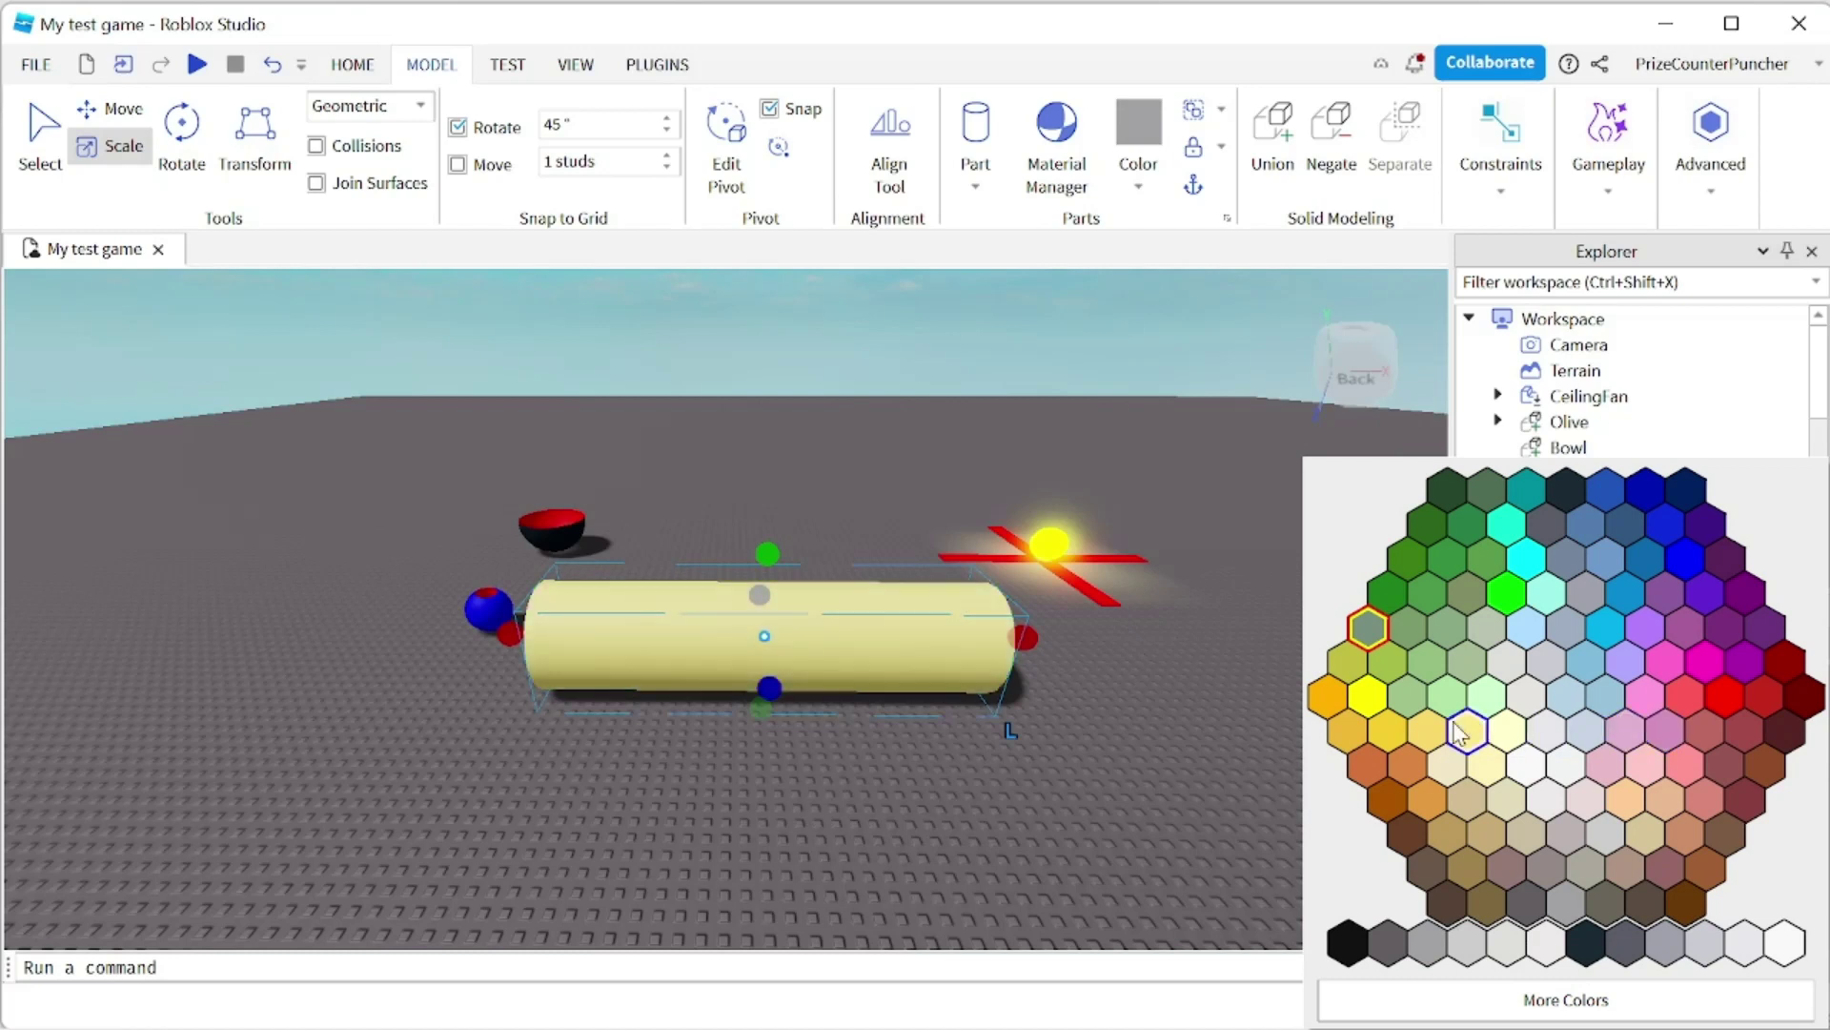
{"action": "left_click", "coordinate": [1370, 699]}
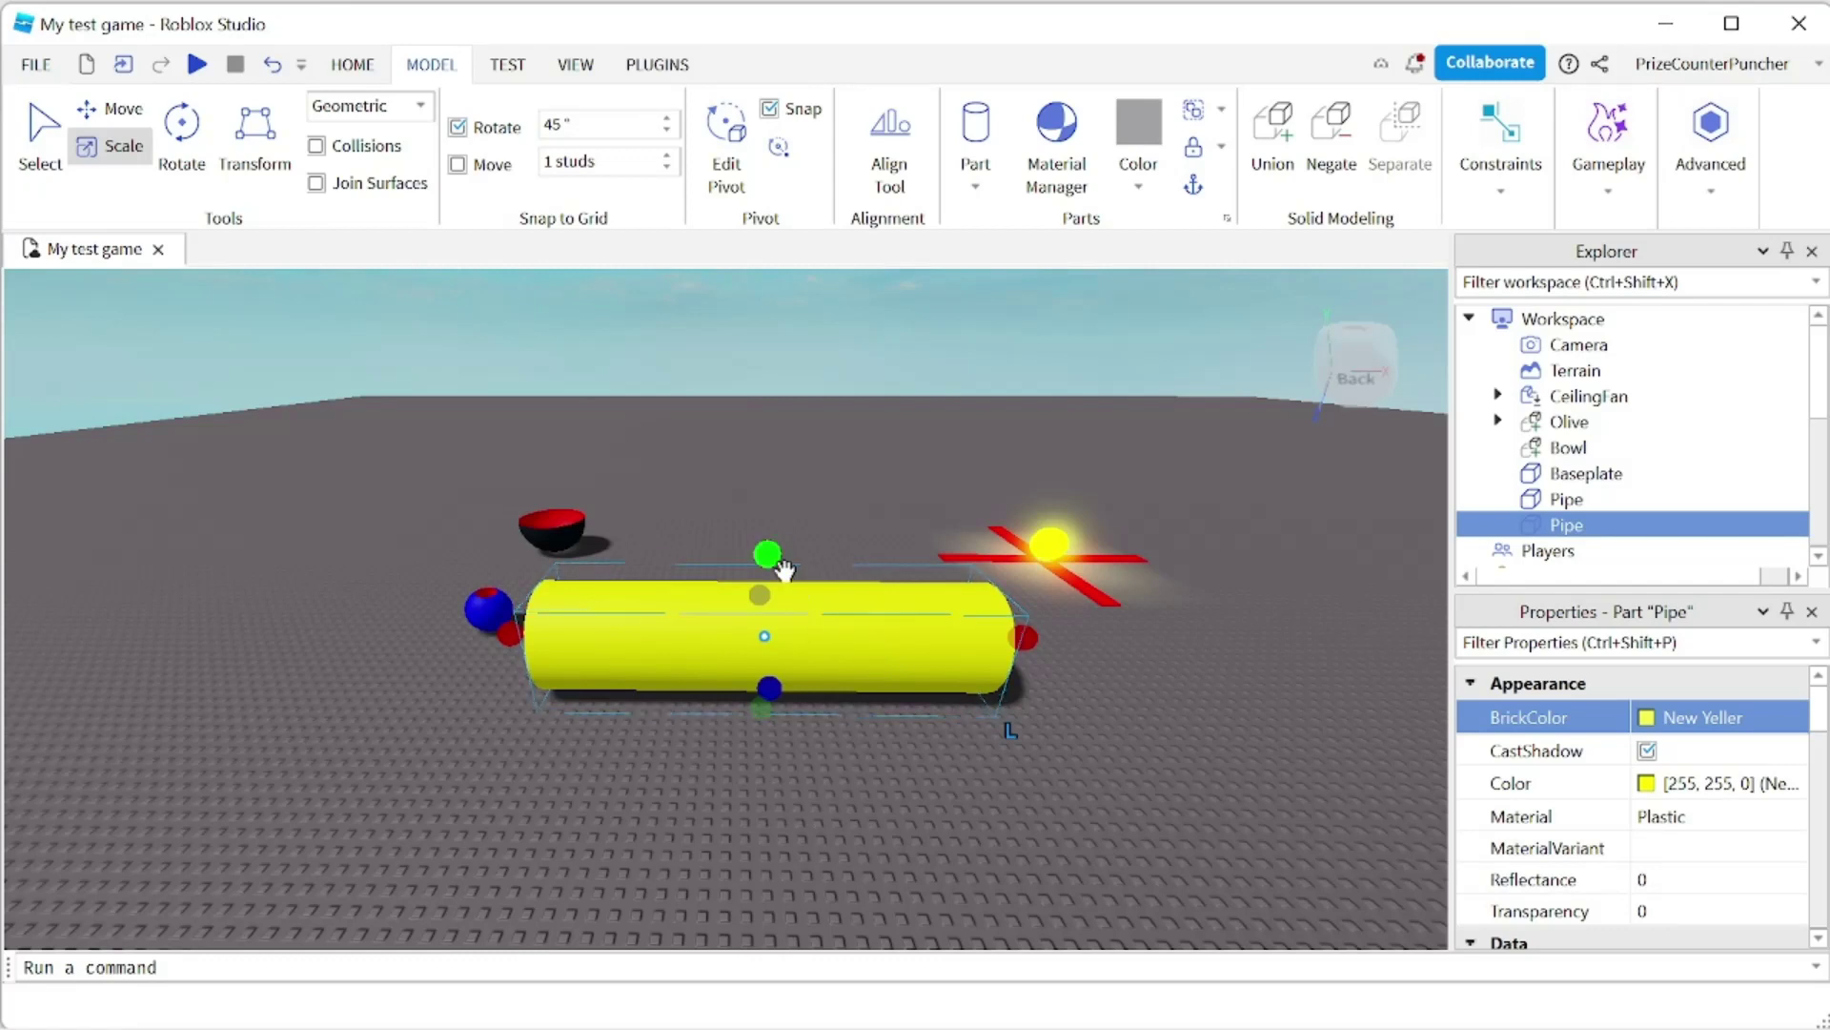
Resize the yellow pipe to be slightly thinner than the green one and extend past both its ends, and negate it.
{"action": "left_click_drag", "start_coordinate": [774, 559], "coordinate": [772, 569]}
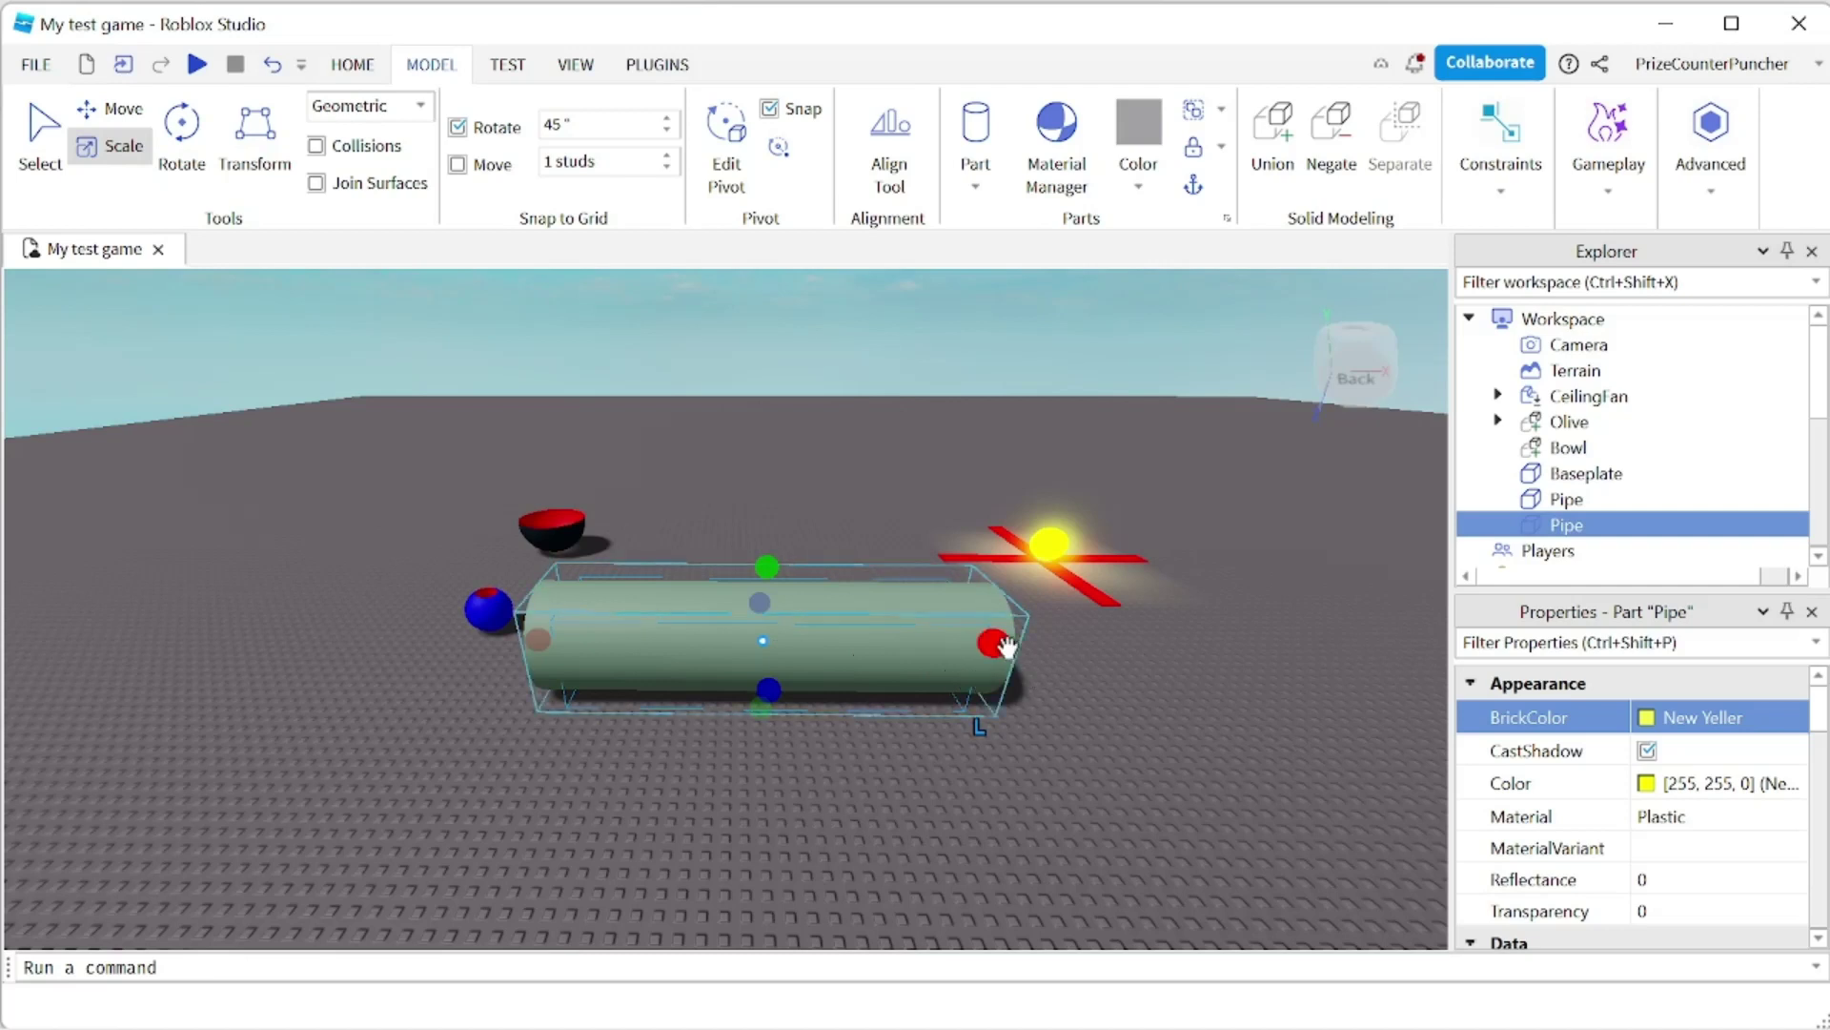
{"action": "left_click_drag", "start_coordinate": [1000, 650], "coordinate": [1067, 652]}
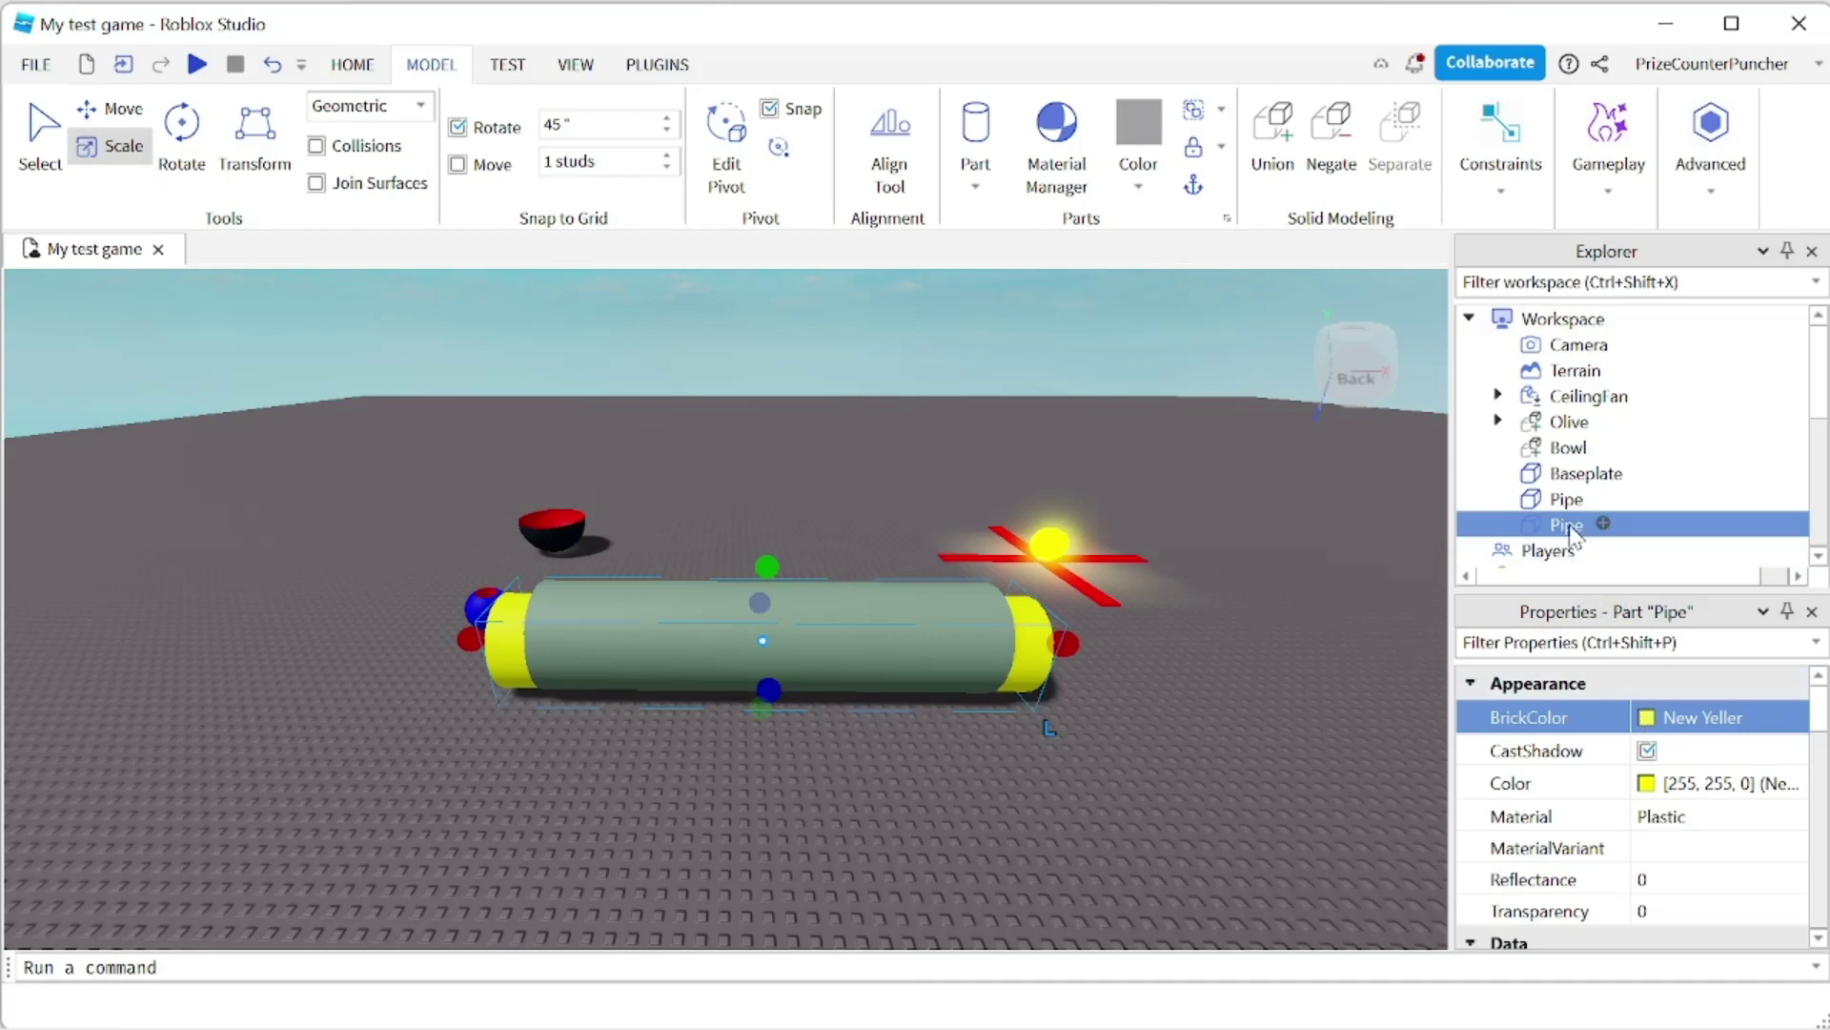
{"action": "left_click", "coordinate": [1338, 141]}
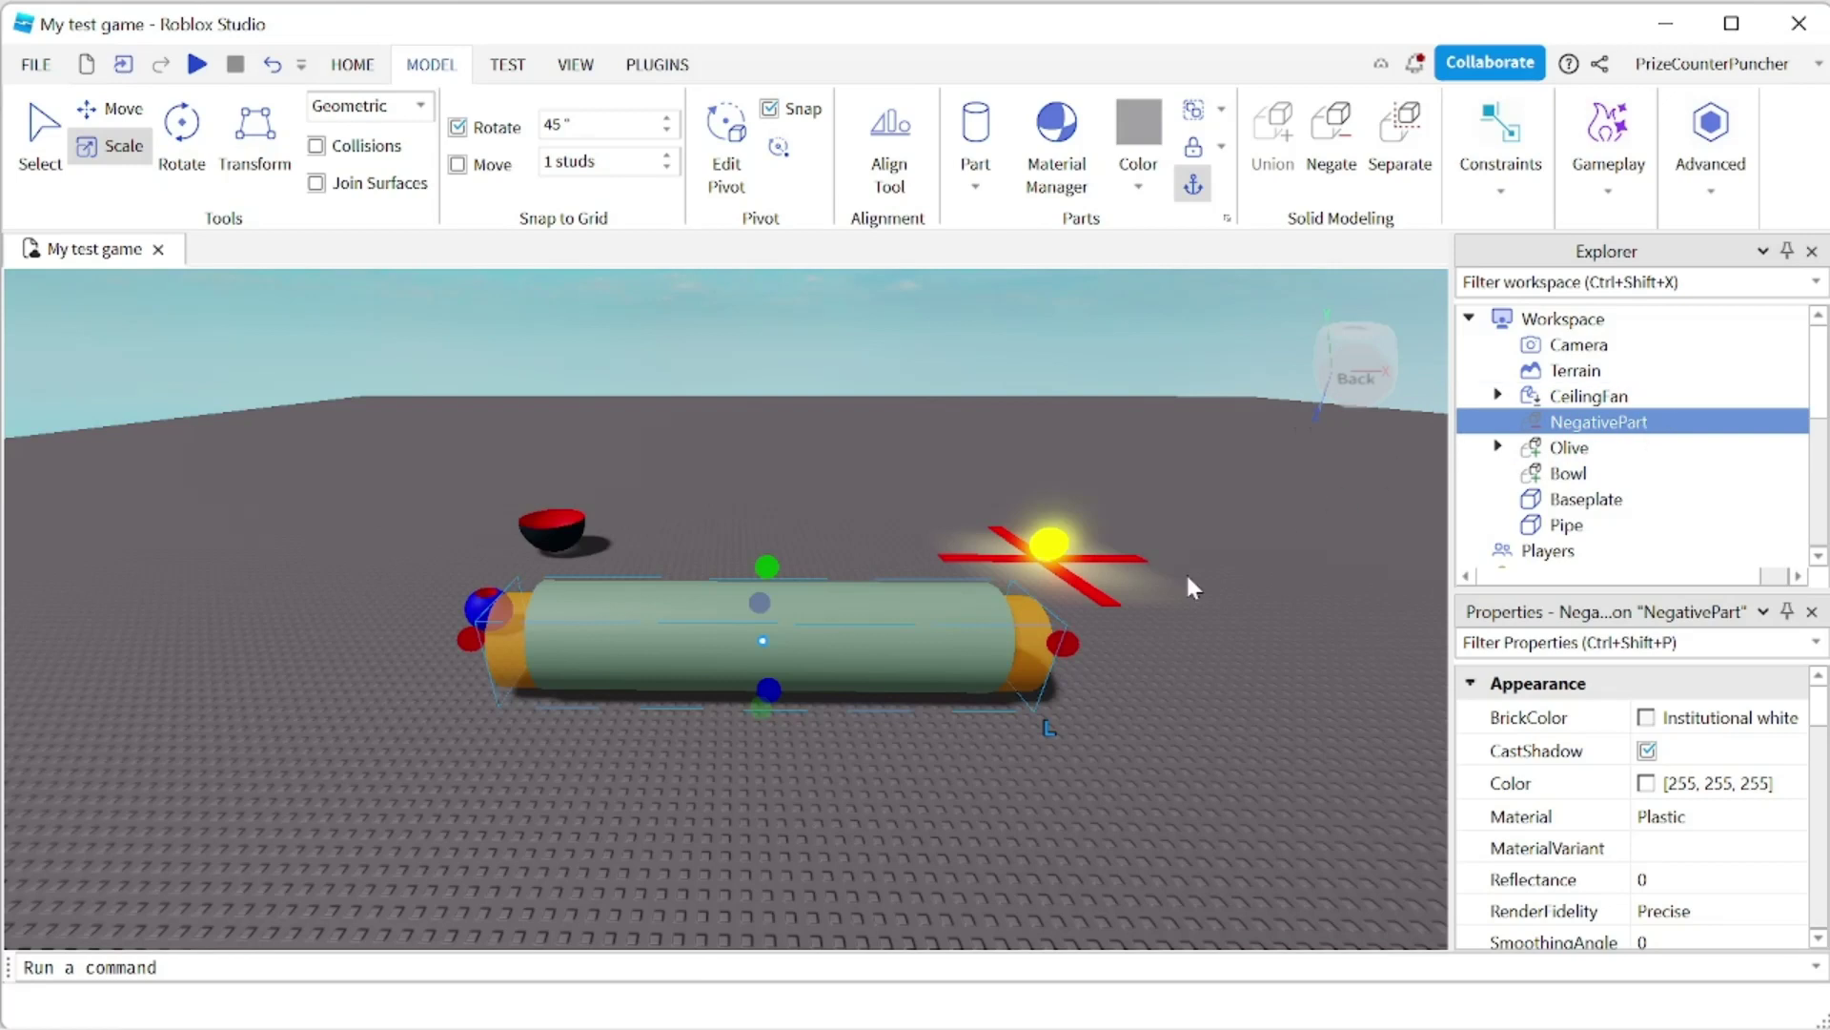
Union the negative part with the green Pipe to hollow it out, and inspect the open end.
{"action": "left_click", "coordinate": [1560, 530], "text": "ctrl"}
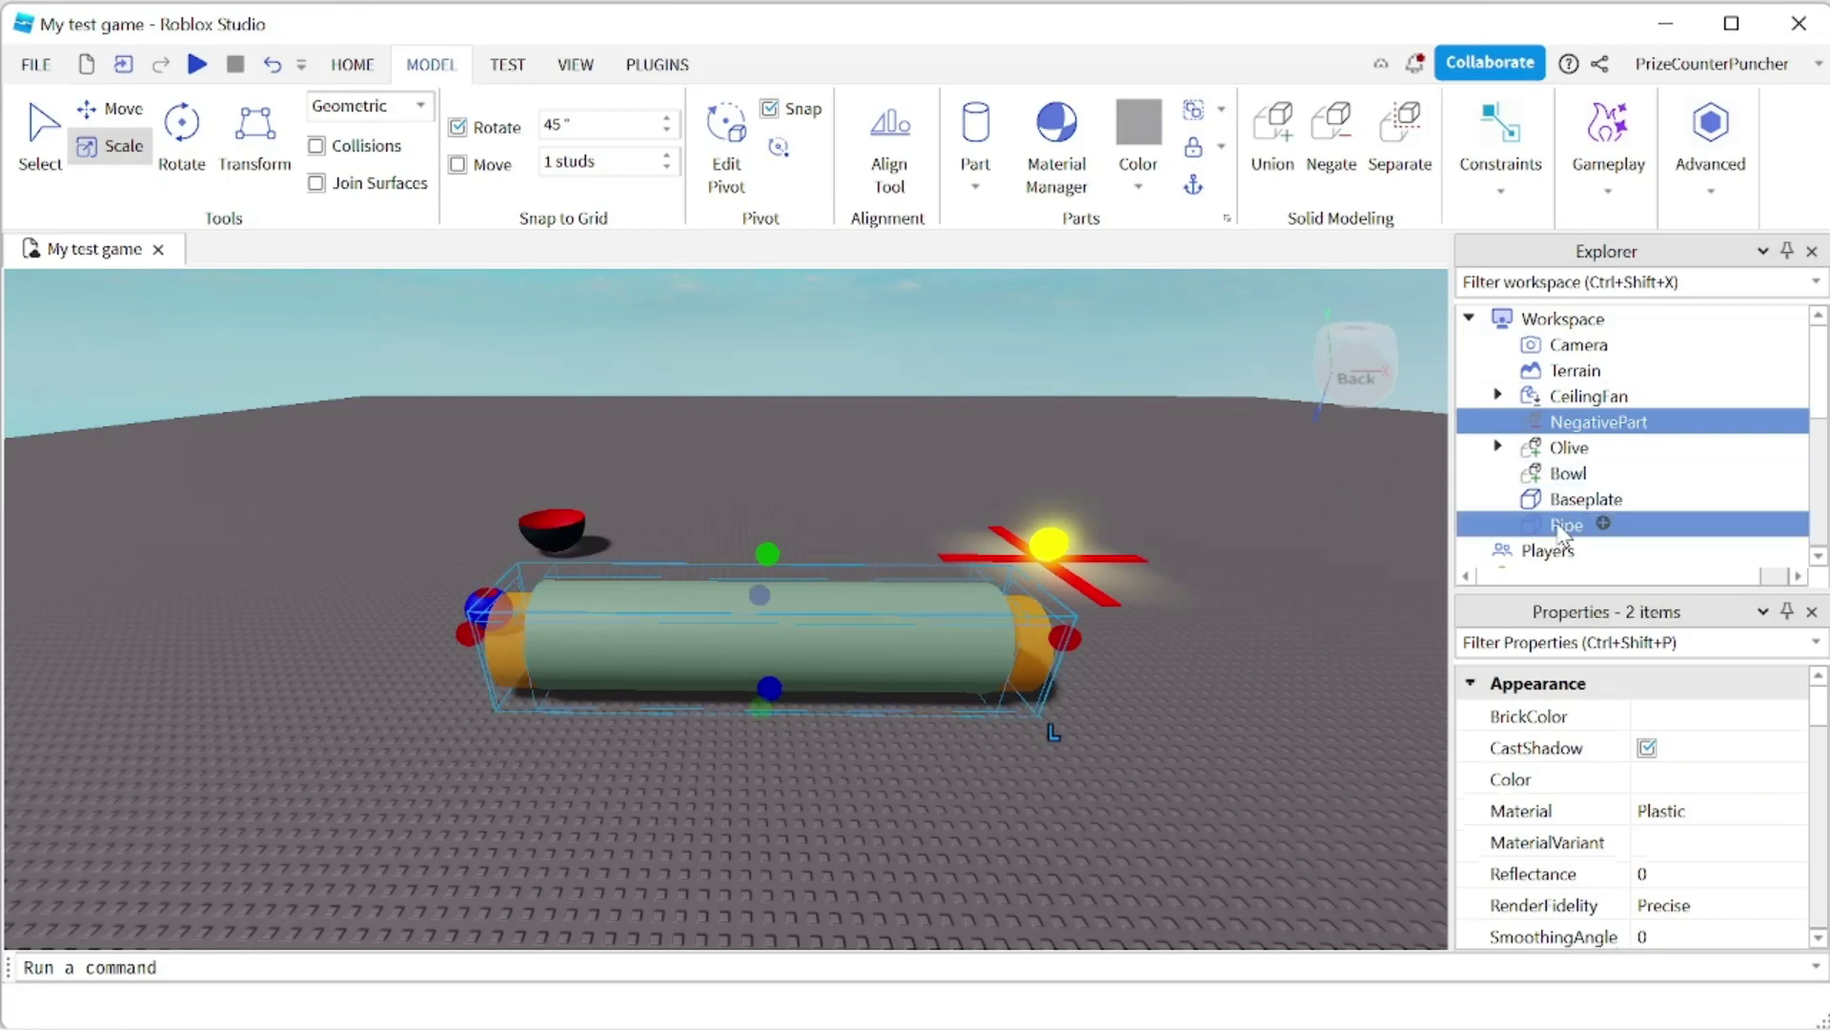
{"action": "left_click", "coordinate": [1274, 138]}
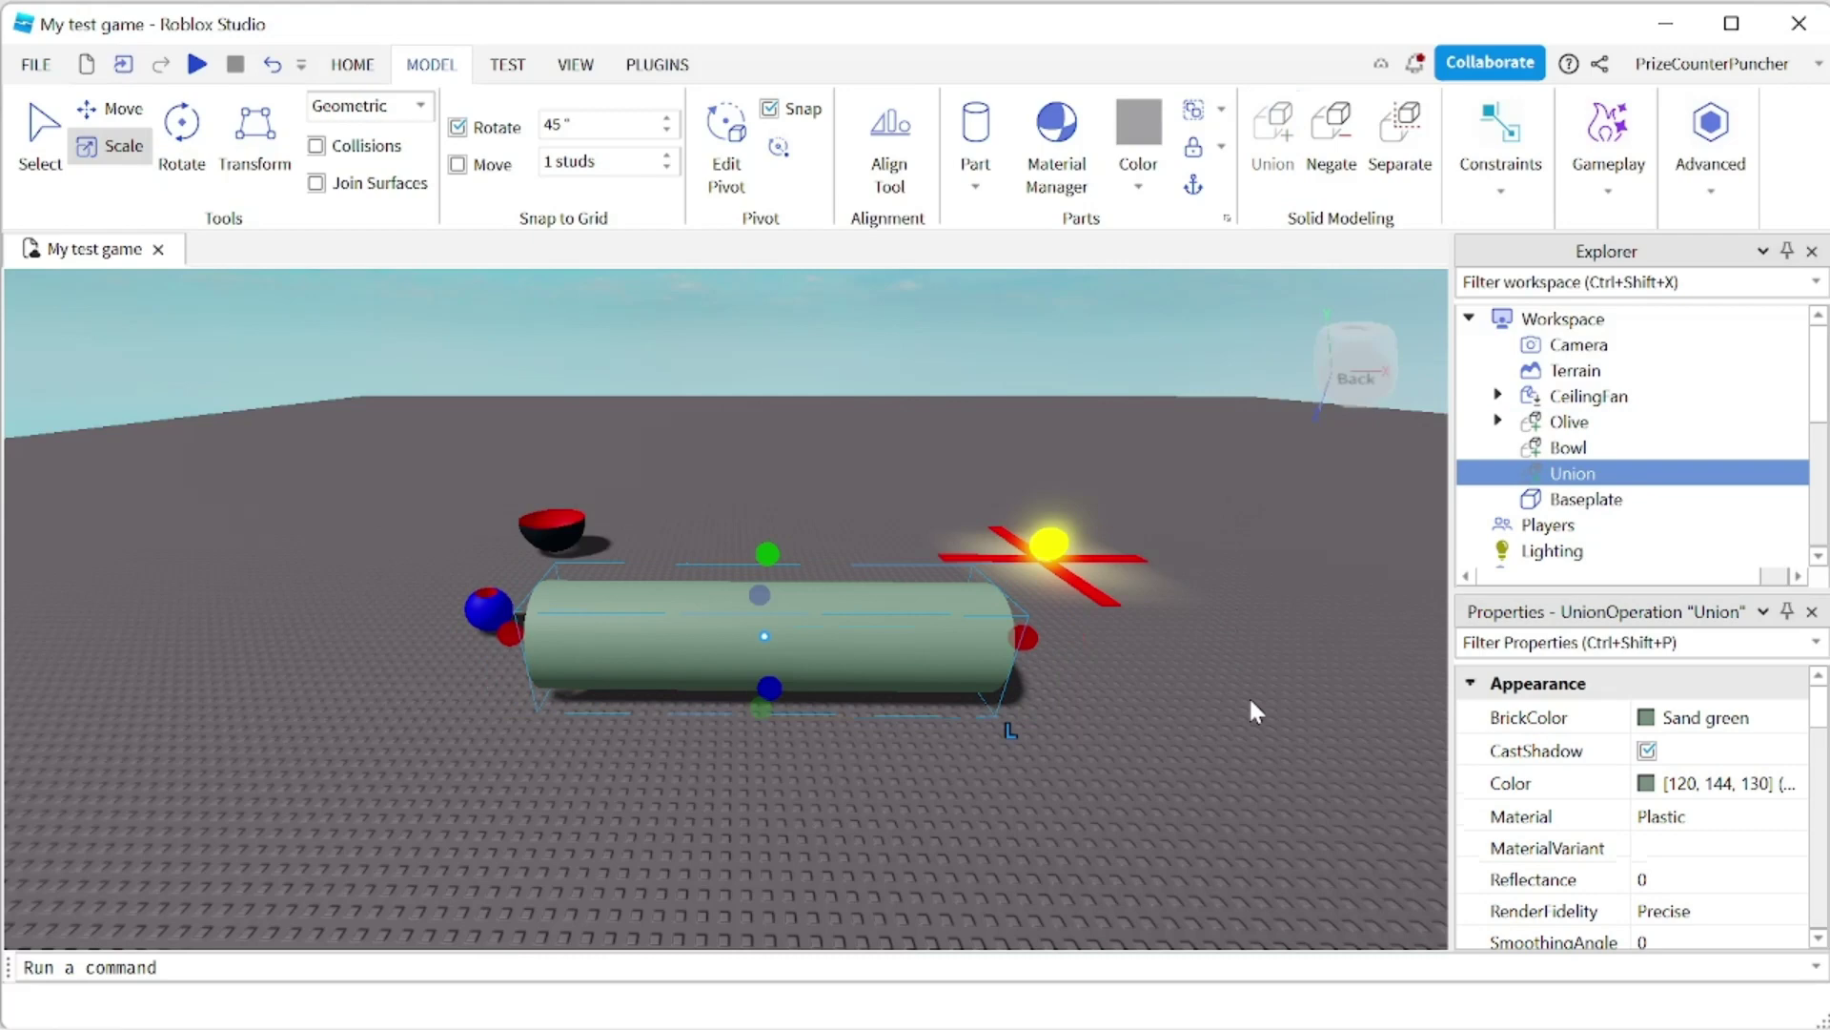
{"action": "right_click_drag", "start_coordinate": [1249, 695], "coordinate": [1249, 699]}
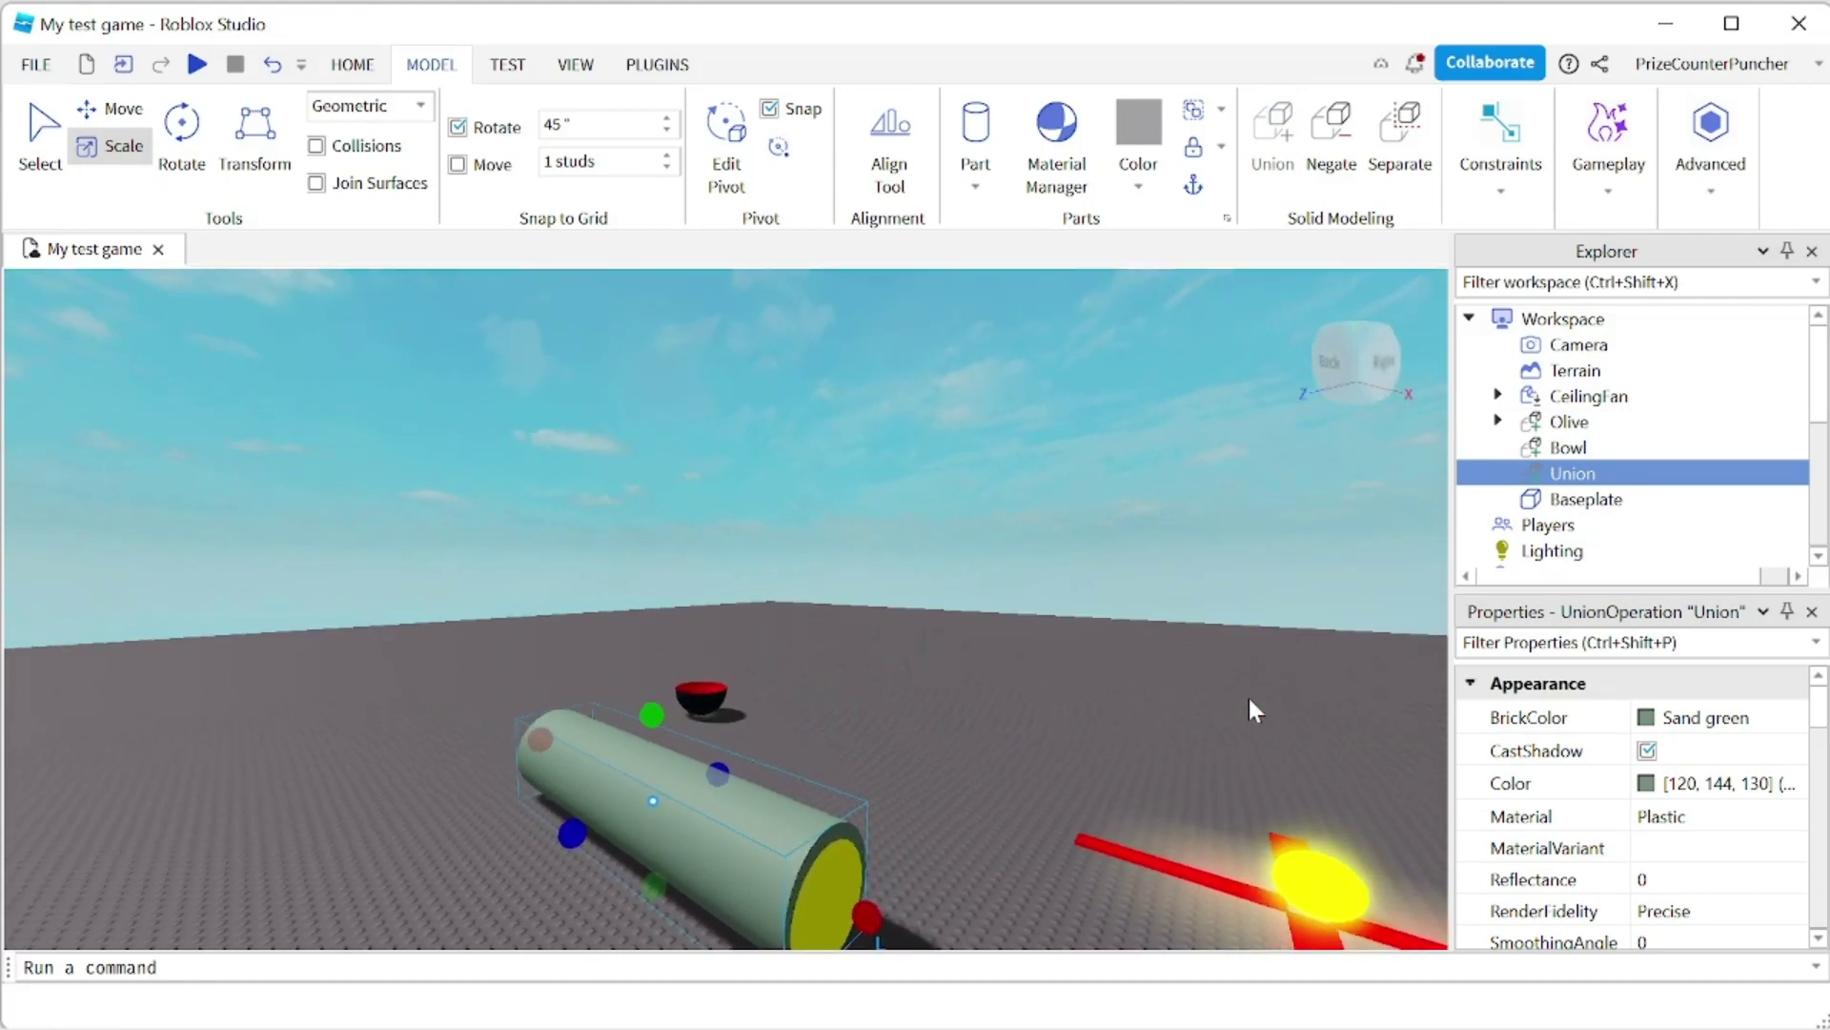
{"action": "right_click_drag", "start_coordinate": [1249, 694], "coordinate": [1249, 694]}
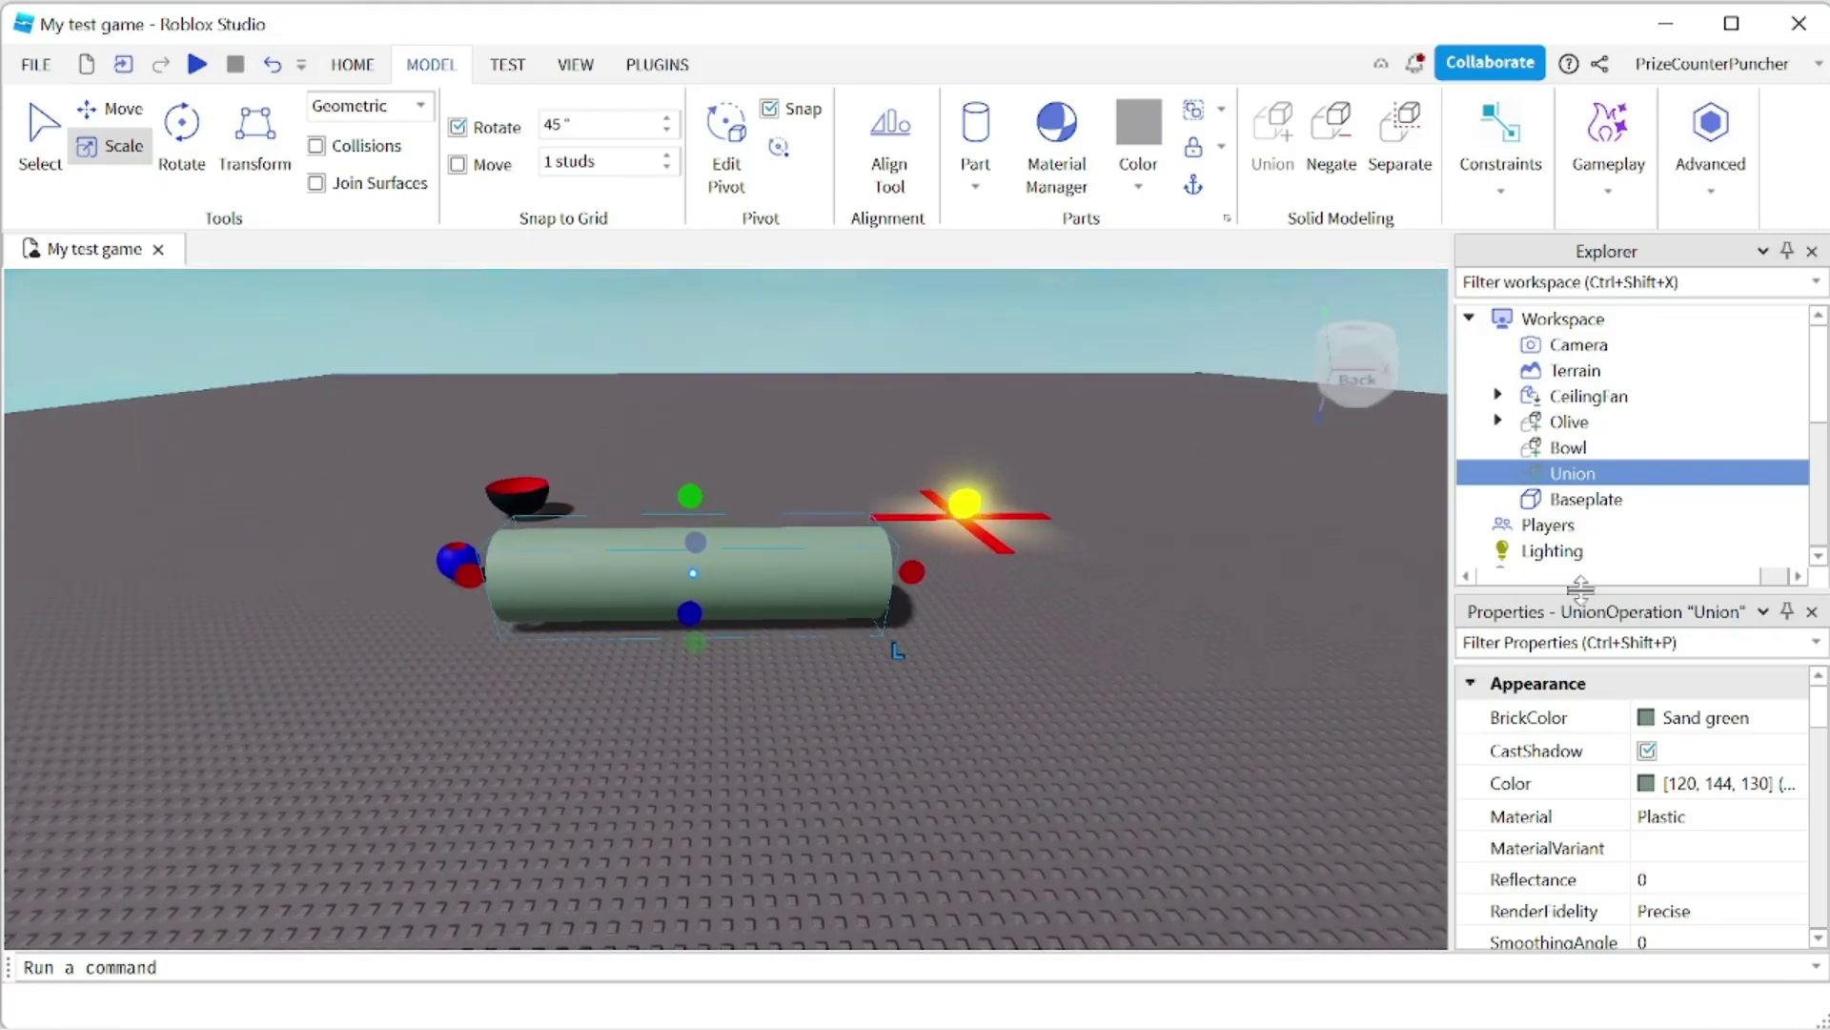
Rename the hollow cylinder union as Pipe and move it beside the glowing ceiling fan.
{"action": "left_click", "coordinate": [1575, 477]}
{"action": "type", "text": "Pipe"}
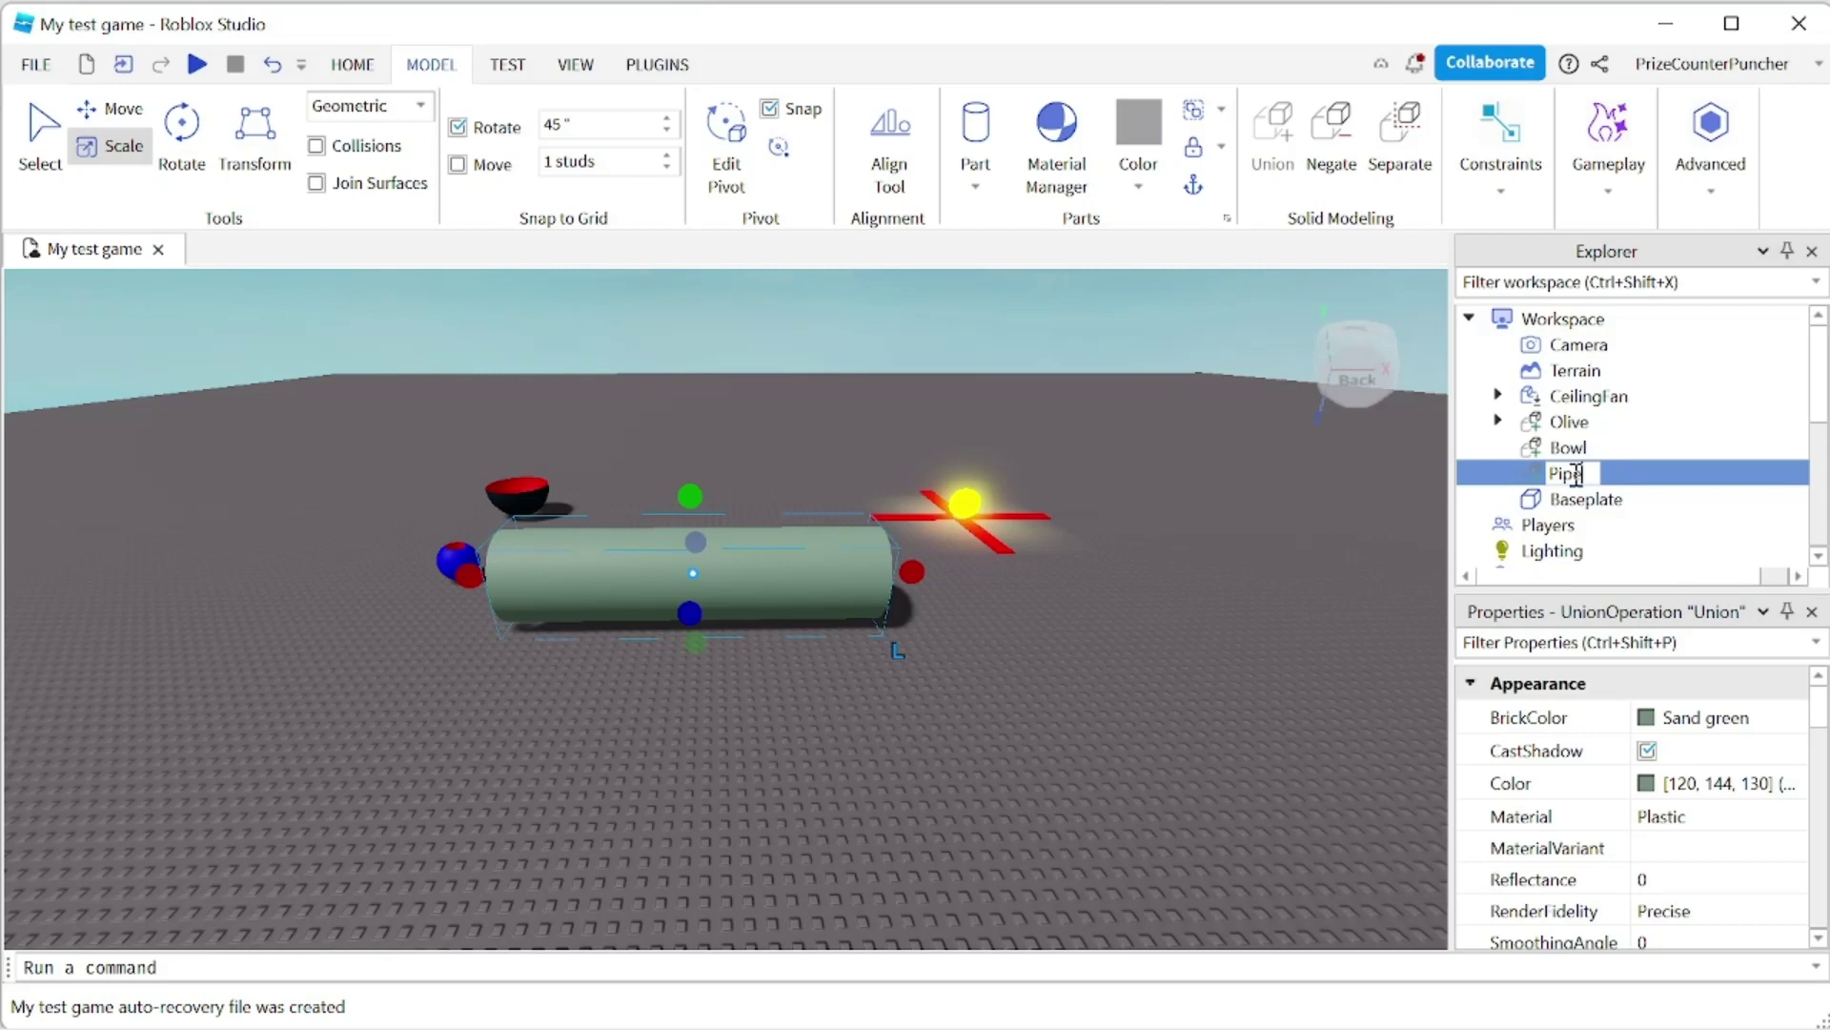
{"action": "key", "text": "Return"}
{"action": "left_click_drag", "start_coordinate": [622, 570], "coordinate": [1176, 611]}
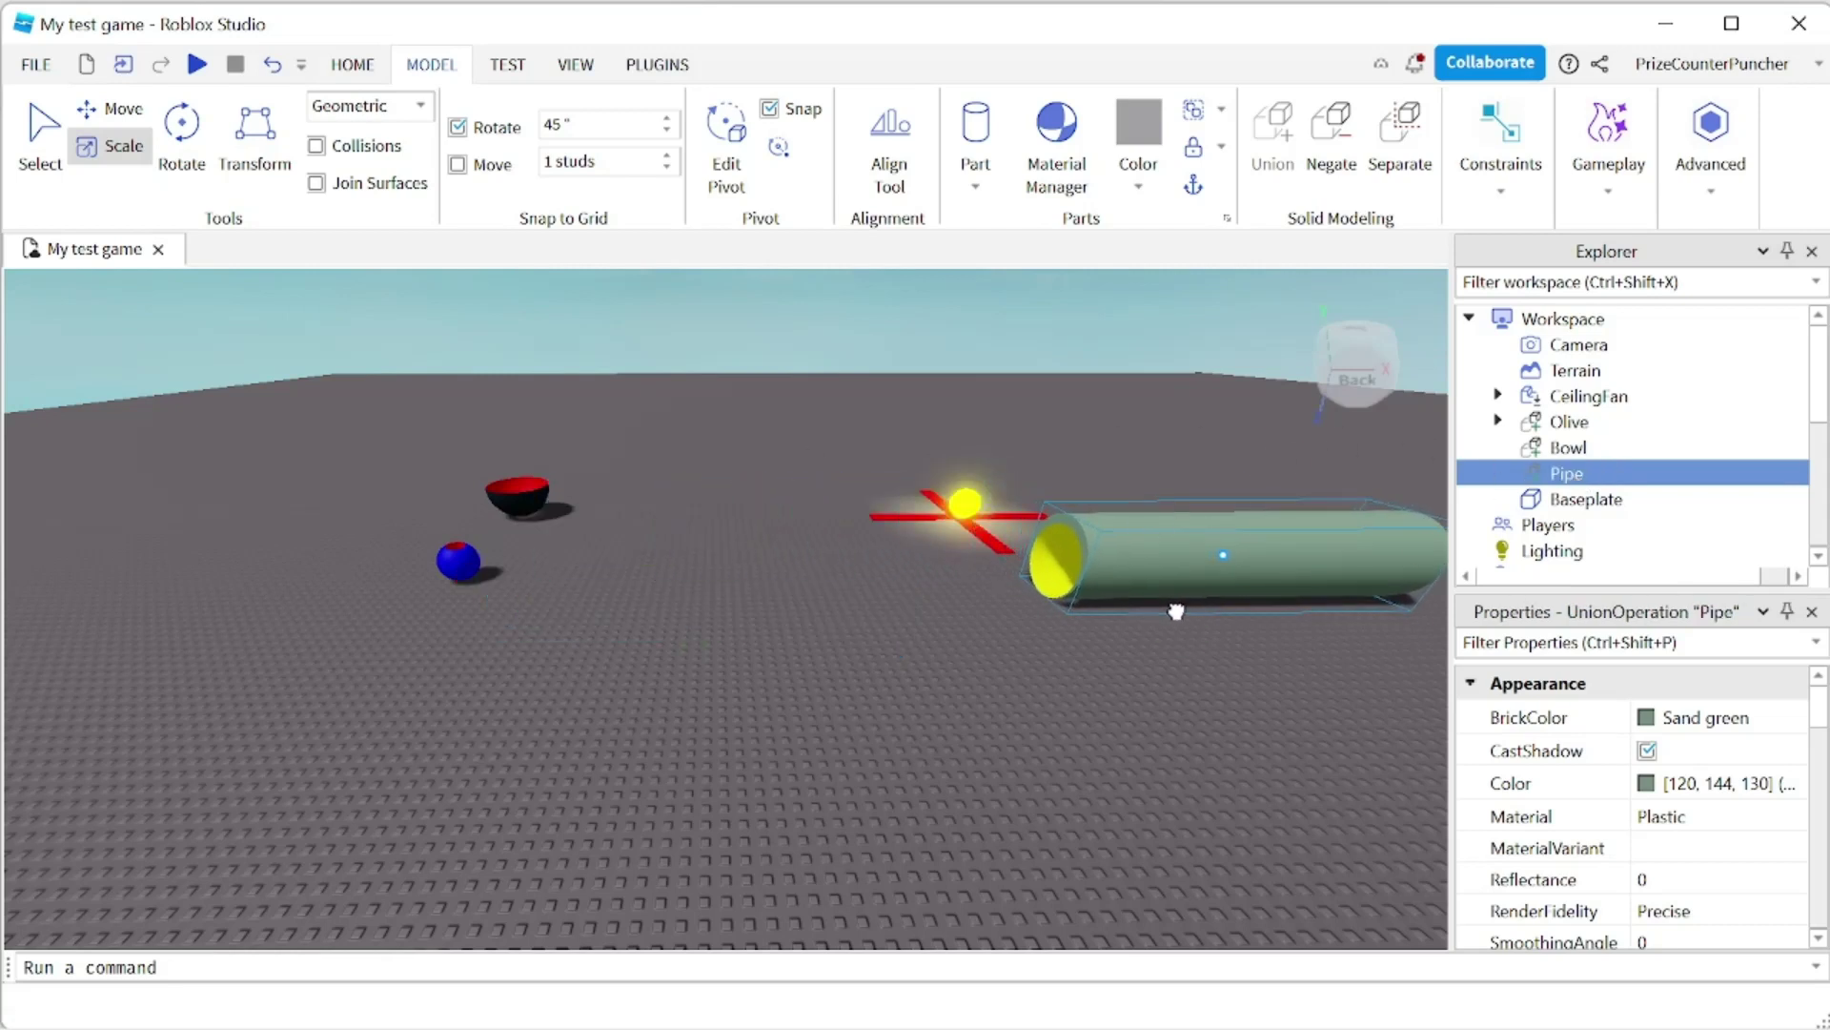
Insert a new block part in the open area in front of the bowl and olive.
{"action": "middle_click_drag", "start_coordinate": [923, 736], "coordinate": [975, 648]}
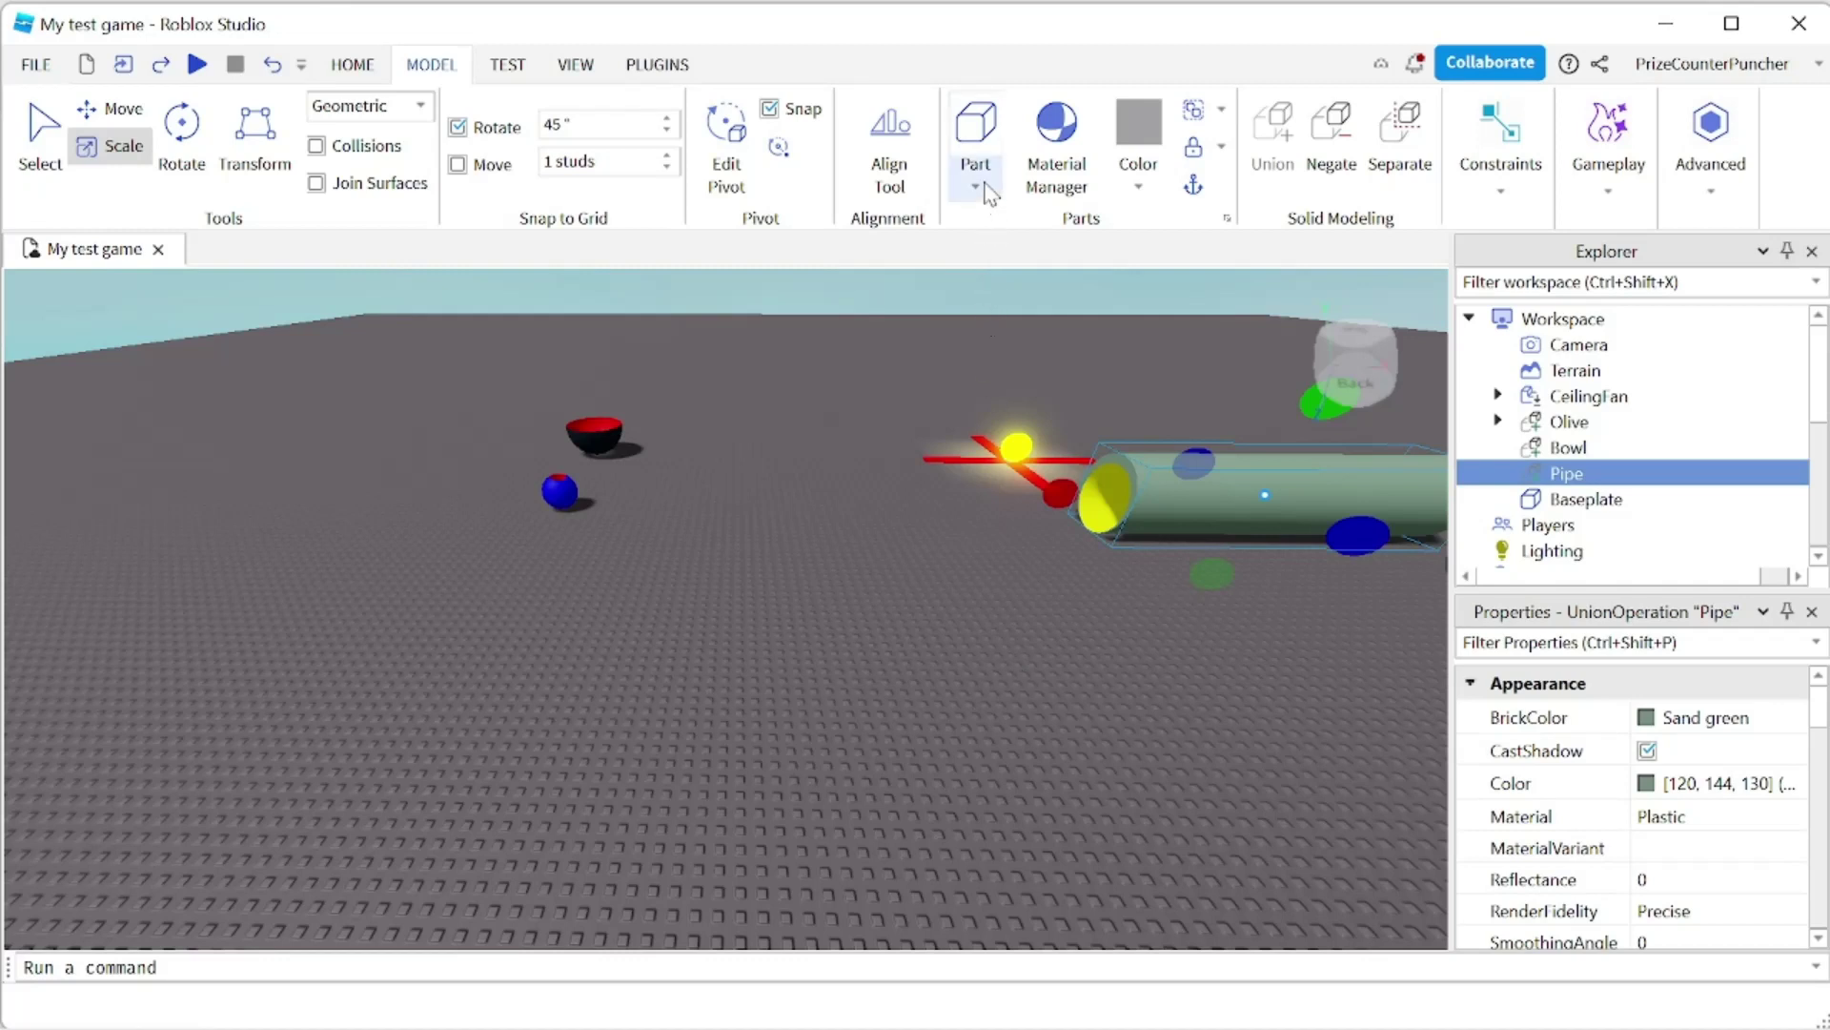
{"action": "left_click", "coordinate": [982, 136]}
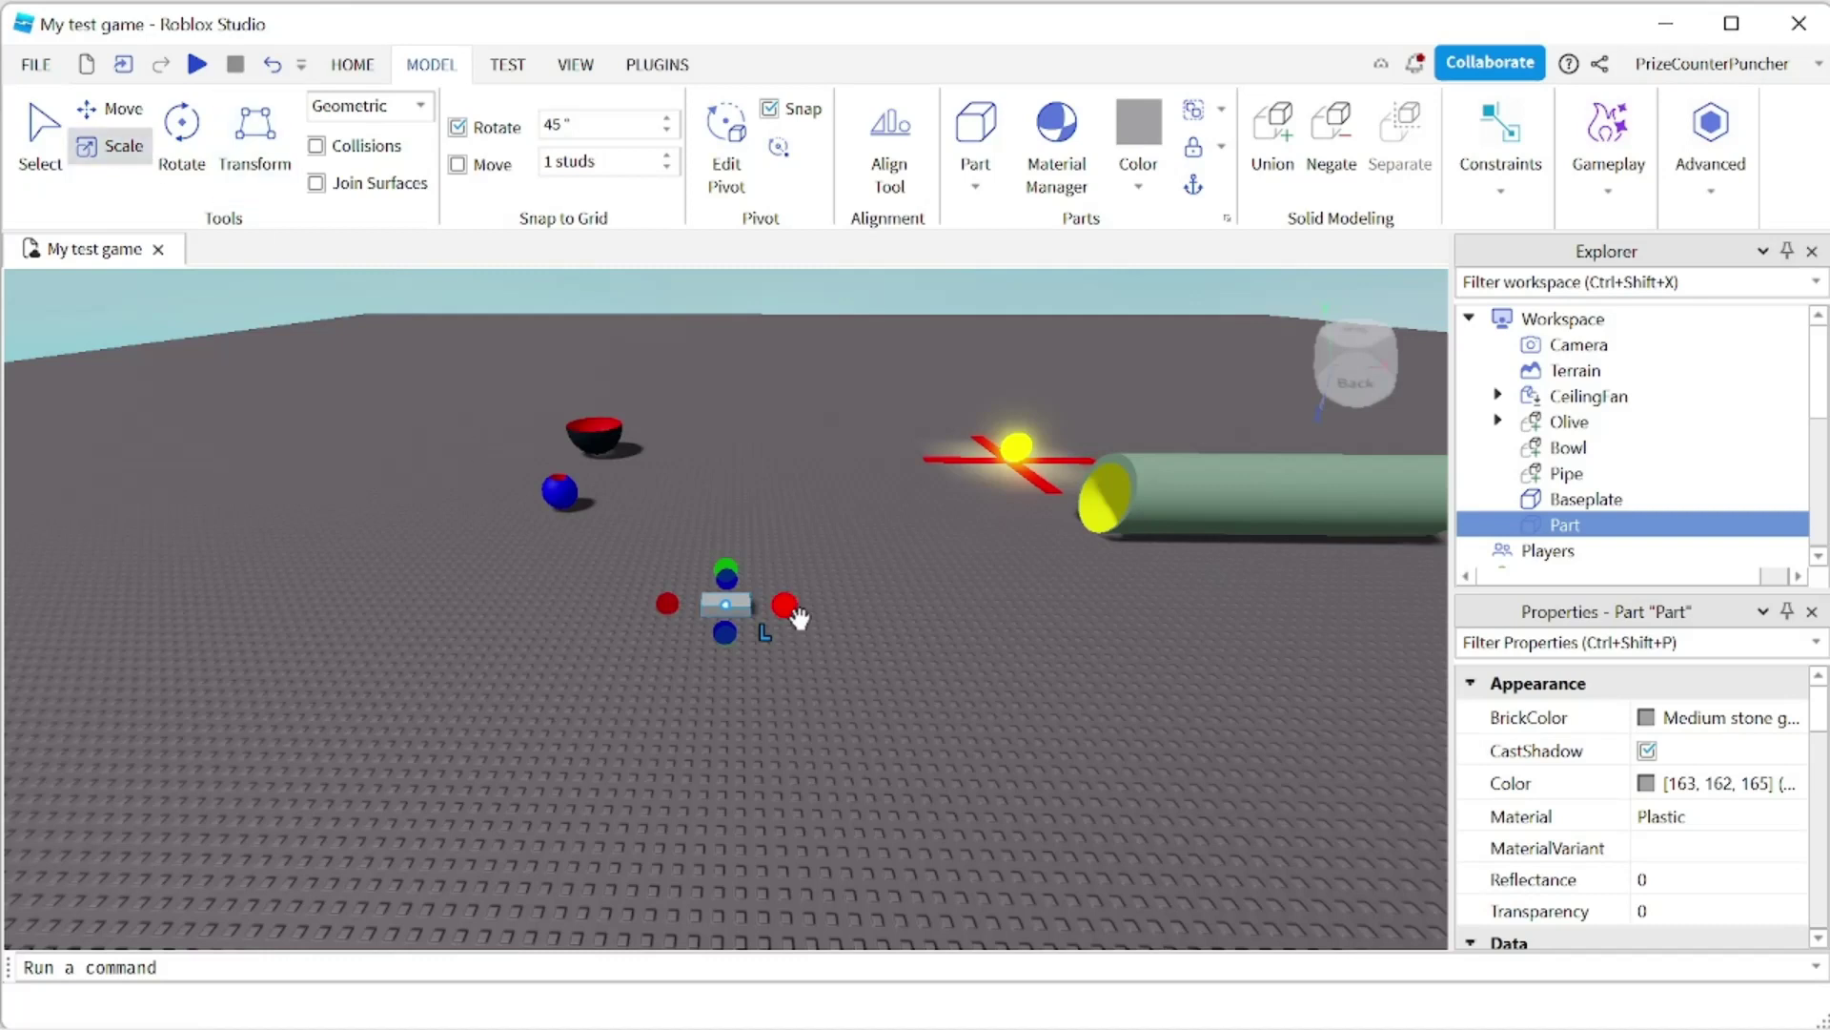
Scale the new block into a wide, tall wall standing on the baseplate, and anchor it.
{"action": "left_click_drag", "start_coordinate": [787, 606], "coordinate": [947, 618]}
{"action": "left_click_drag", "start_coordinate": [818, 578], "coordinate": [841, 351]}
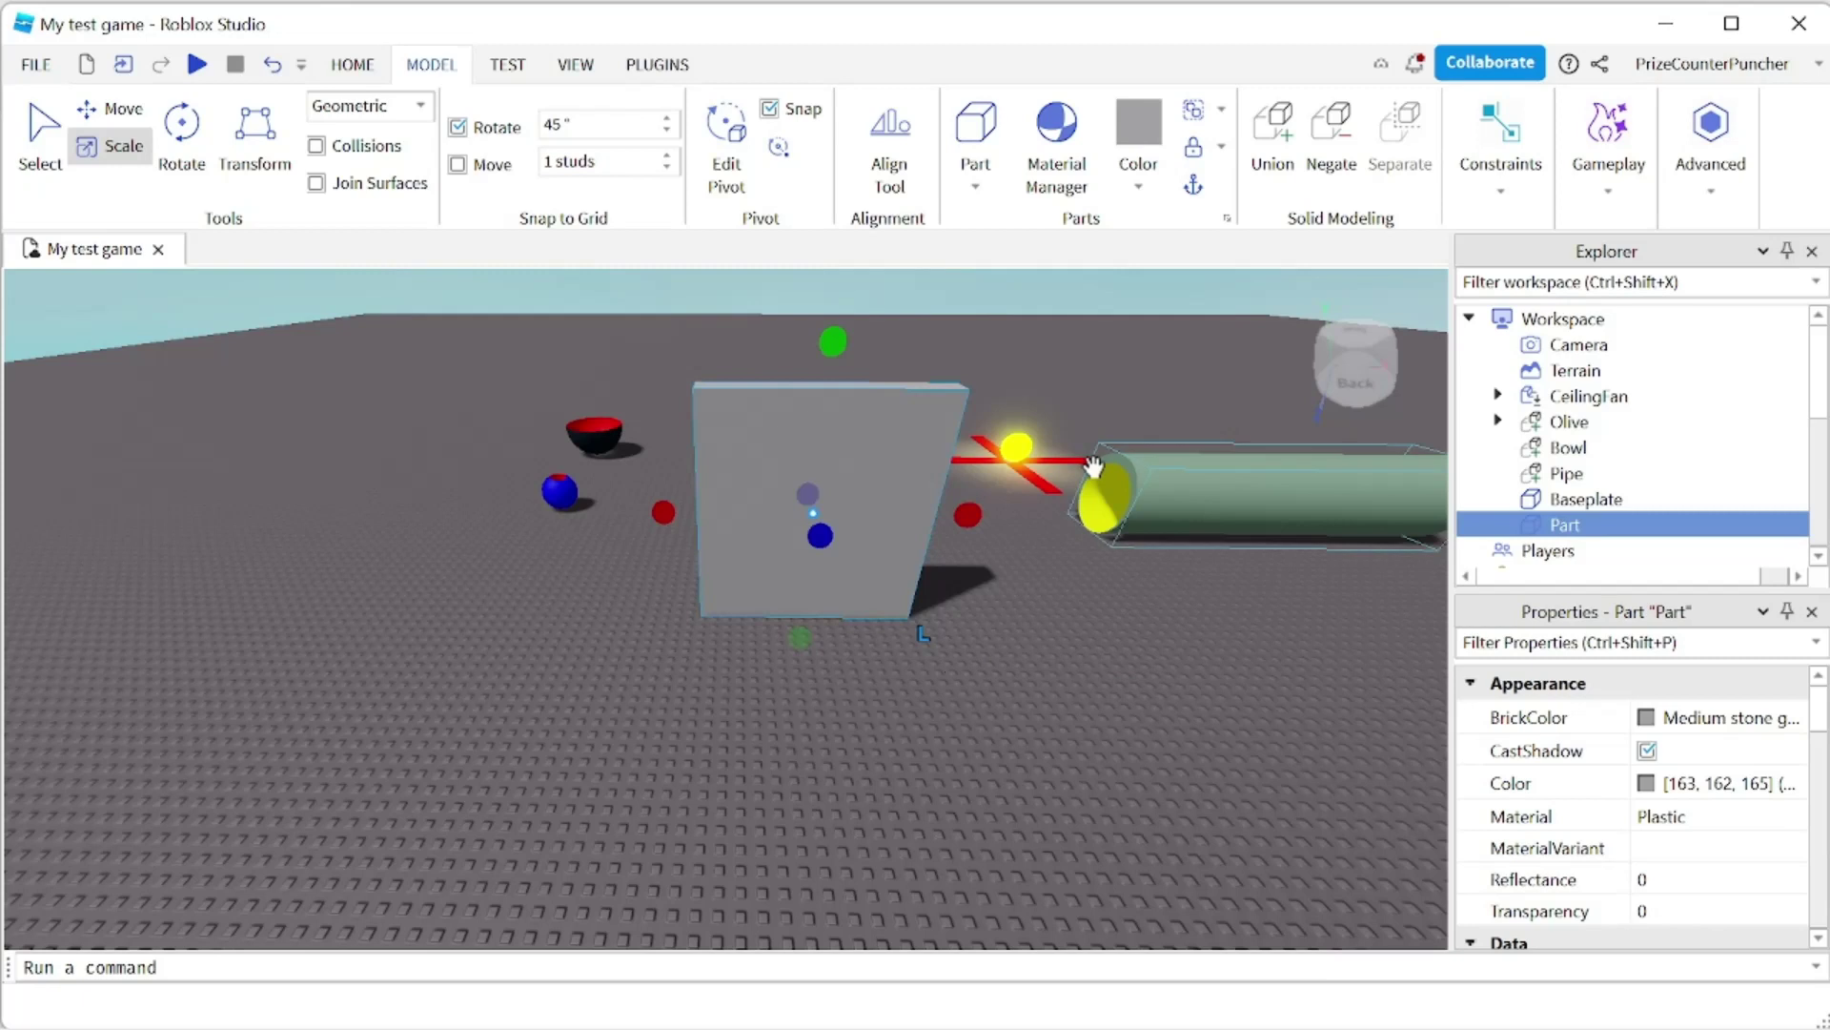
{"action": "left_click", "coordinate": [1195, 187]}
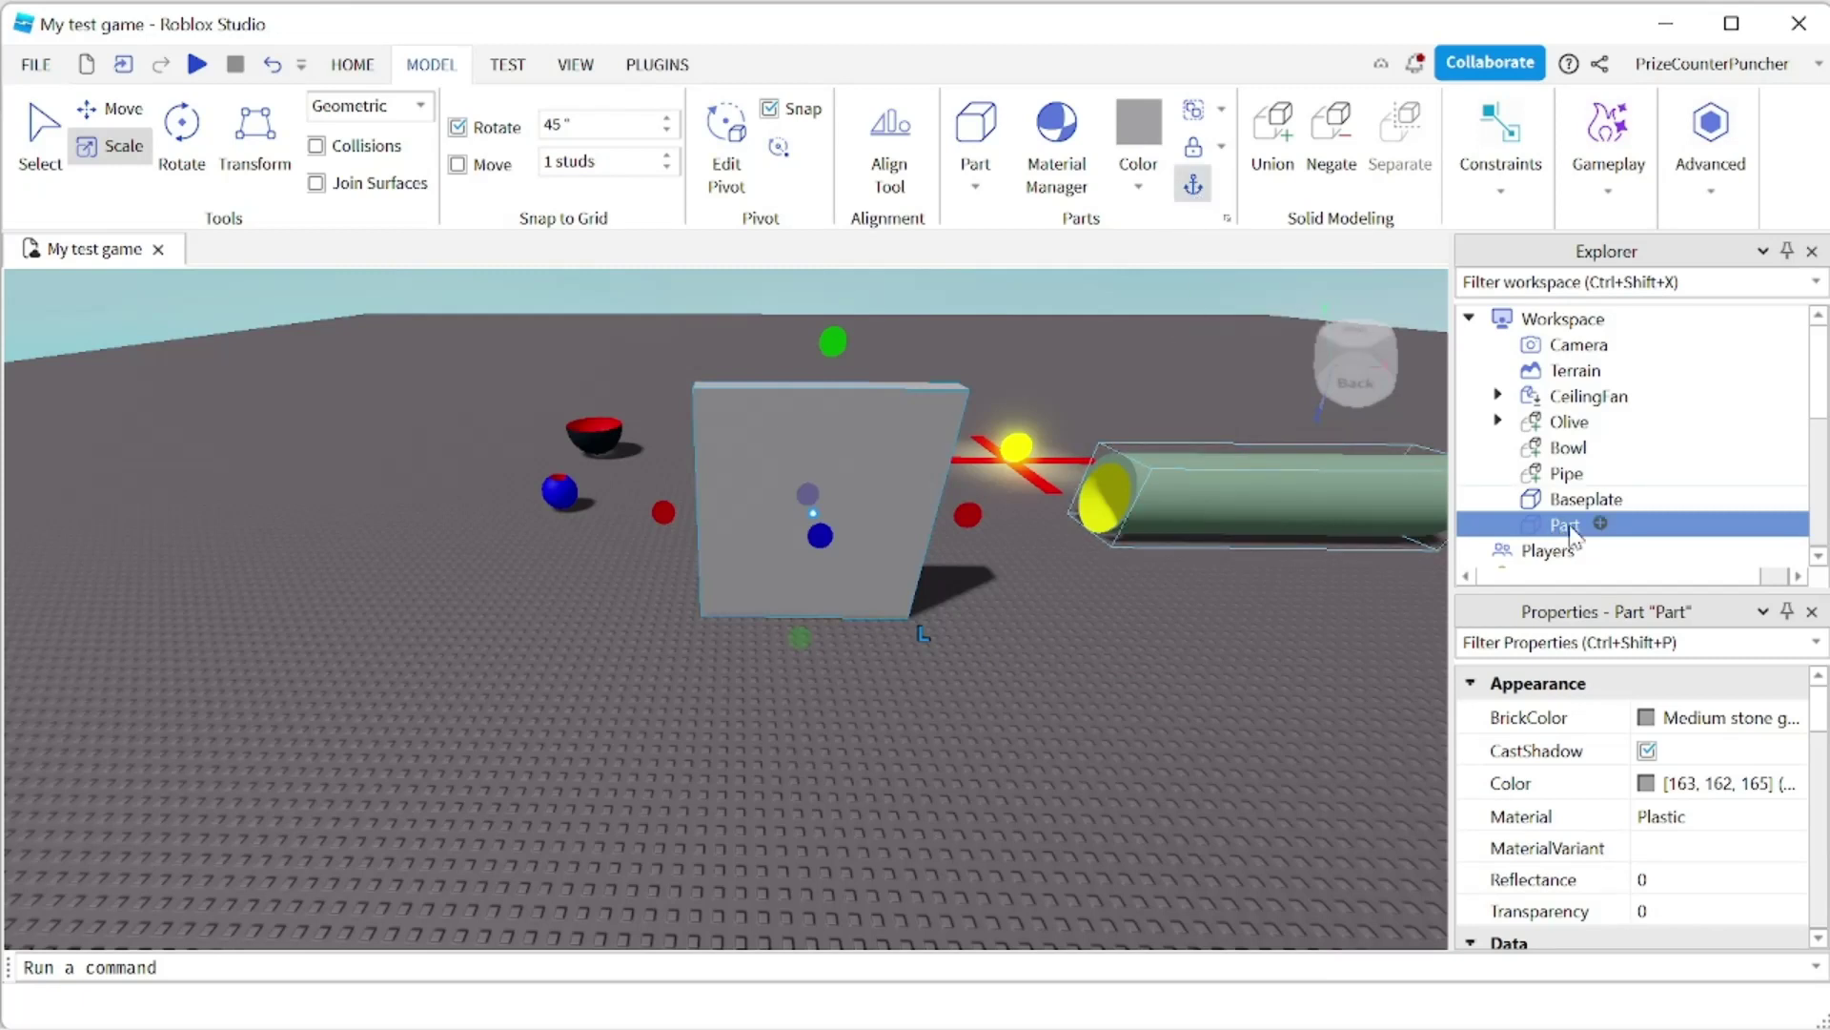
Rename the wall part as CobbleStoneArch.
{"action": "double_click", "coordinate": [1566, 526]}
{"action": "type", "text": "CobbleStoneArch"}
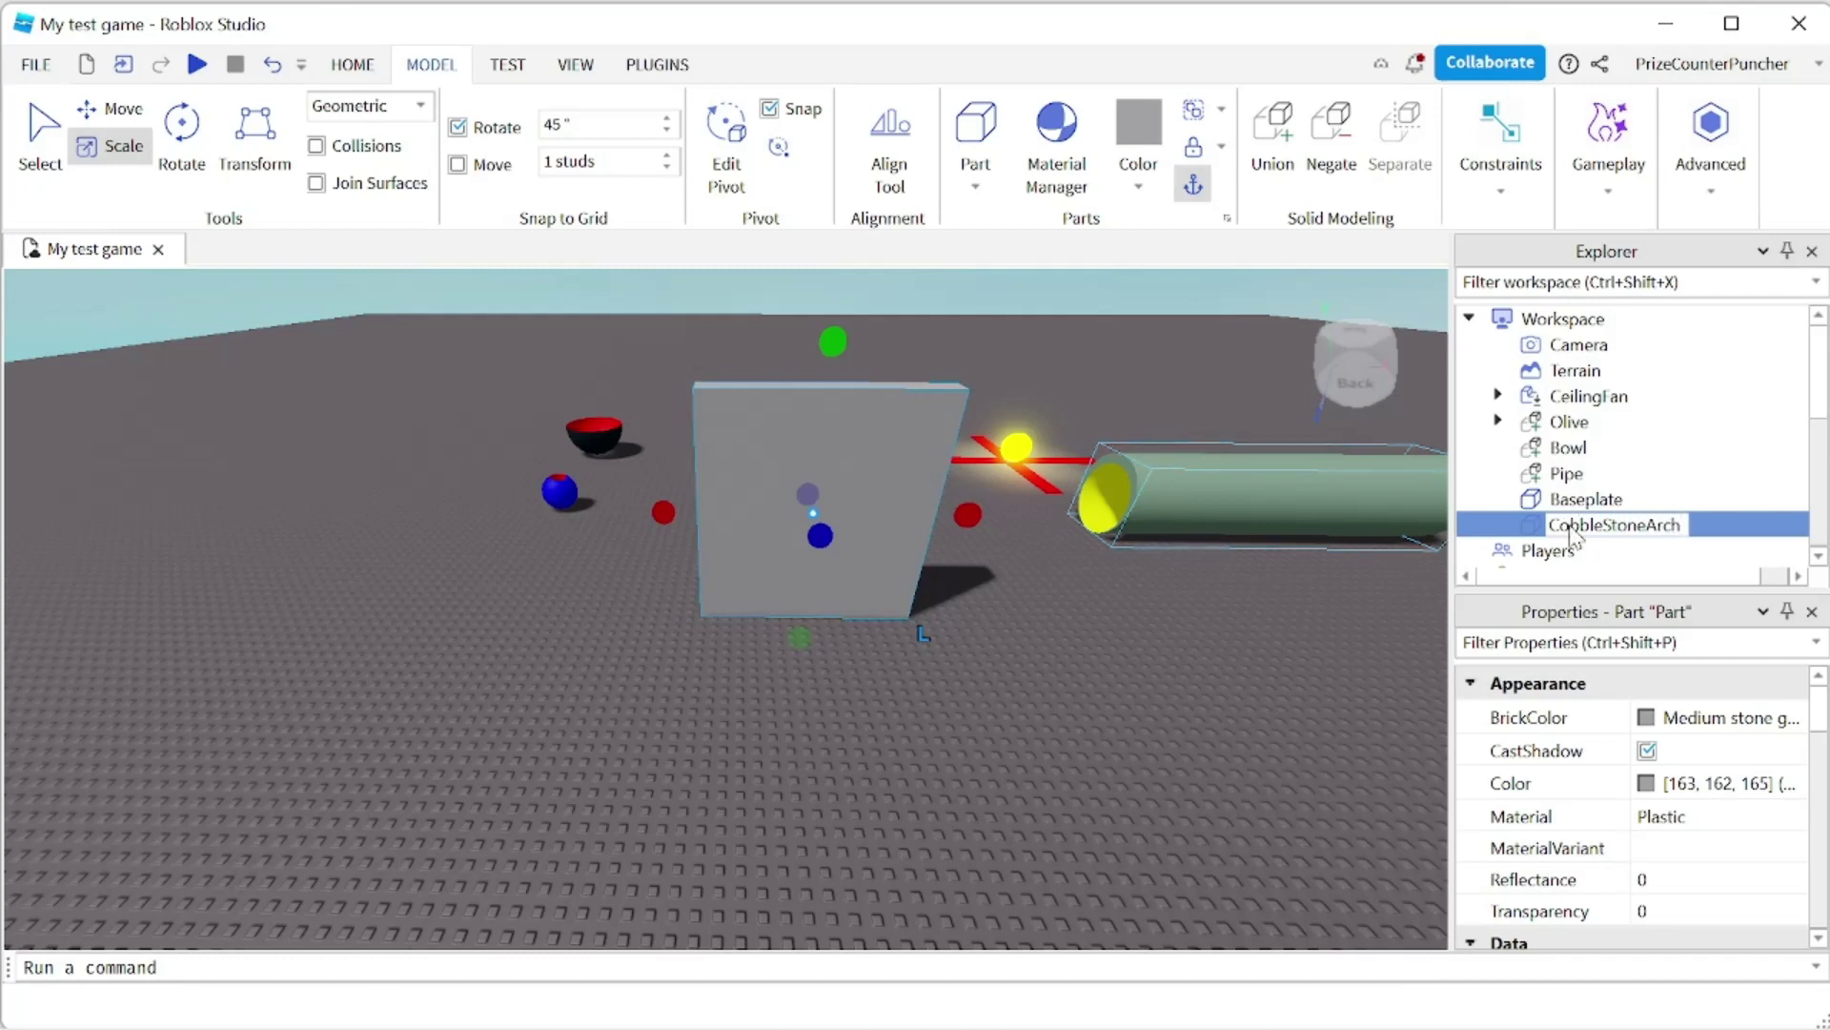
{"action": "key", "text": "Return"}
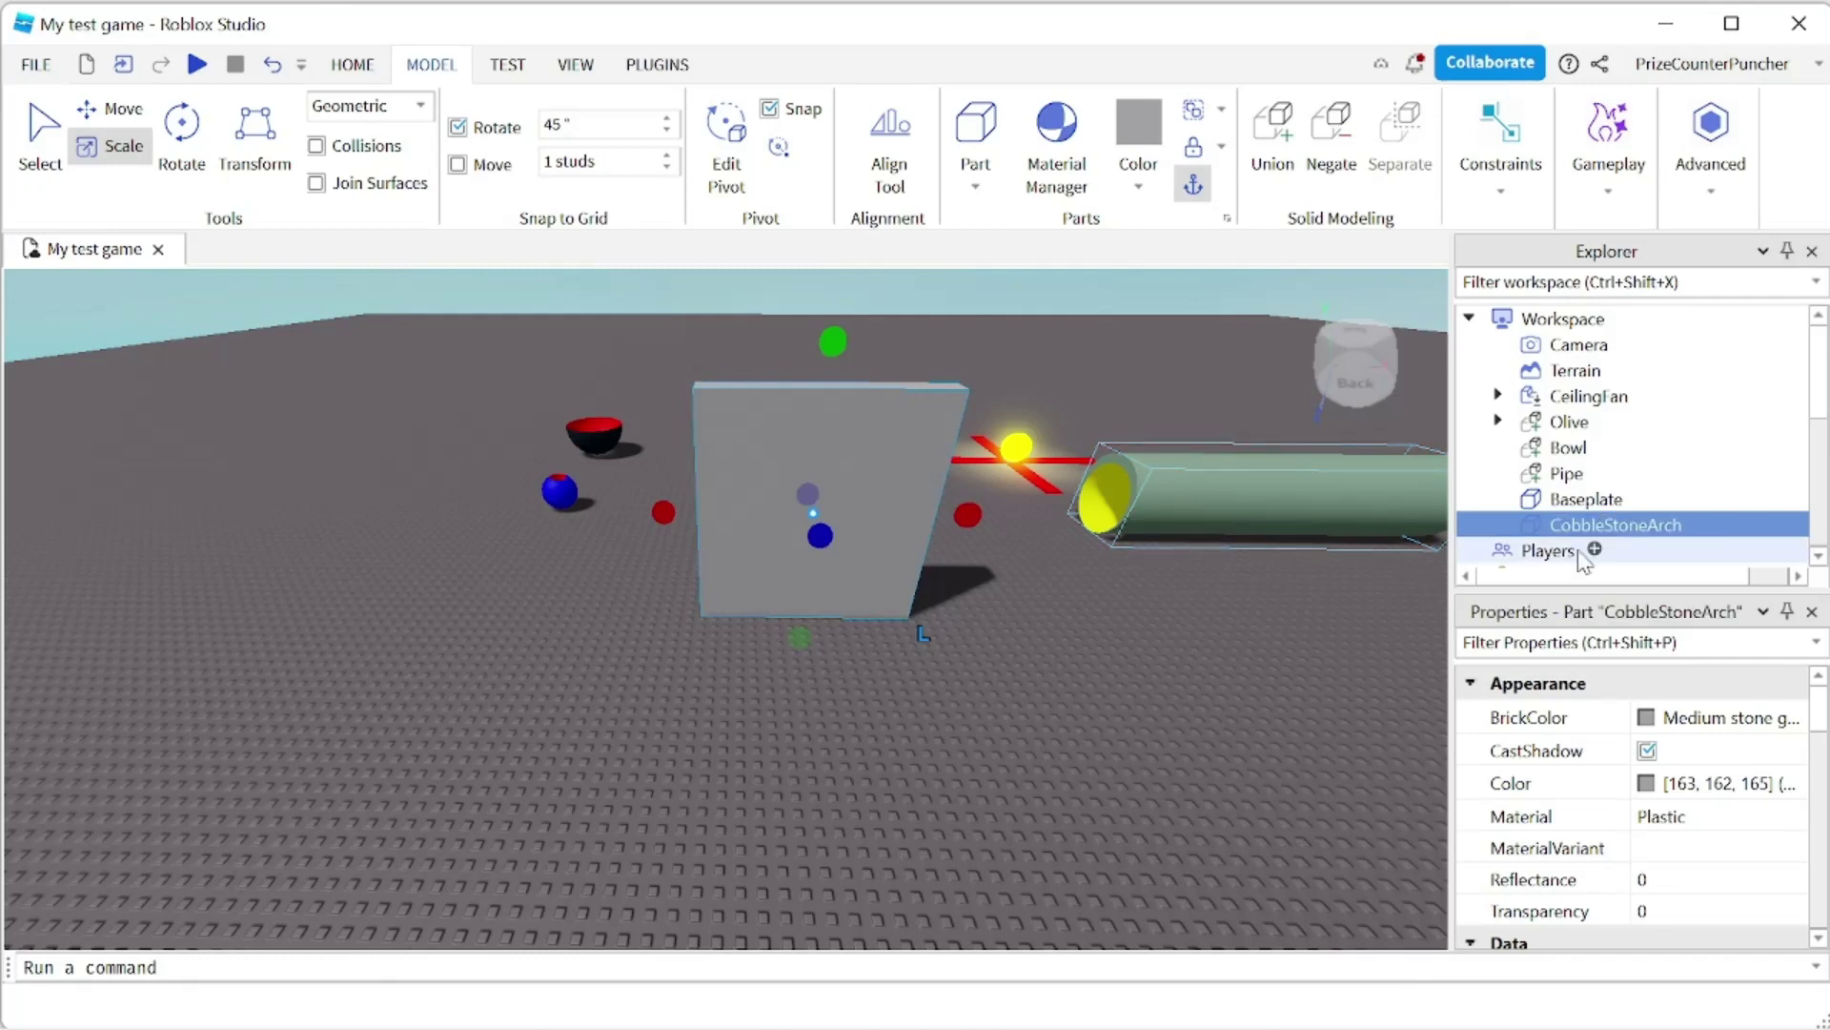
Set CobbleStoneArch's brick color to Bright yellow and its material to Cobblestone.
{"action": "left_click", "coordinate": [1648, 722]}
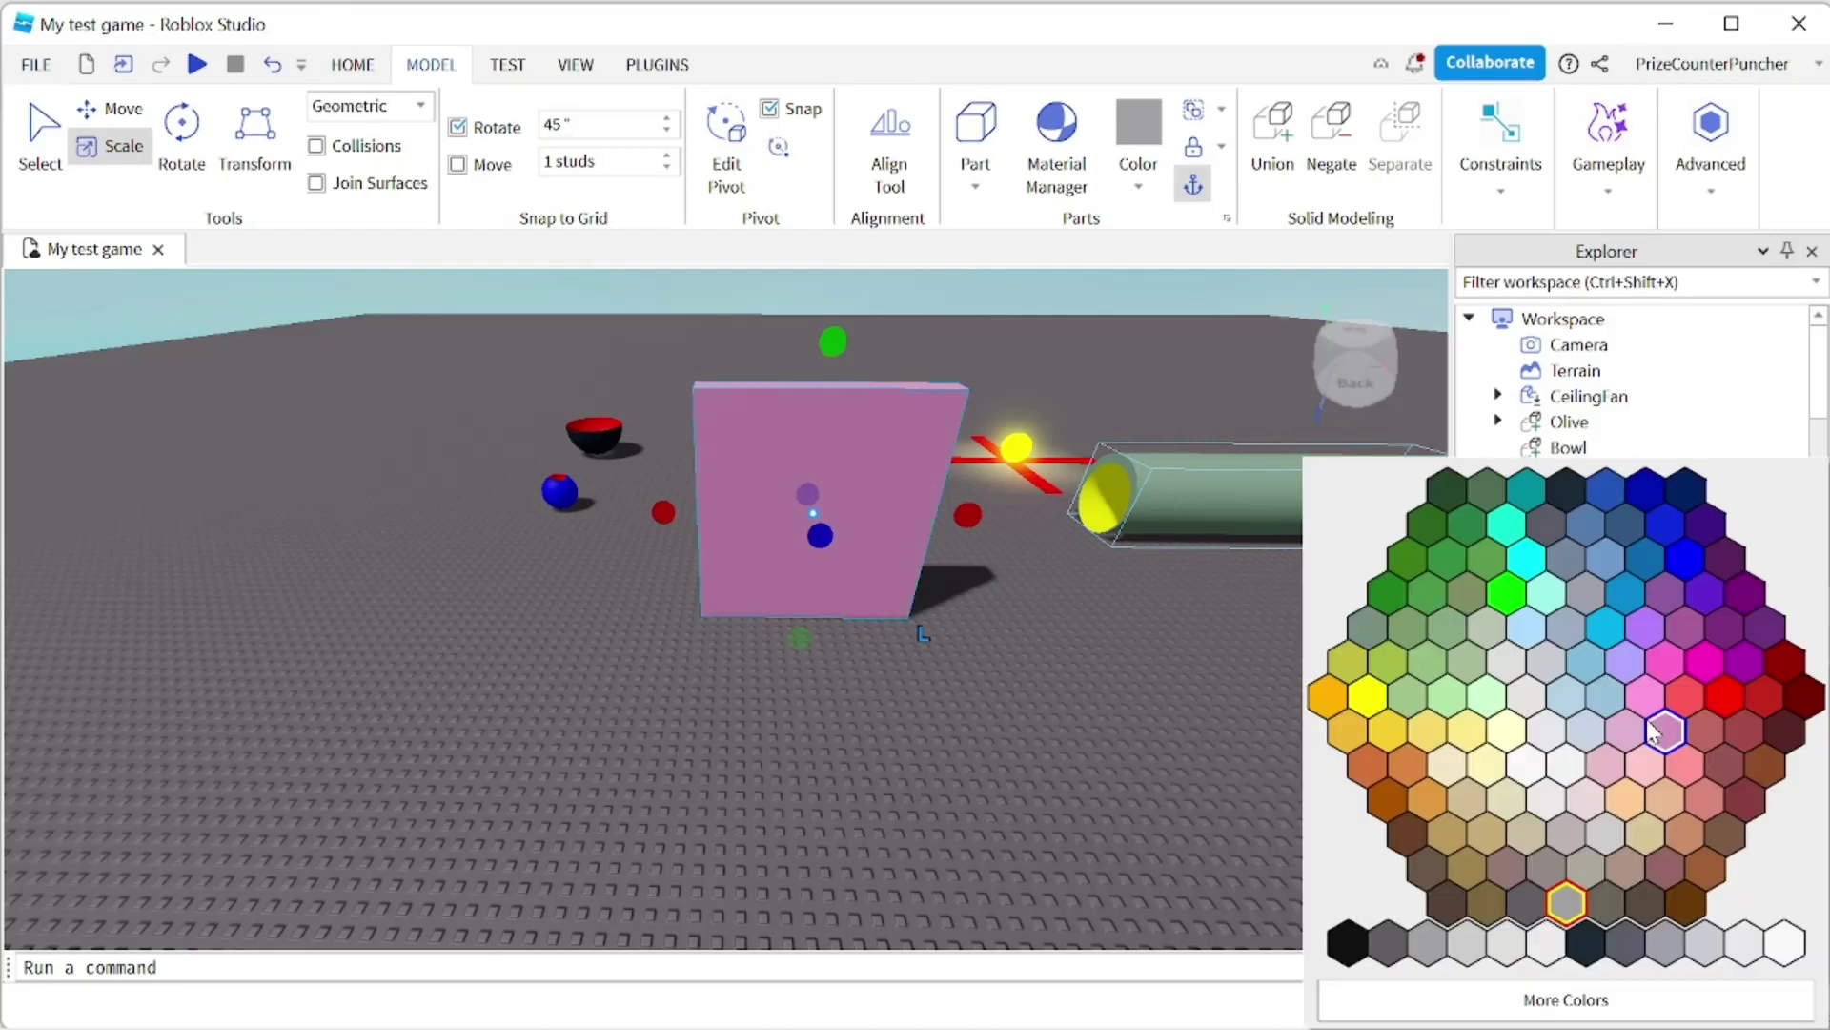
{"action": "left_click", "coordinate": [1389, 732]}
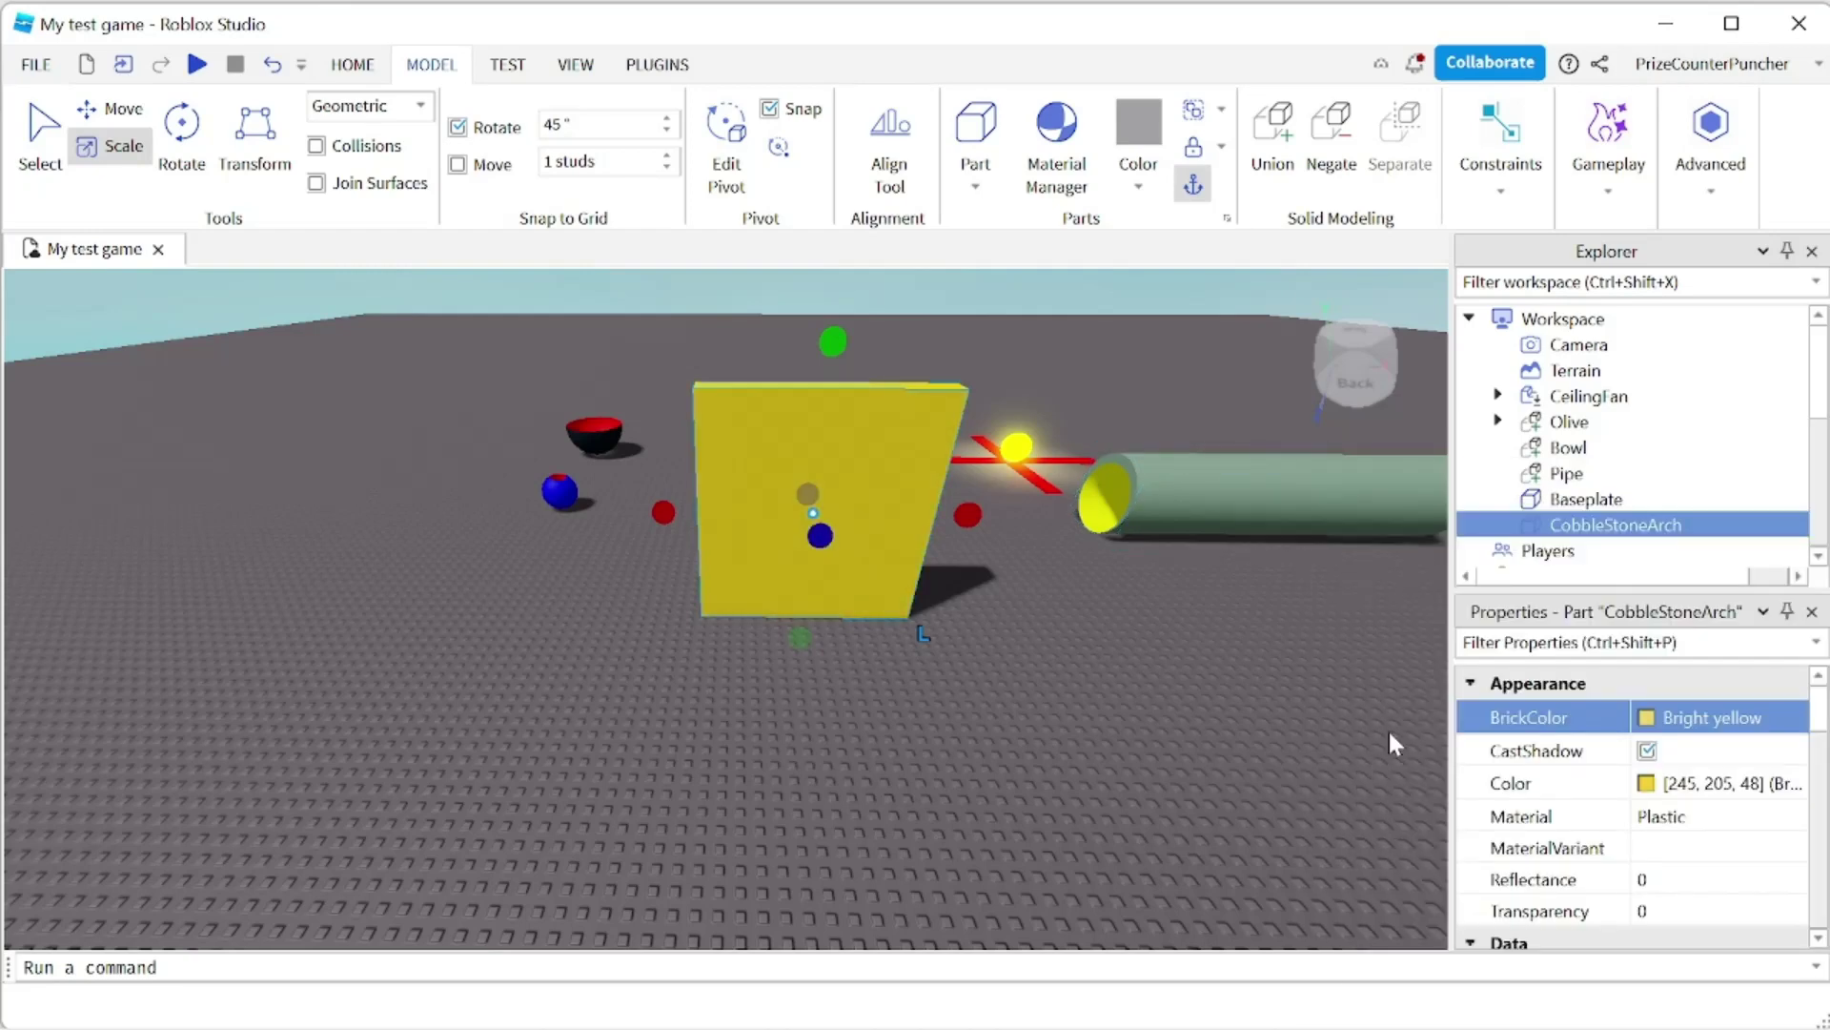
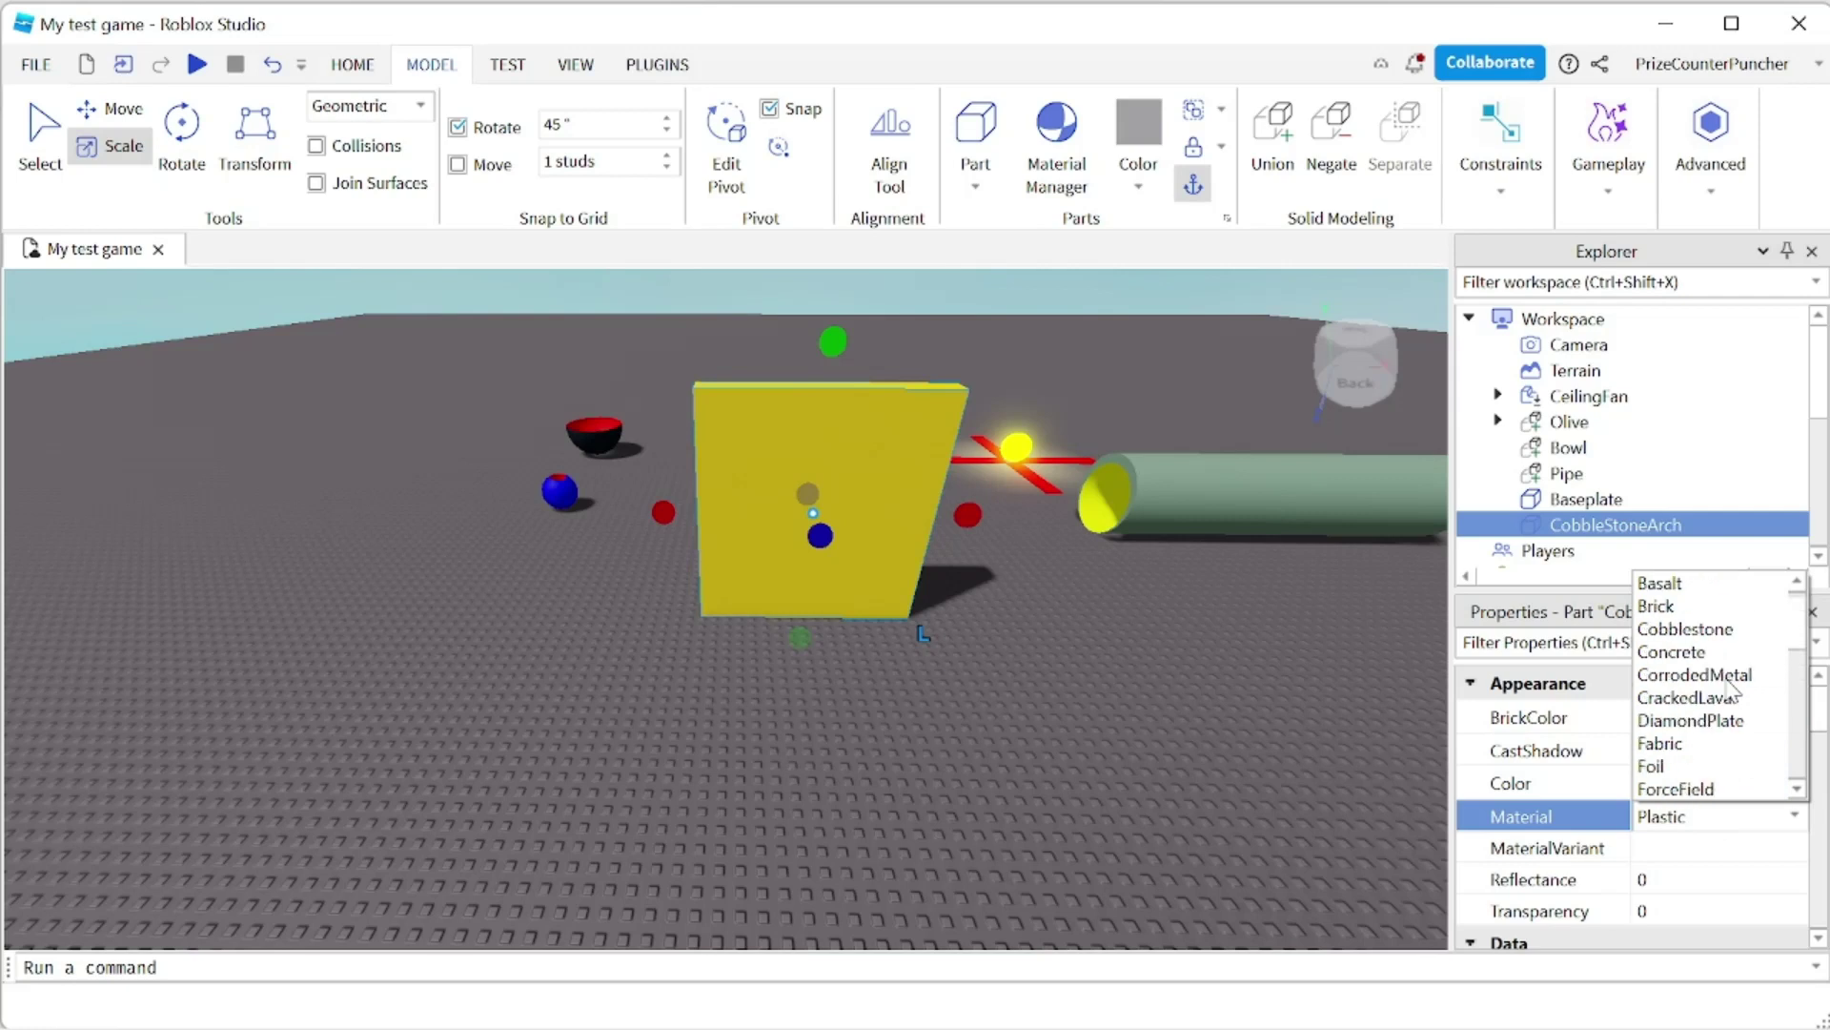
{"action": "left_click", "coordinate": [1707, 629]}
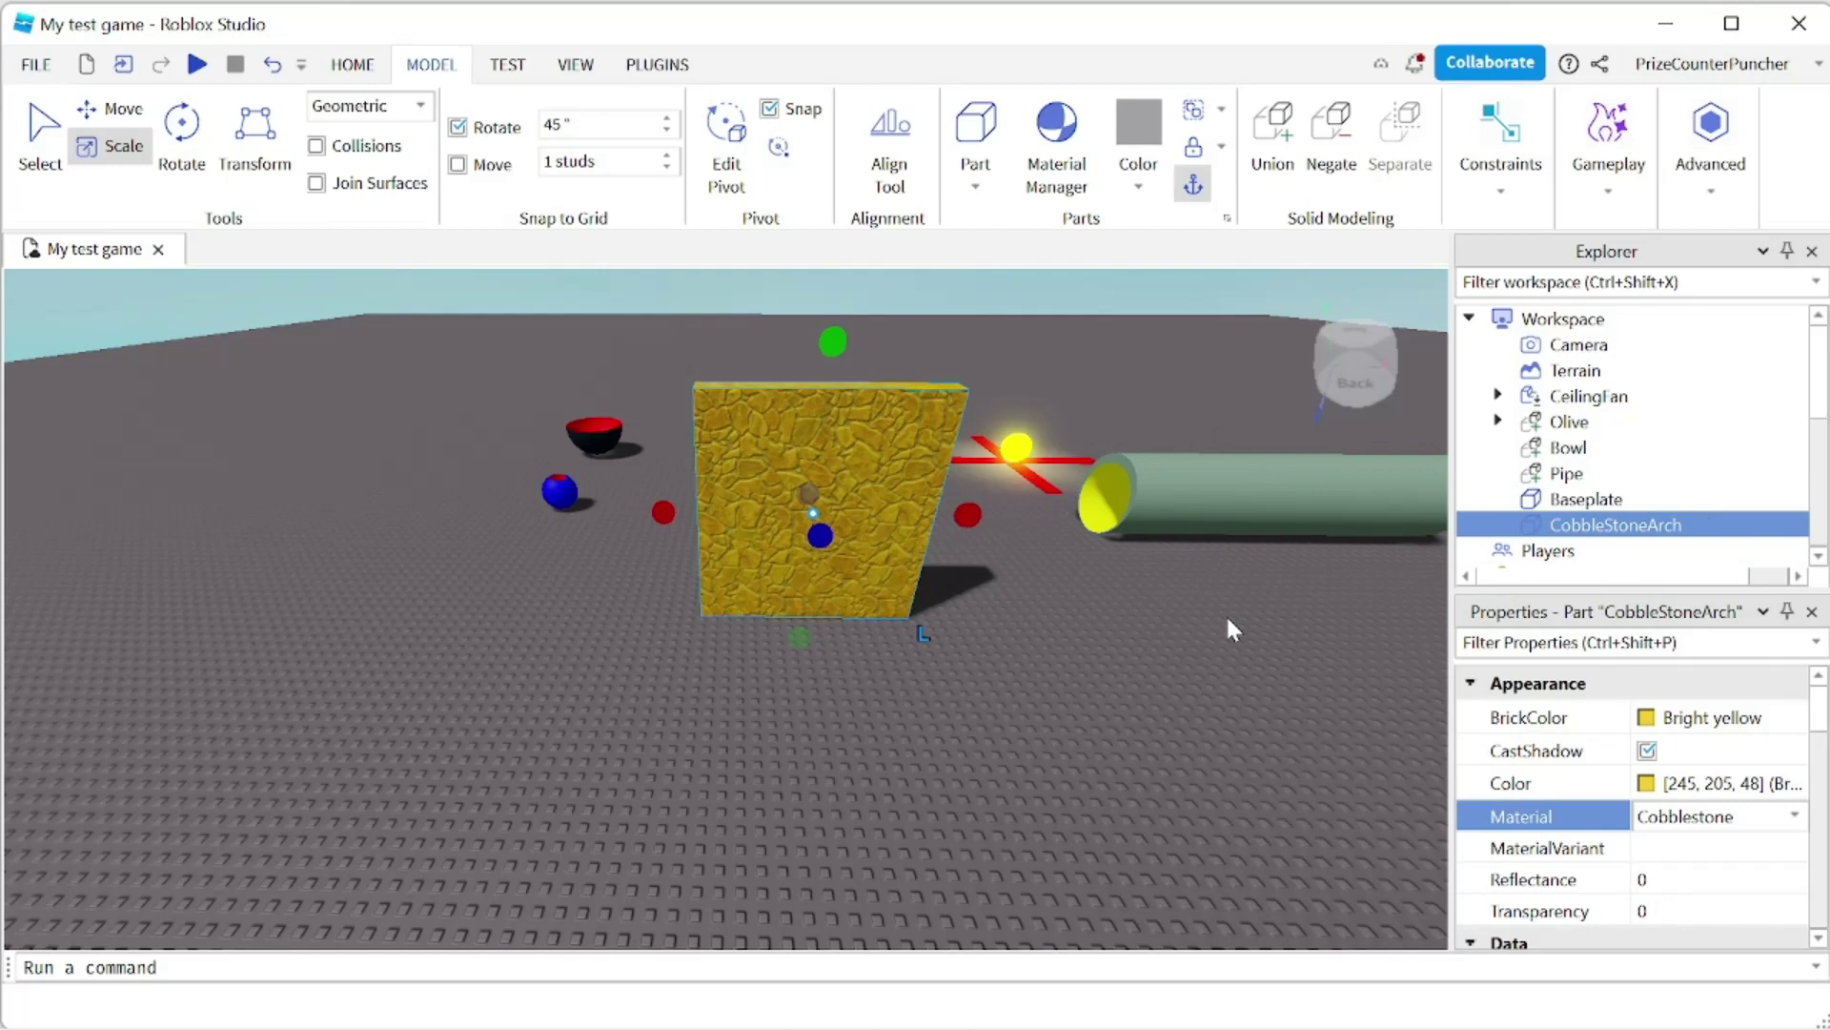
Duplicate CobbleStoneArch in place and rename the copy as CobbleStoneArch2.
{"action": "key", "text": "ctrl+d"}
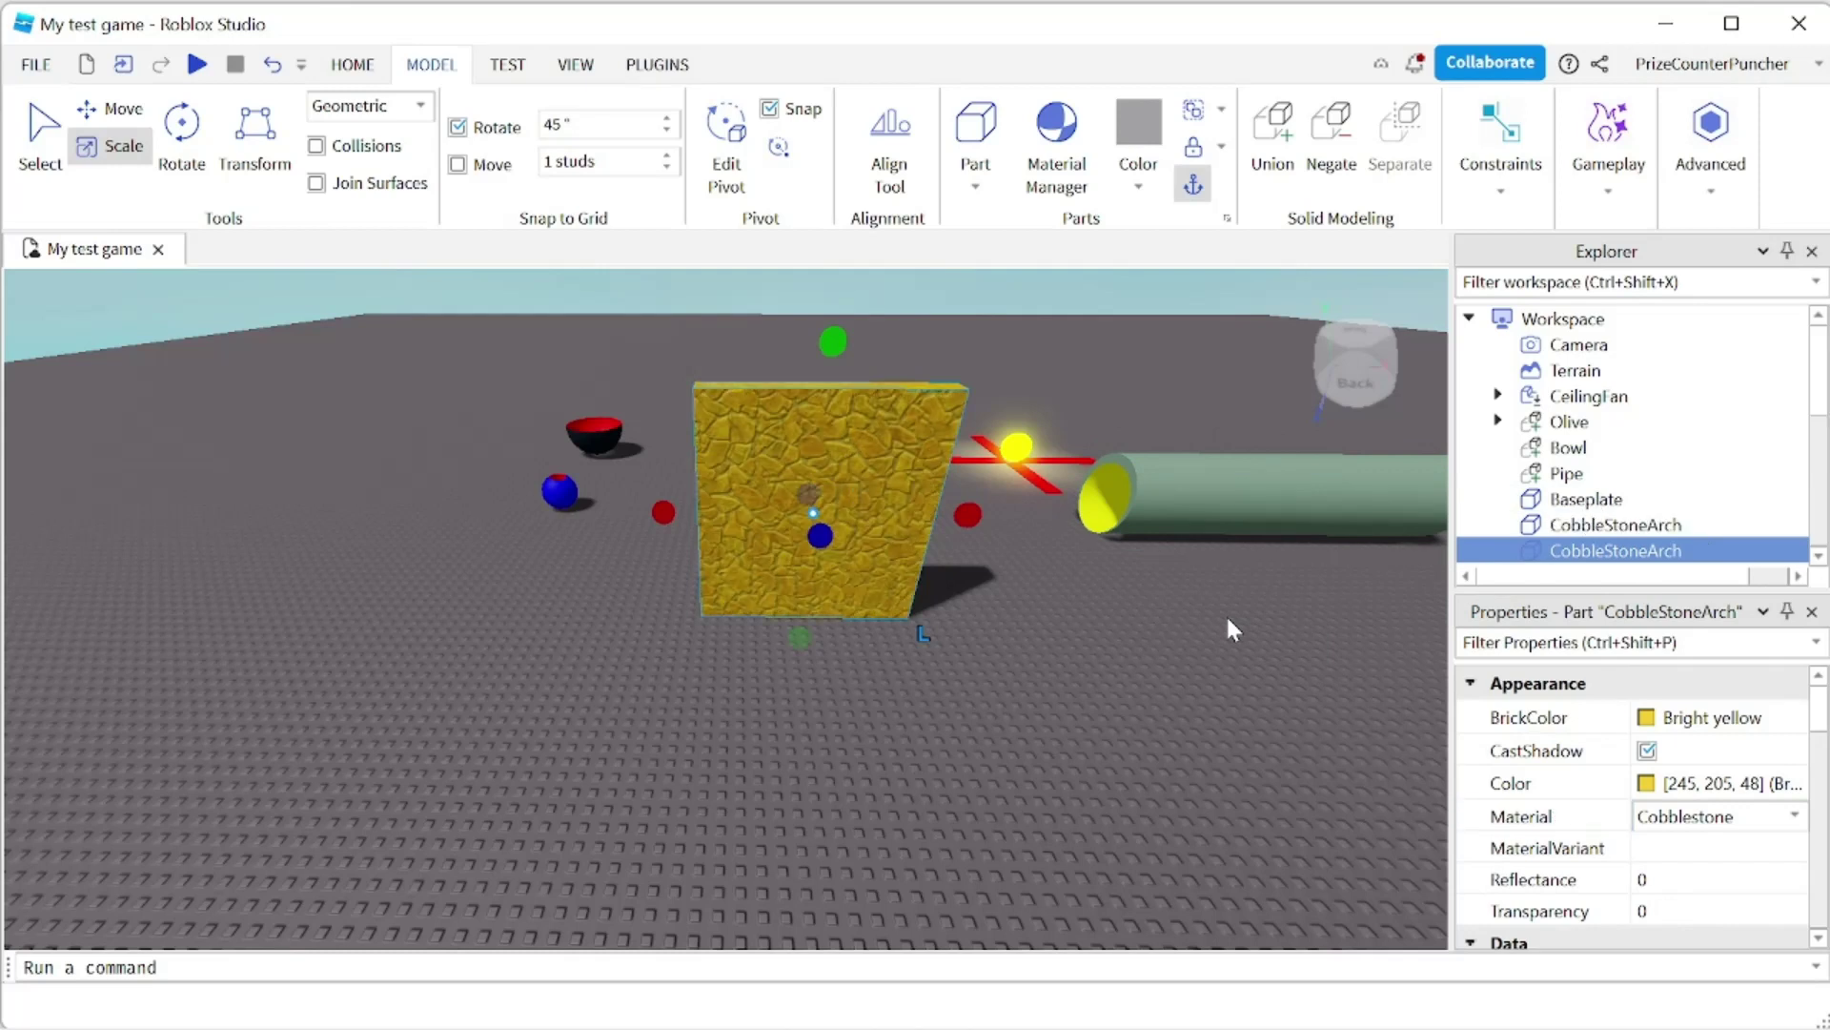
{"action": "double_click", "coordinate": [1670, 552]}
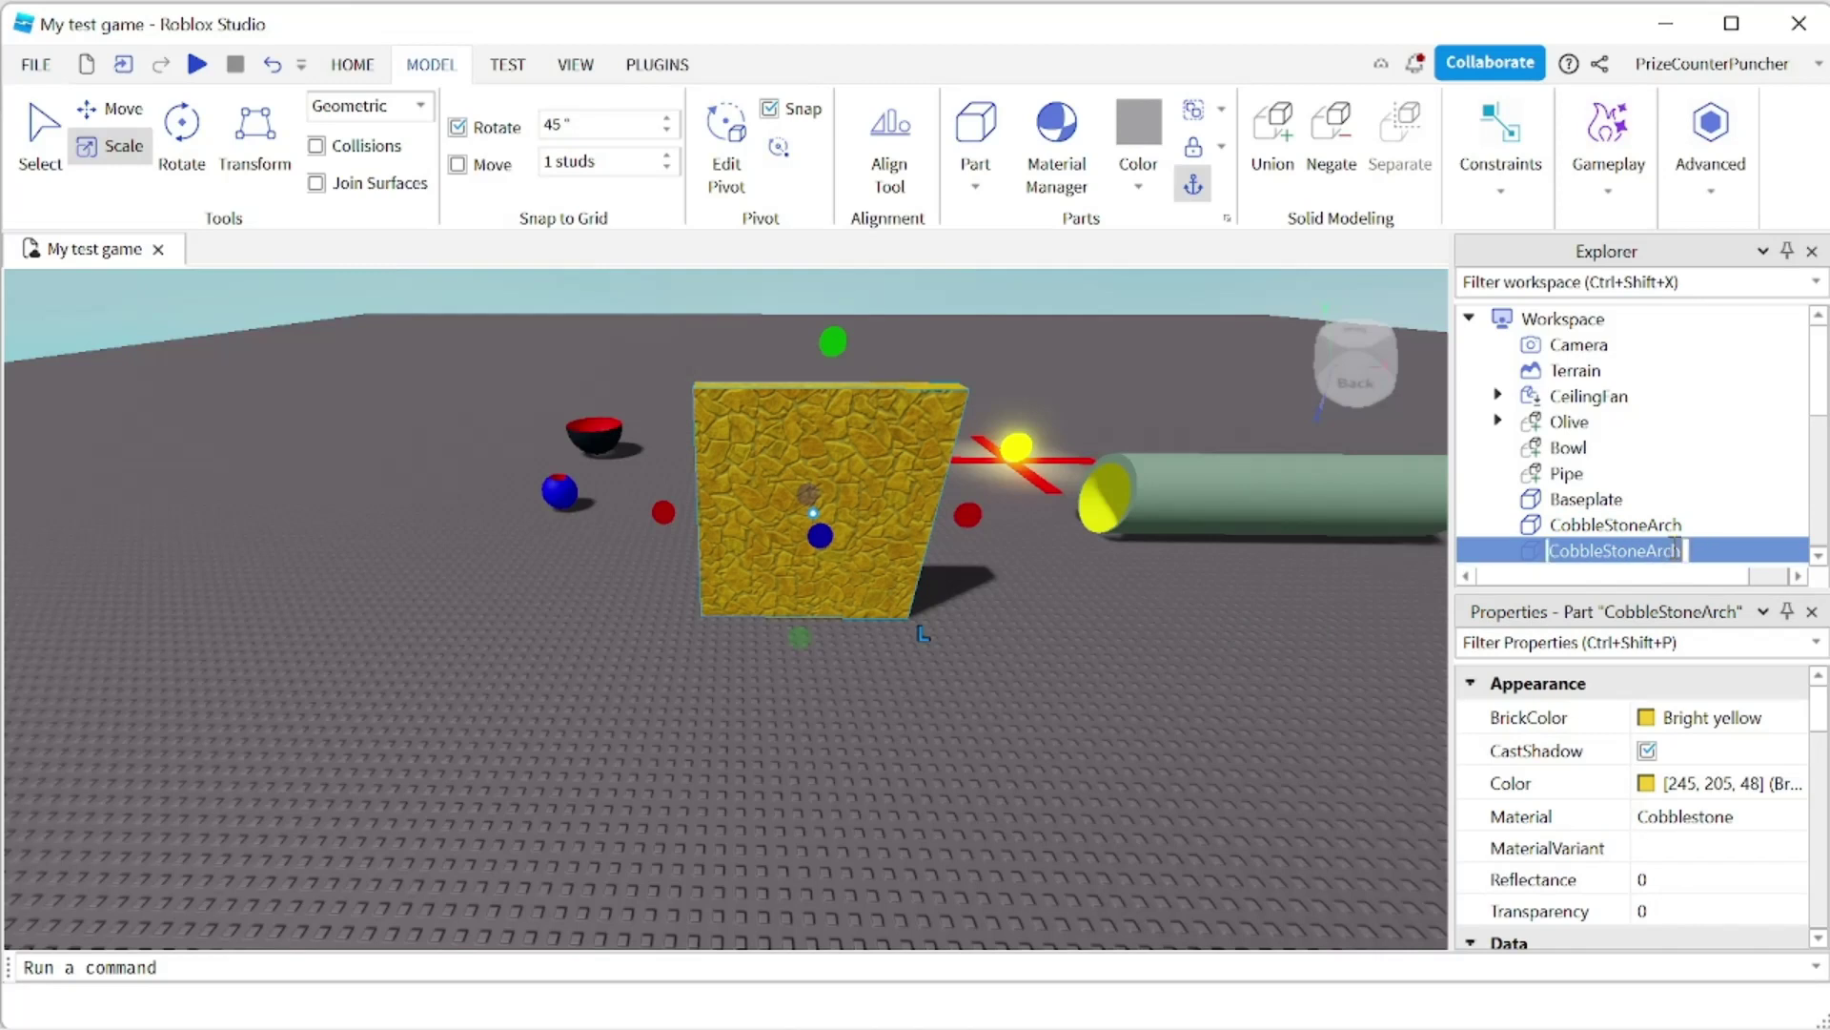
{"action": "left_click", "coordinate": [1681, 553]}
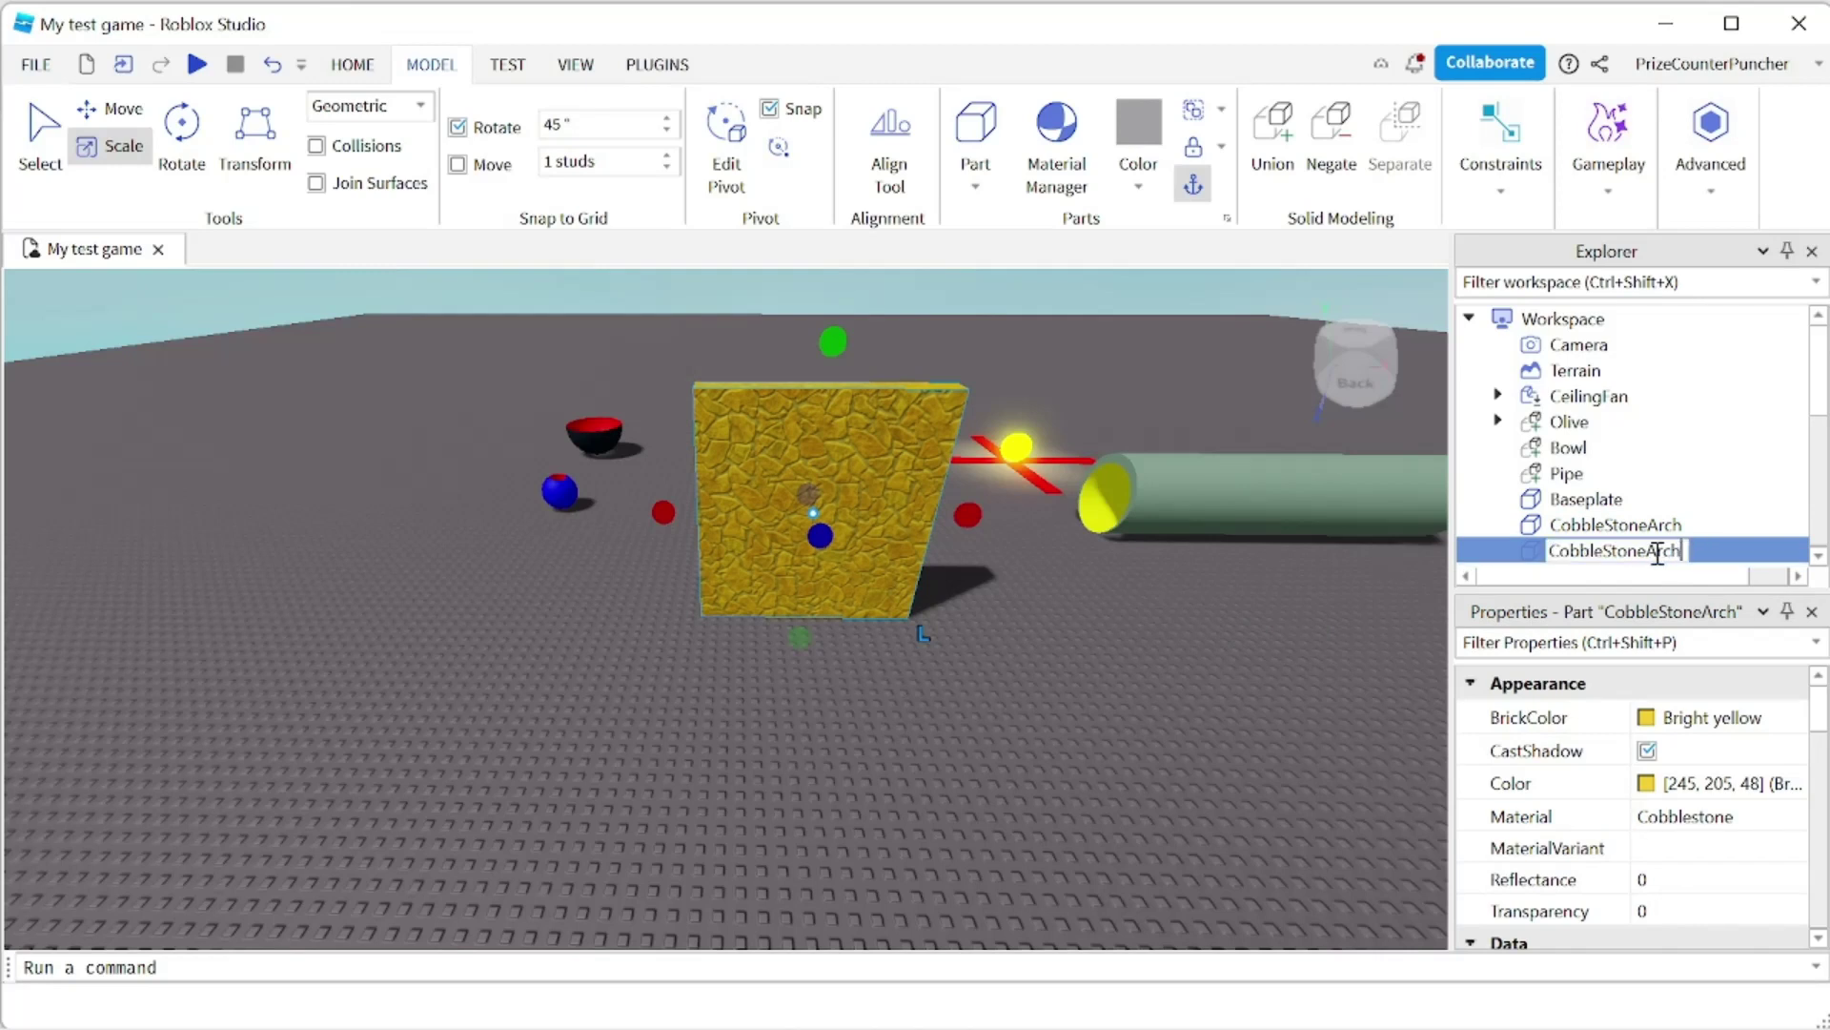
{"action": "type", "text": "2"}
{"action": "key", "text": "Return"}
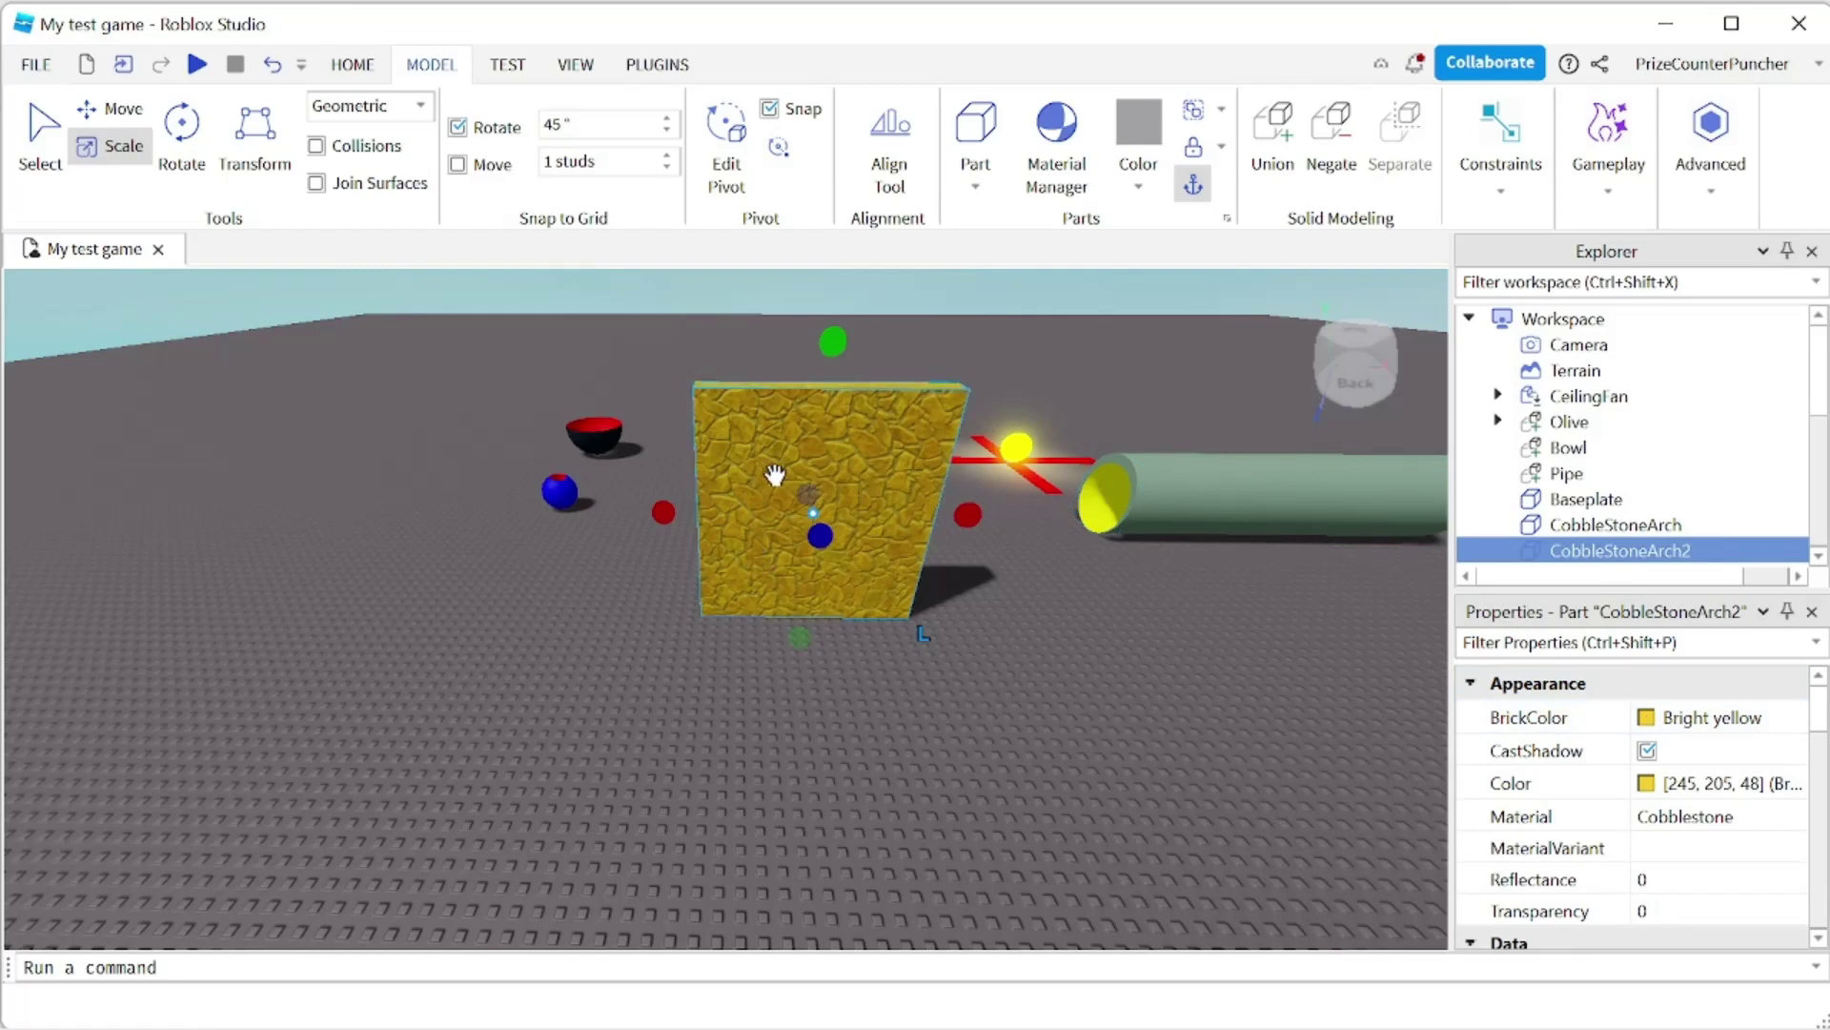
Recolor CobbleStoneArch2 to Cool yellow and shrink it to a centred doorway block about 8.9 studs wide and 9.3 studs high at the wall's base.
{"action": "left_click", "coordinate": [1657, 727]}
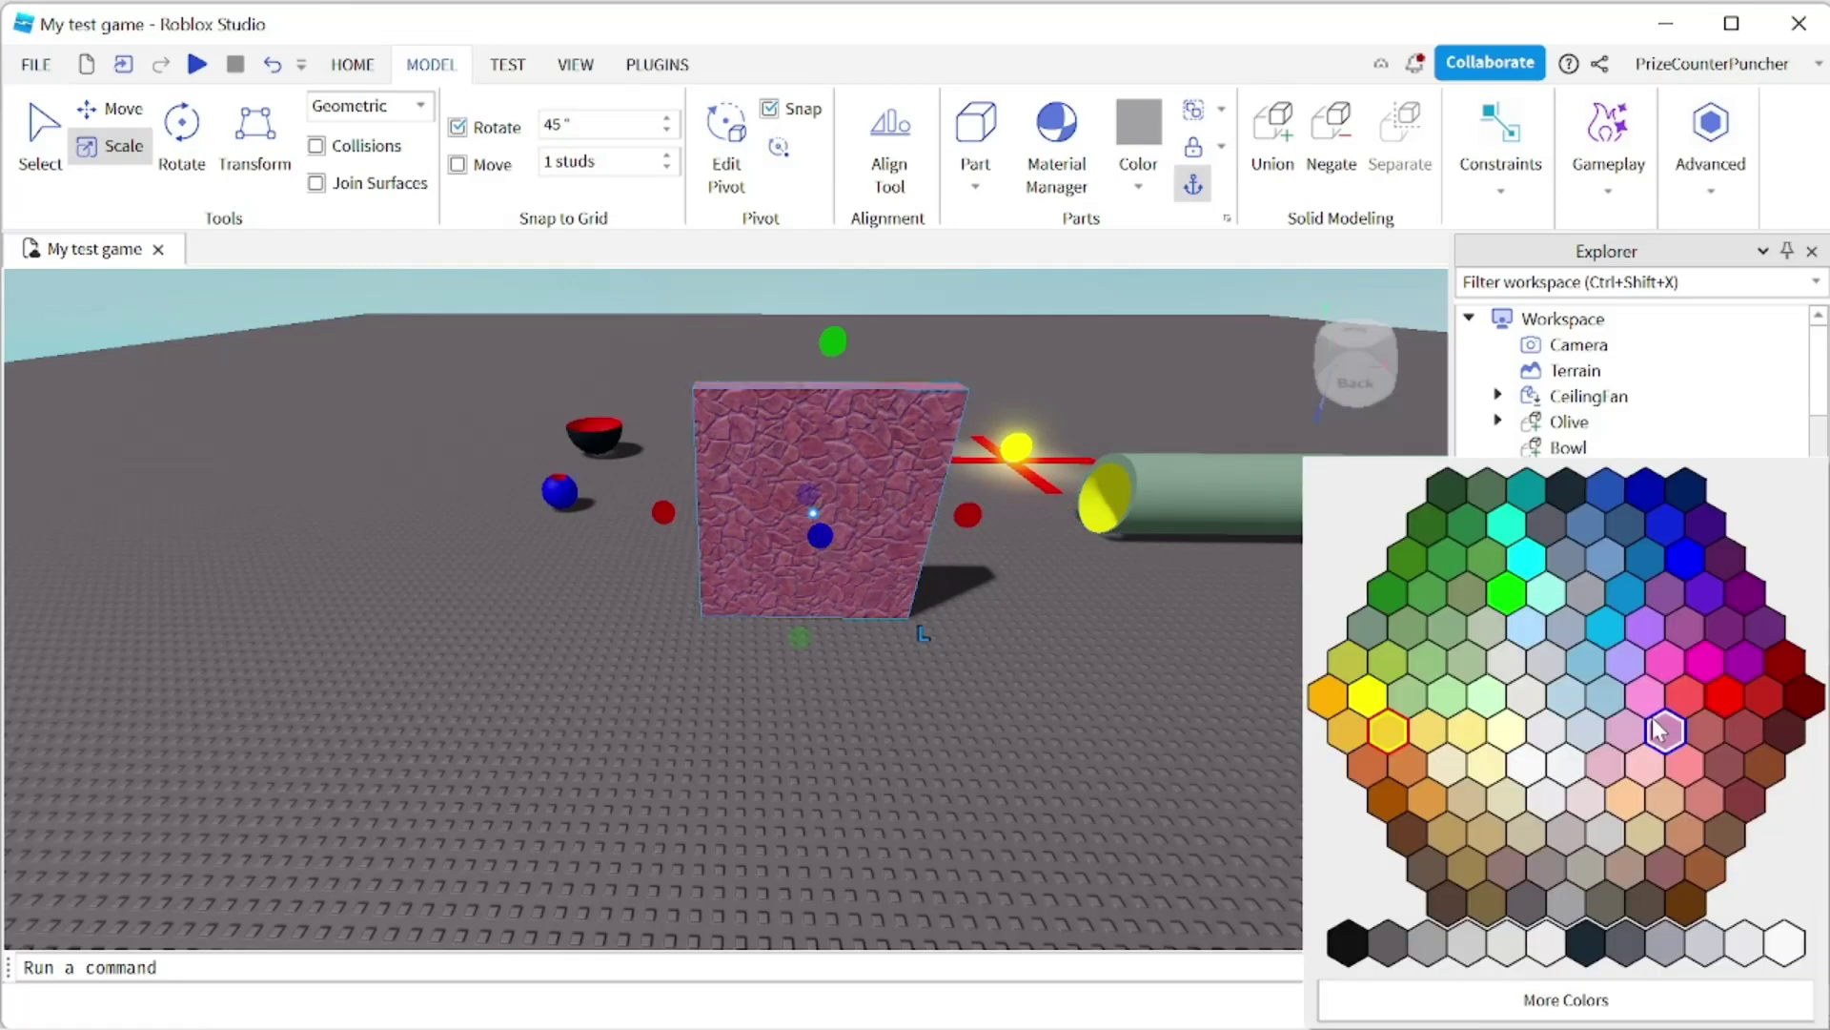
{"action": "left_click", "coordinate": [1468, 731]}
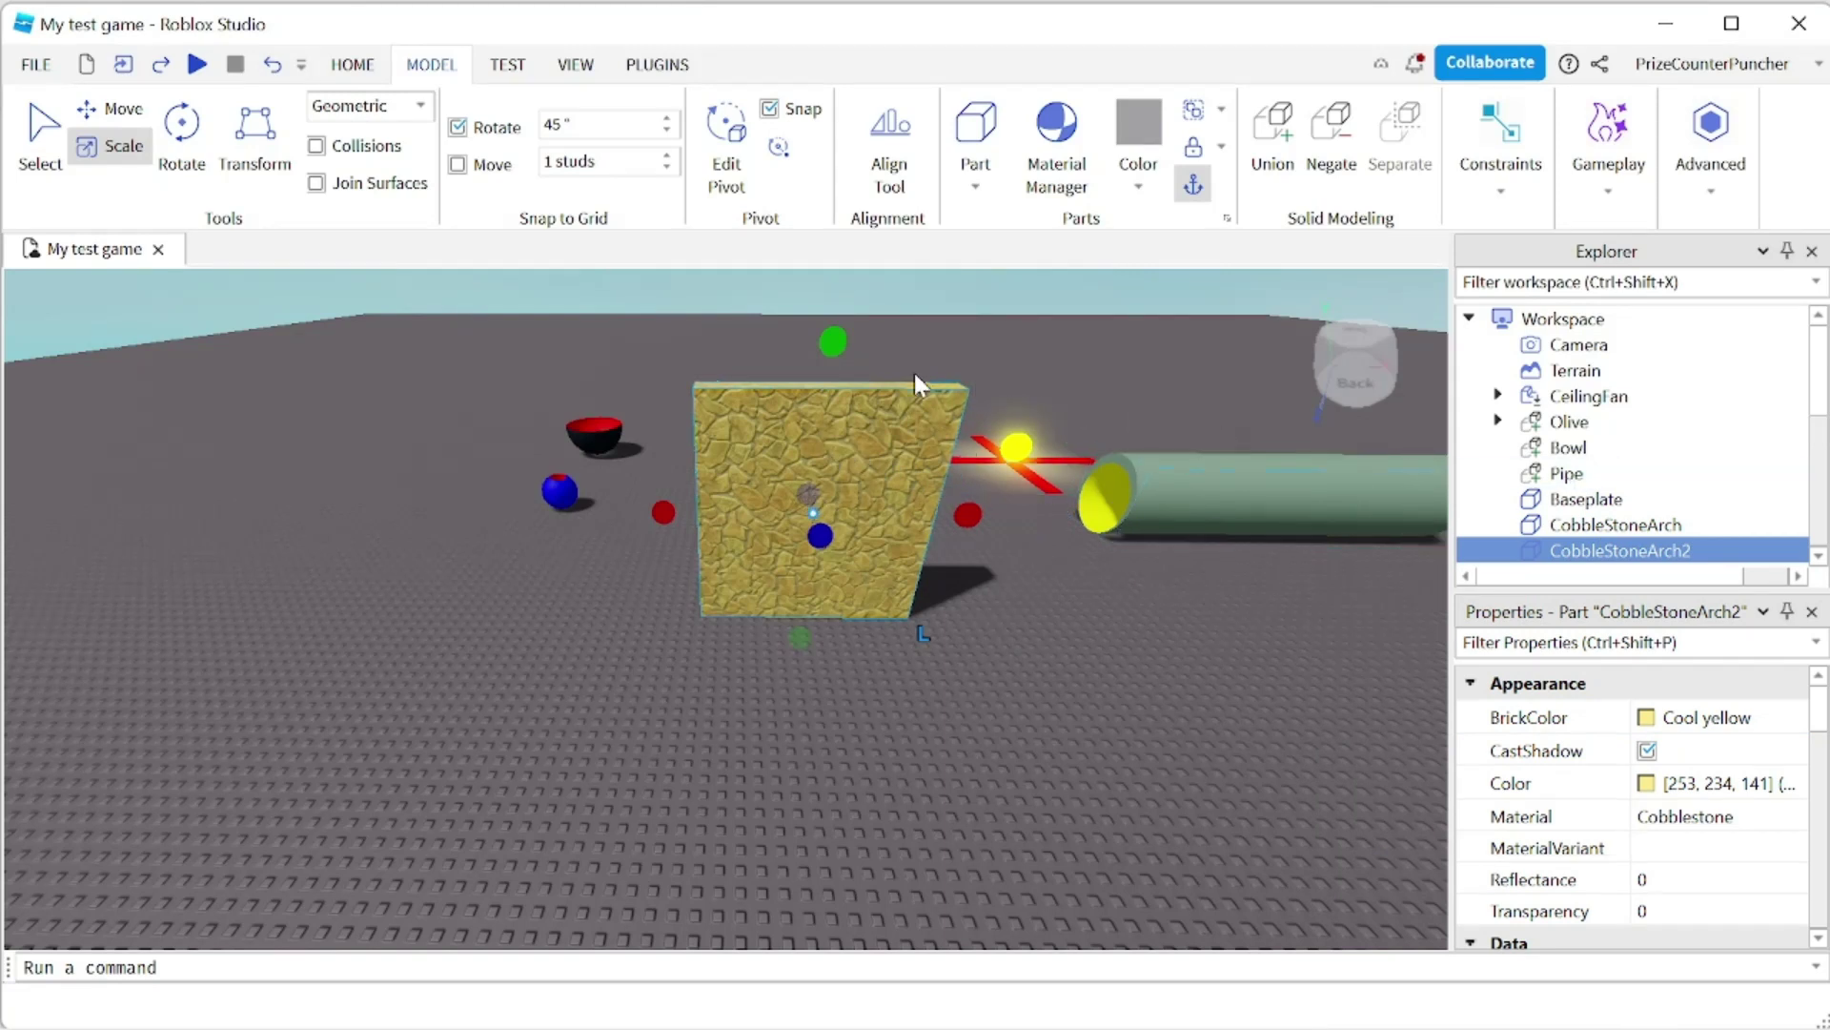
{"action": "left_click_drag", "start_coordinate": [835, 341], "coordinate": [825, 471]}
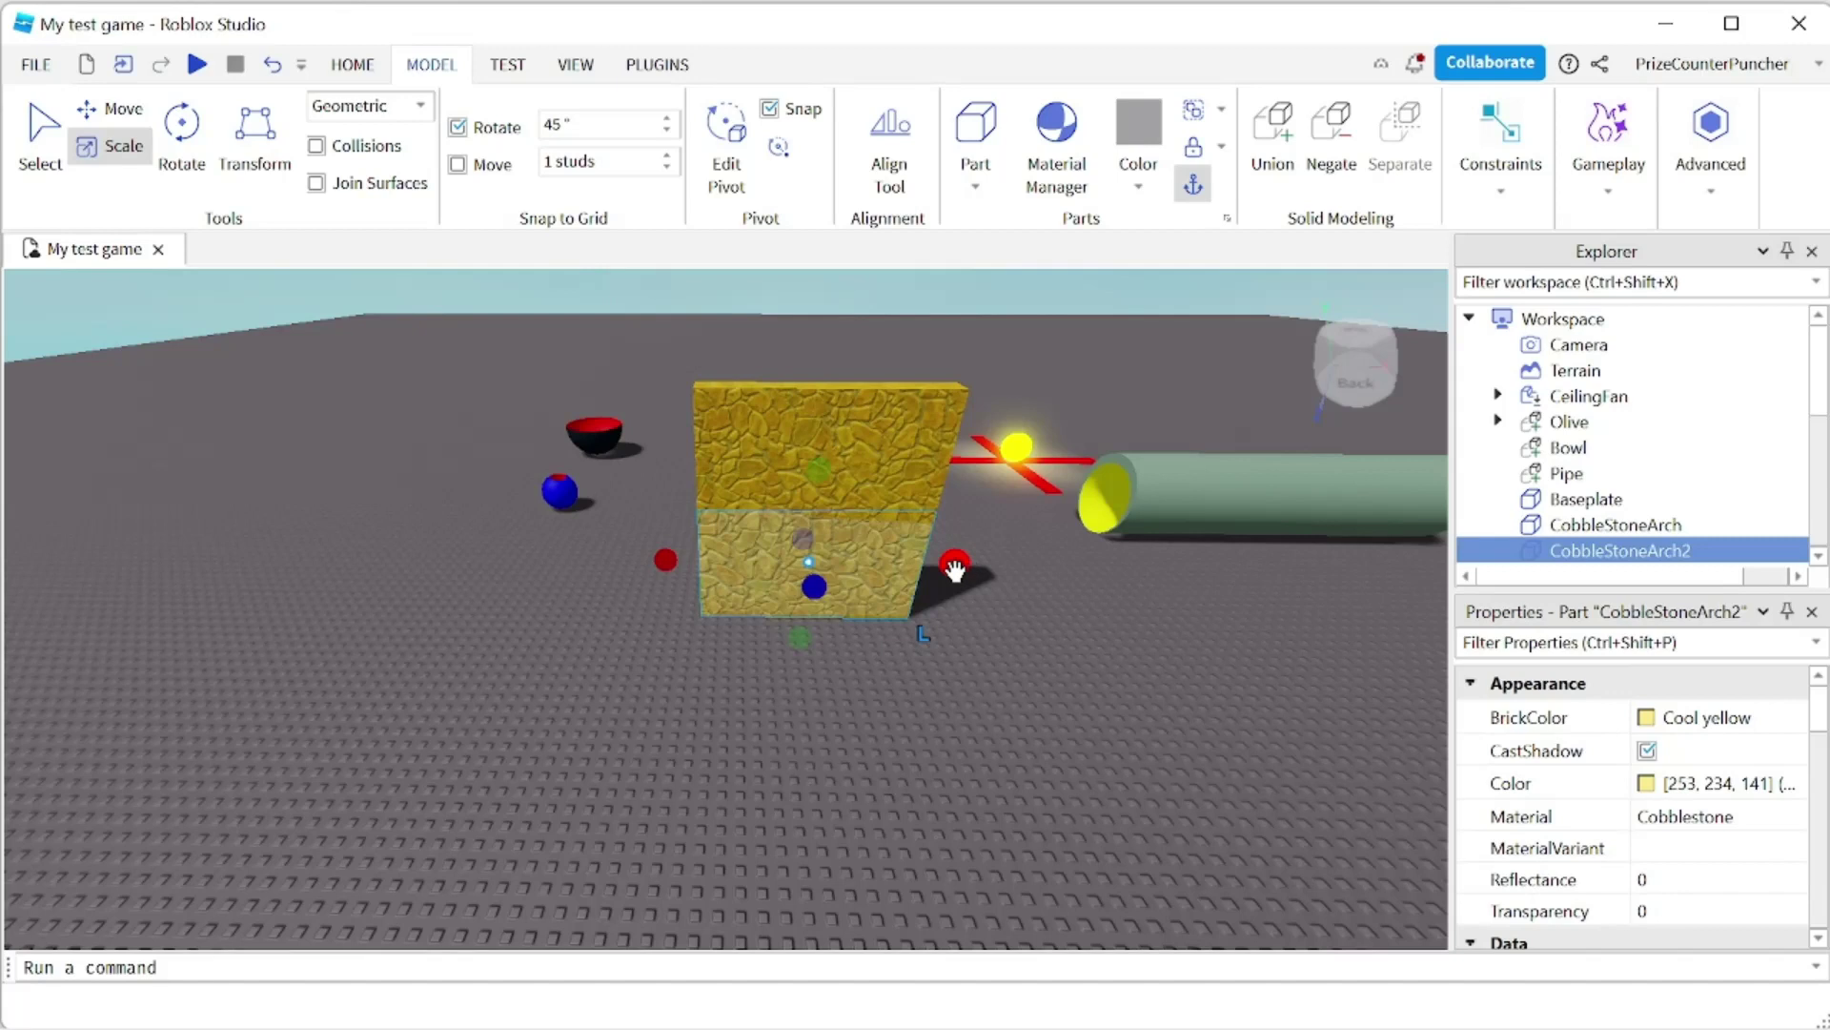
{"action": "left_click_drag", "start_coordinate": [954, 569], "coordinate": [902, 572]}
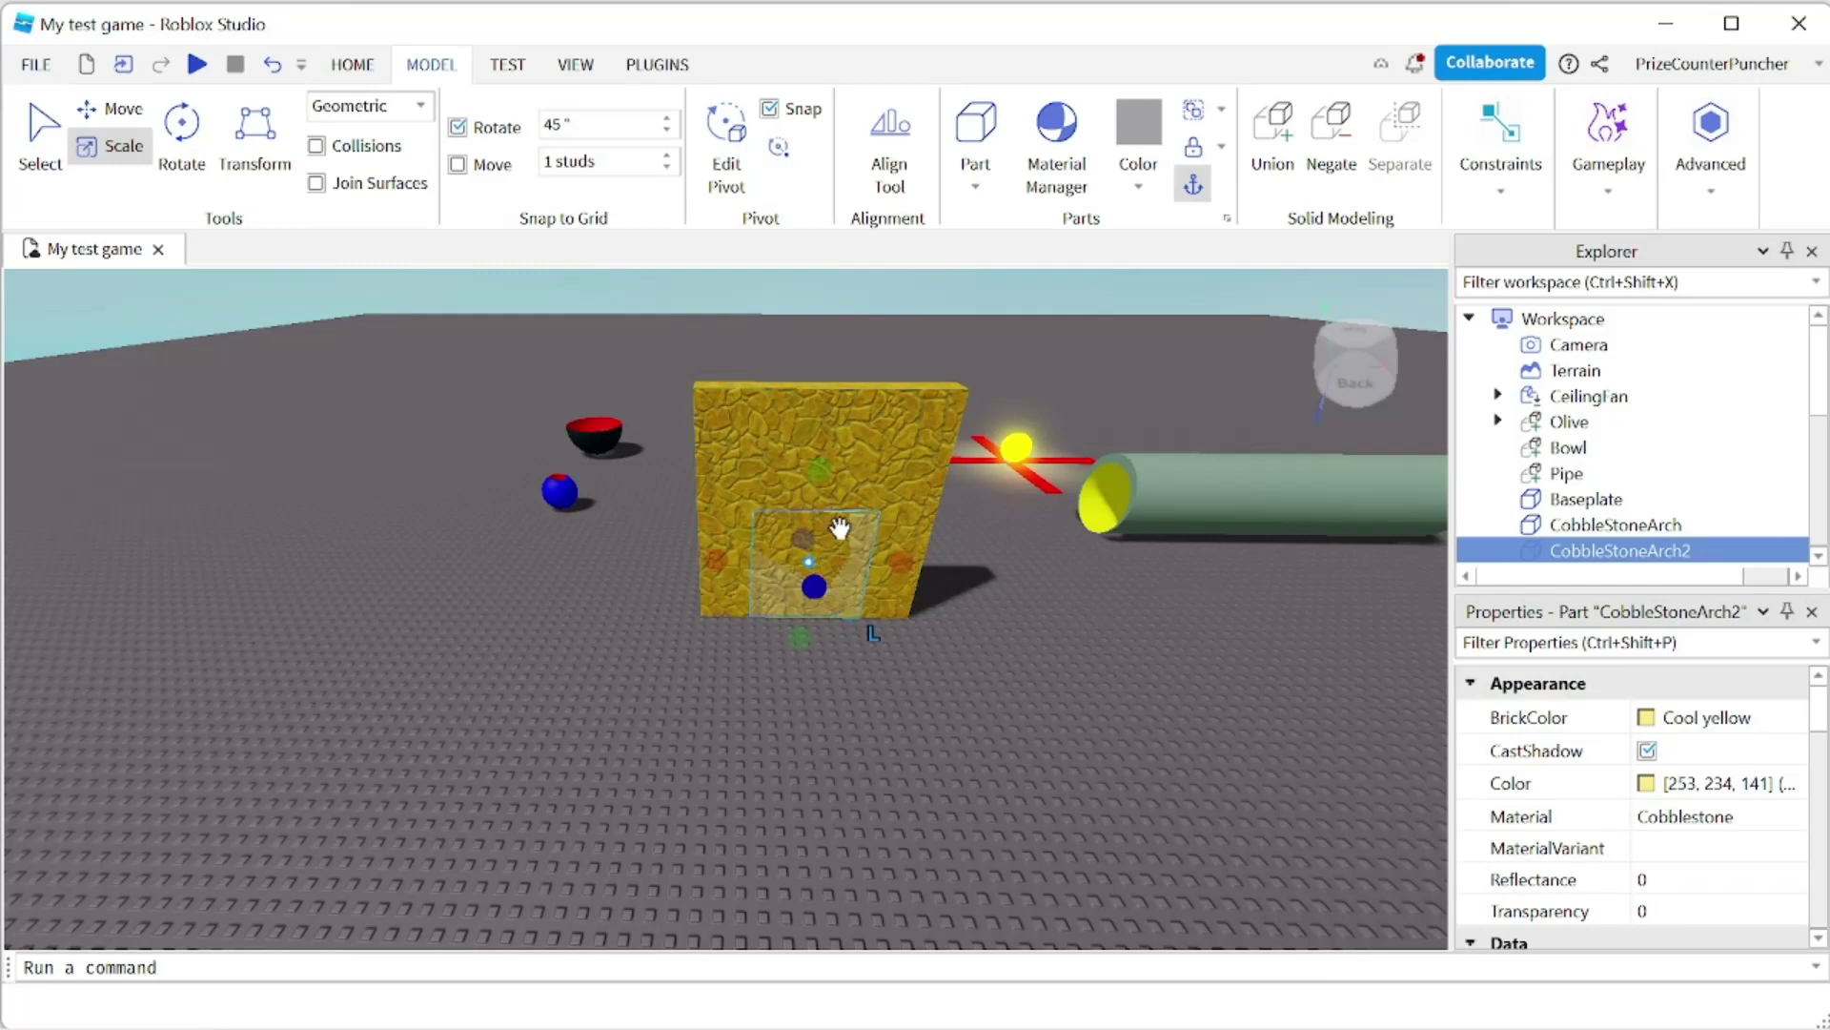
Duplicate the doorway block CobbleStoneArch2 and rename the copy as CobbleStoneArch3.
{"action": "mouse_move", "coordinate": [1651, 556]}
{"action": "key", "text": "ctrl+d"}
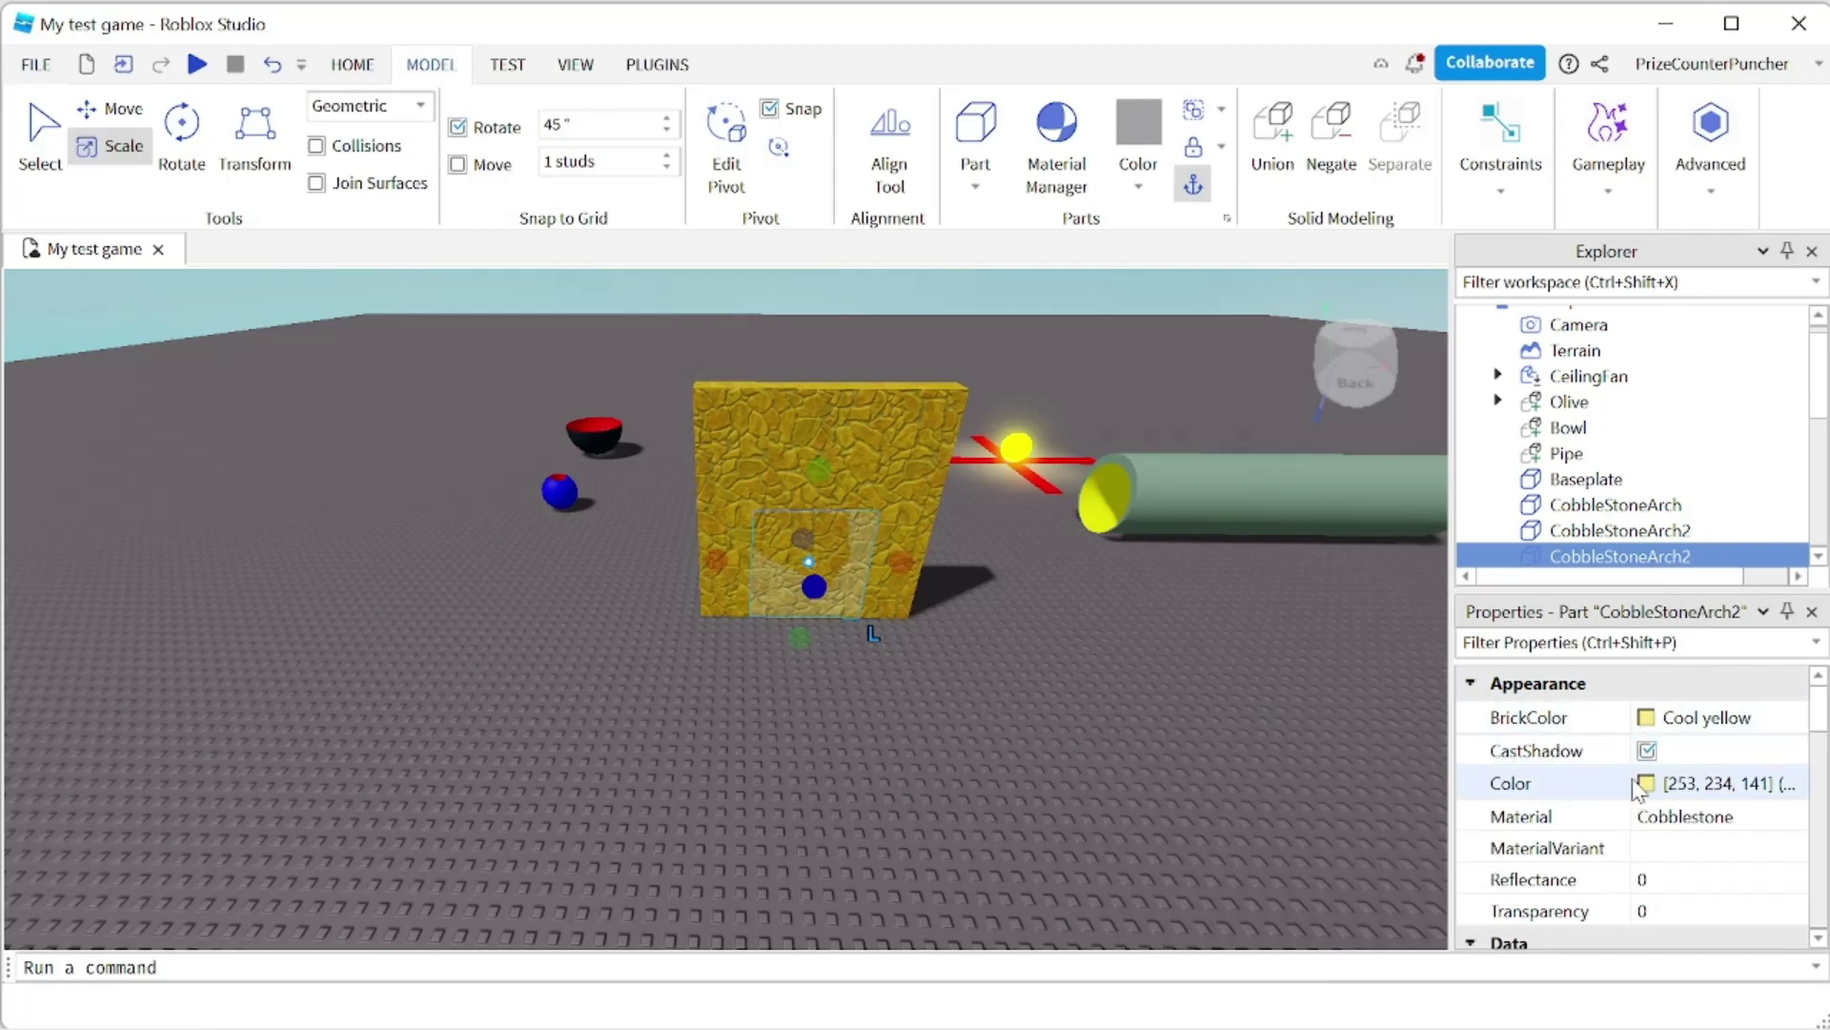
{"action": "double_click", "coordinate": [1685, 562]}
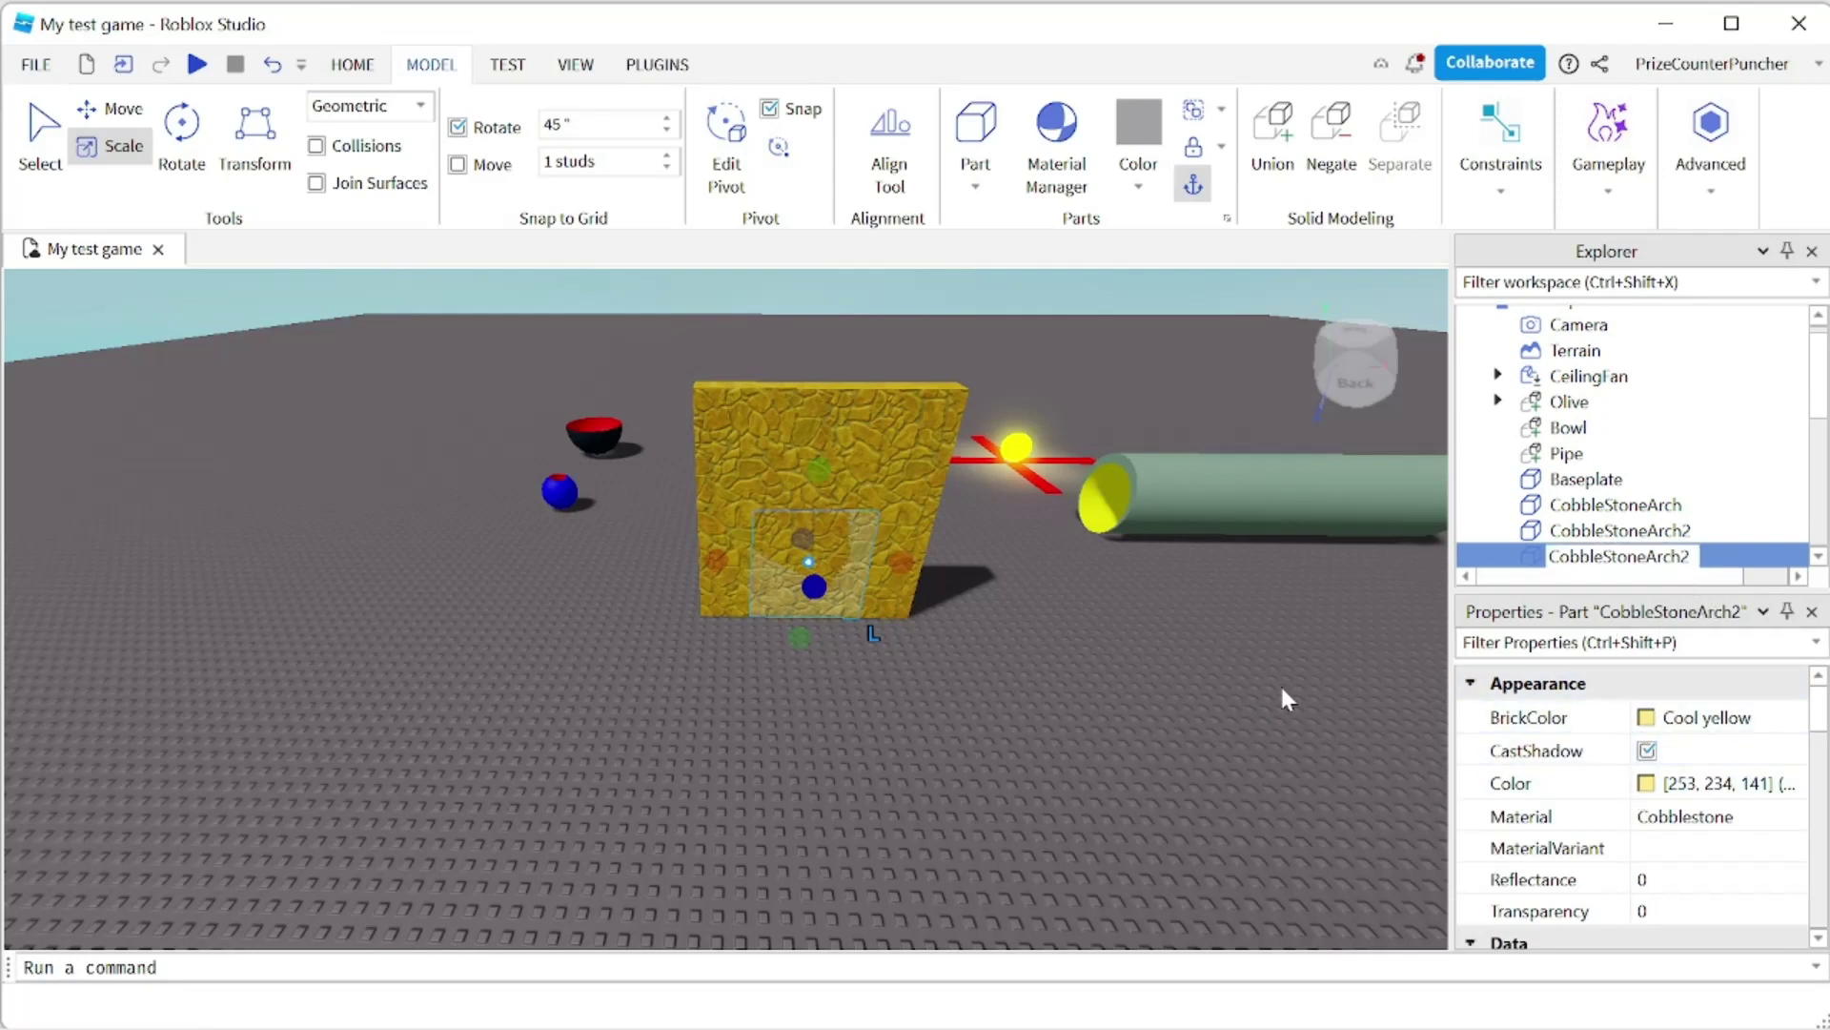
{"action": "key", "text": "BackSpace"}
{"action": "type", "text": "3"}
{"action": "key", "text": "Return"}
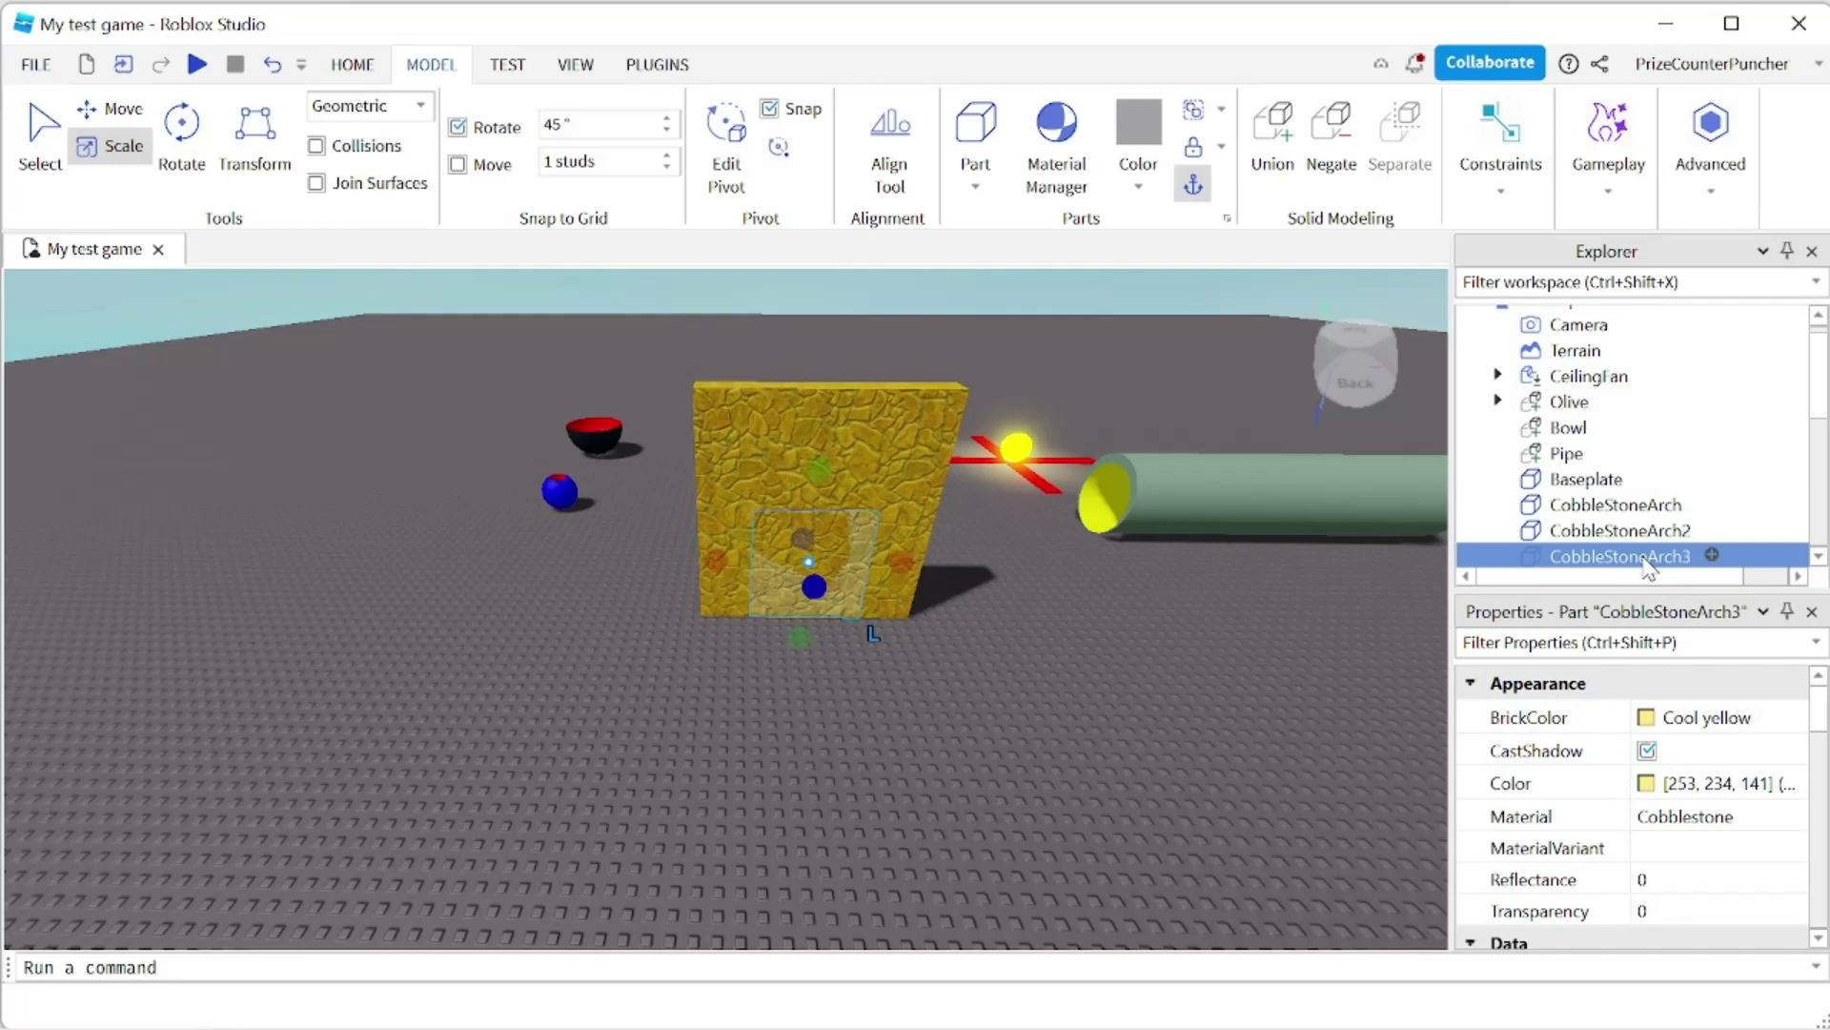
Change the shape of CobbleStoneArch3 from a block to Ball.
{"action": "scroll", "coordinate": [1611, 765], "scroll_direction": "down", "scroll_amount": 3}
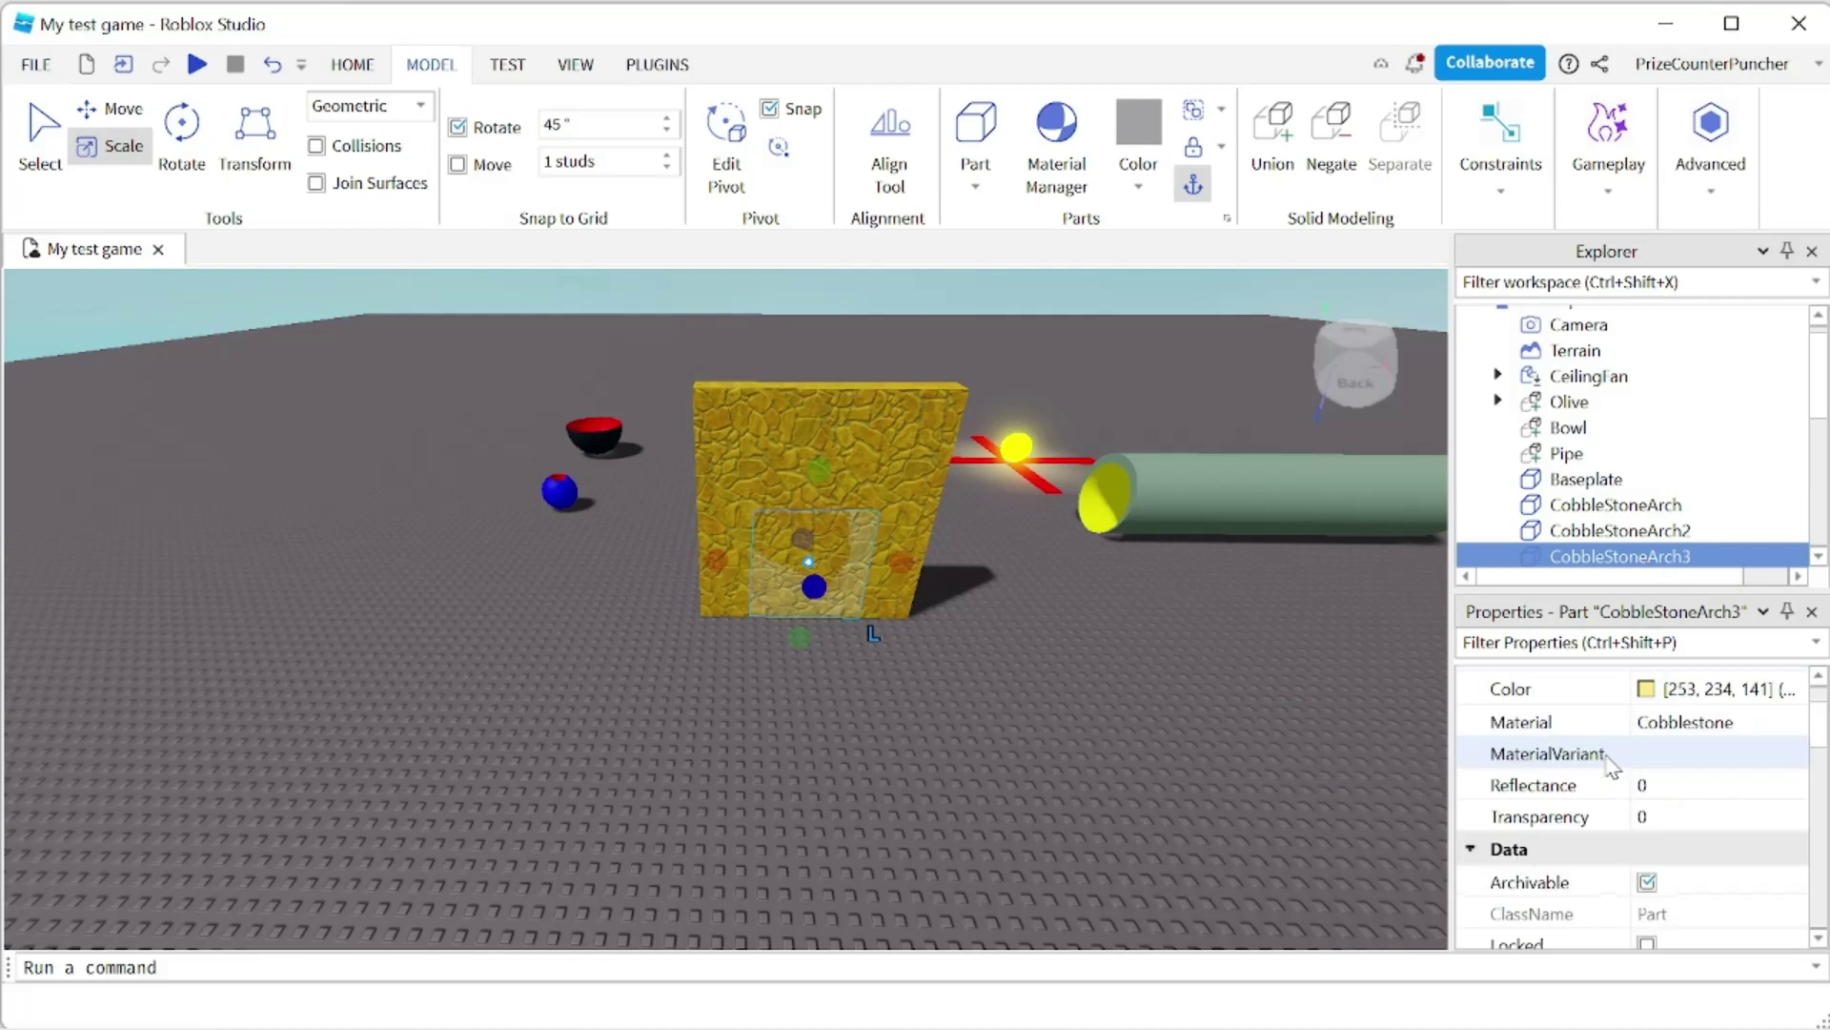
{"action": "scroll", "coordinate": [1611, 766], "scroll_direction": "down", "scroll_amount": 2}
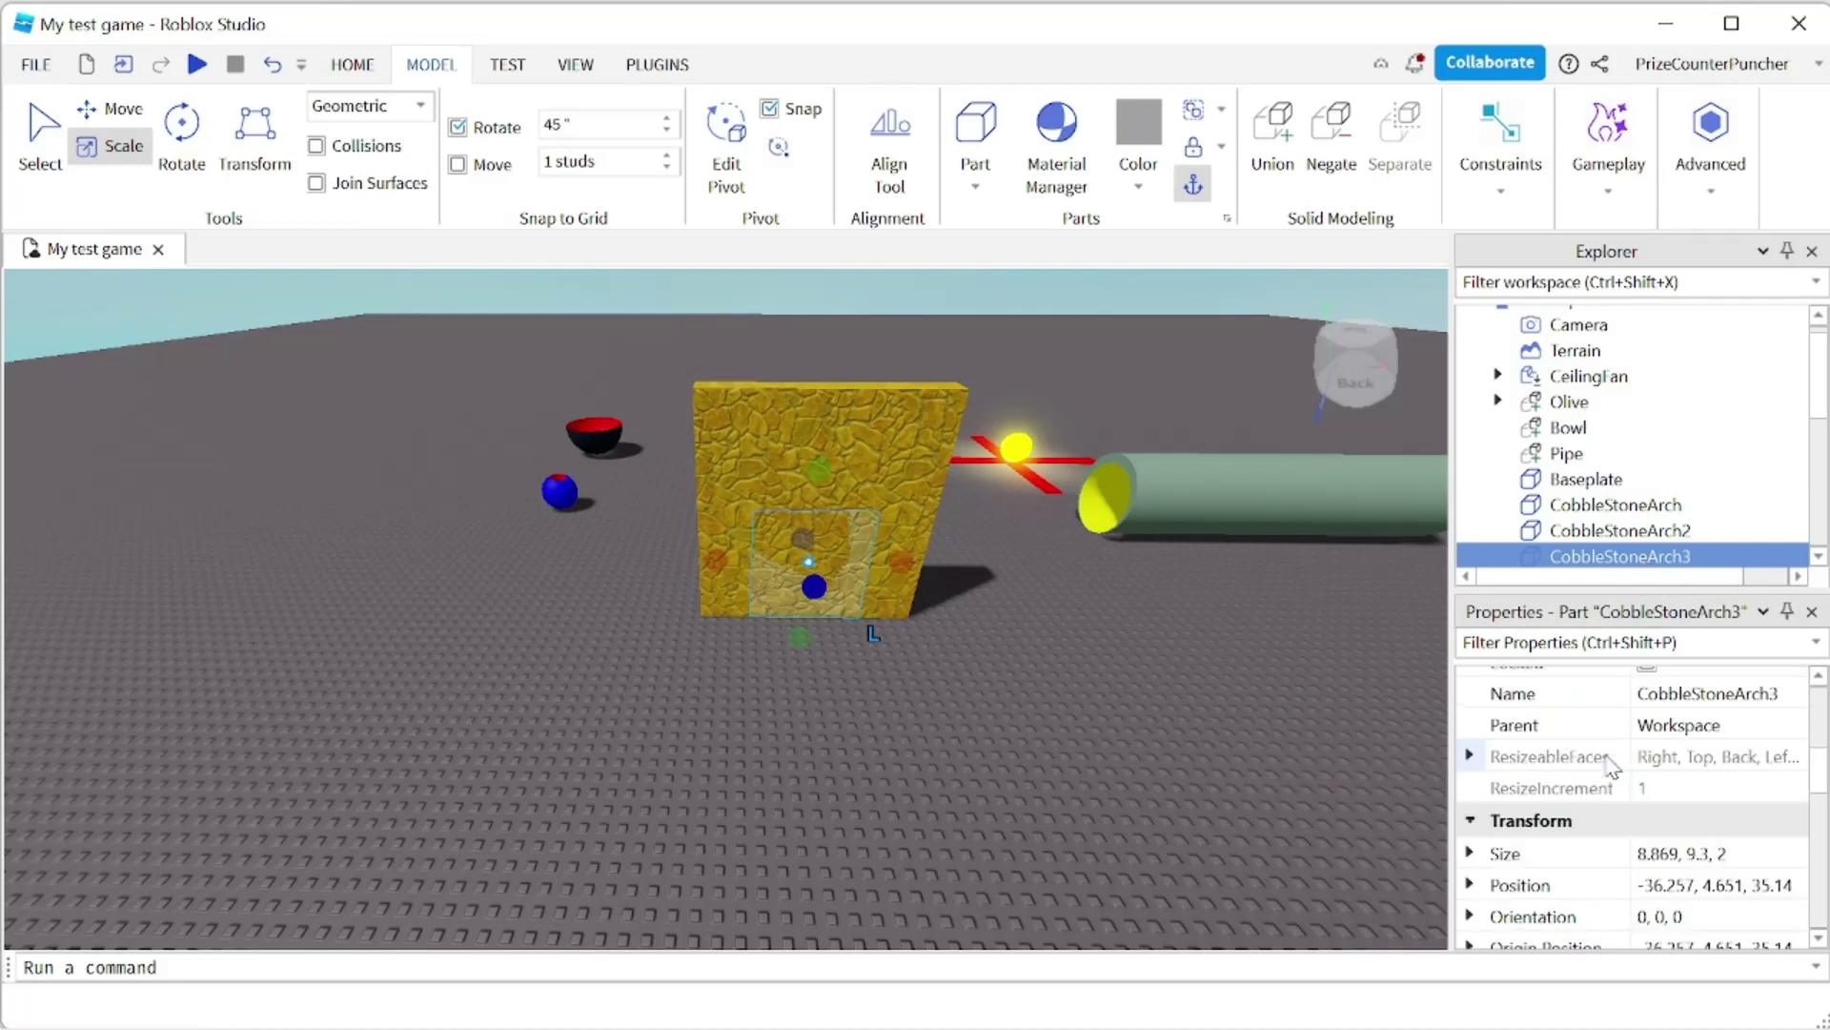
{"action": "scroll", "coordinate": [1611, 765], "scroll_direction": "down", "scroll_amount": 4}
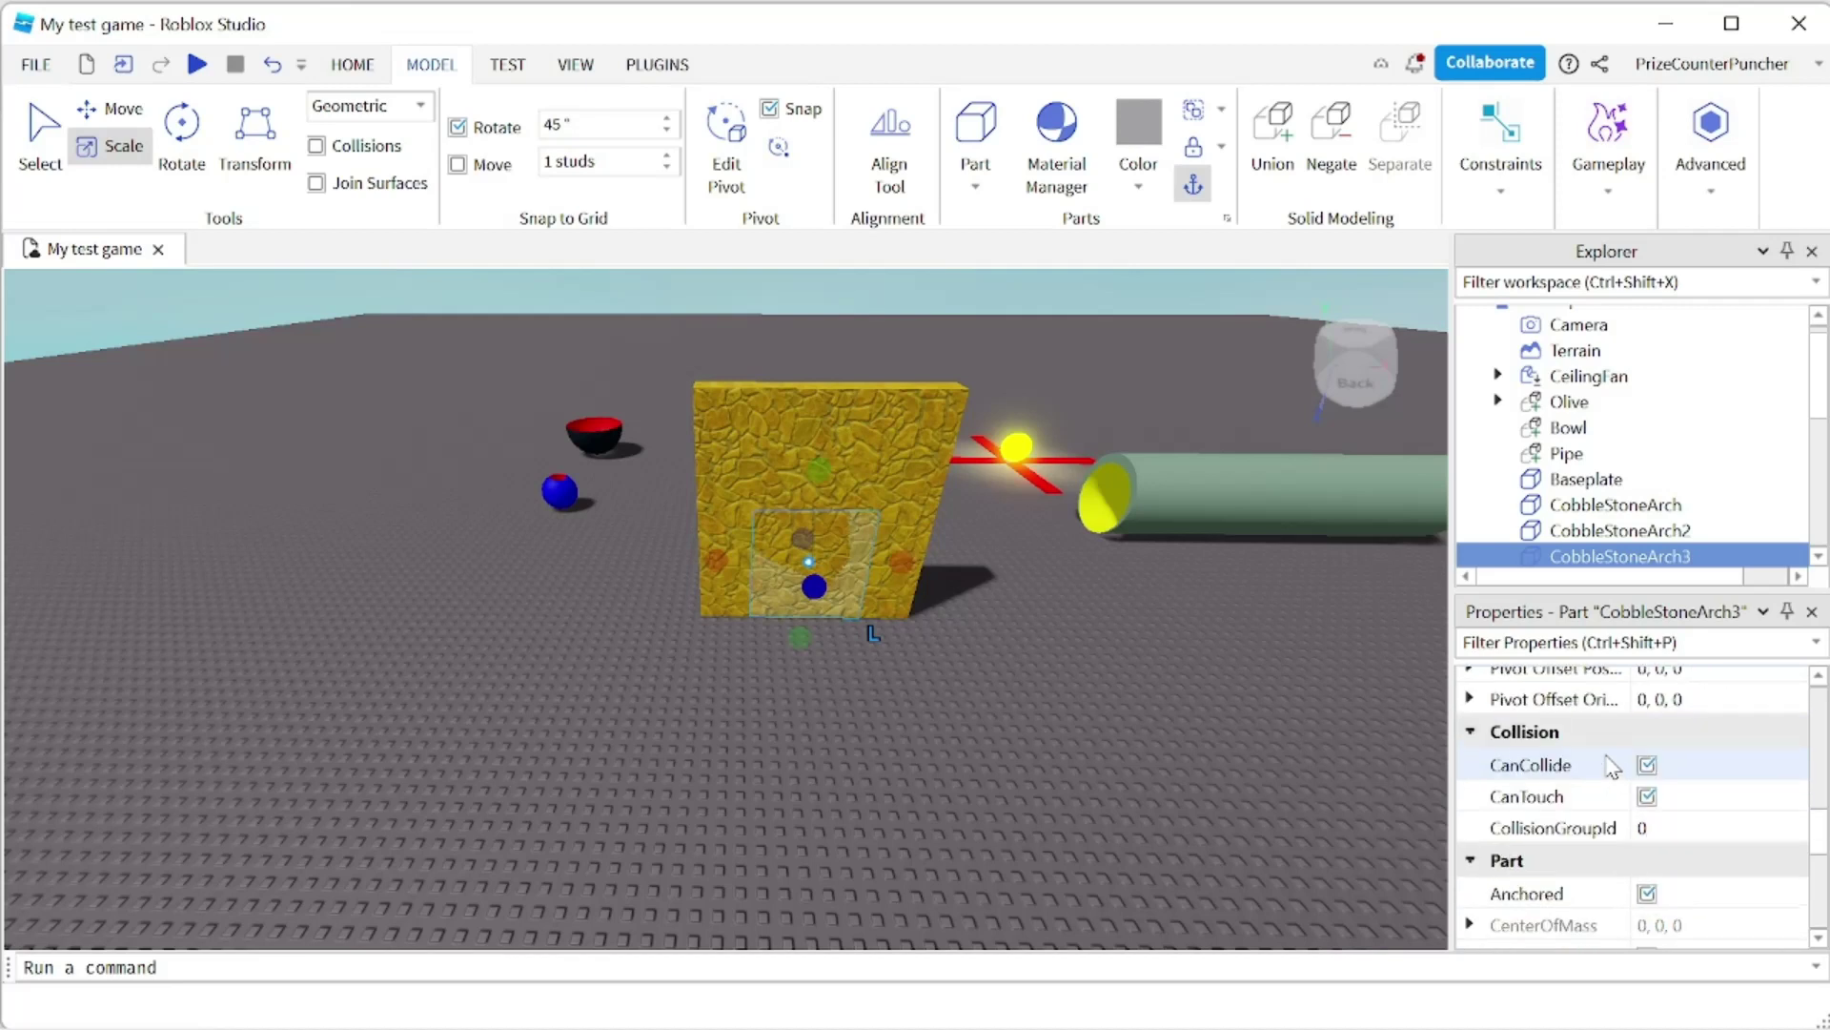
{"action": "scroll", "coordinate": [1611, 765], "scroll_direction": "down", "scroll_amount": 3}
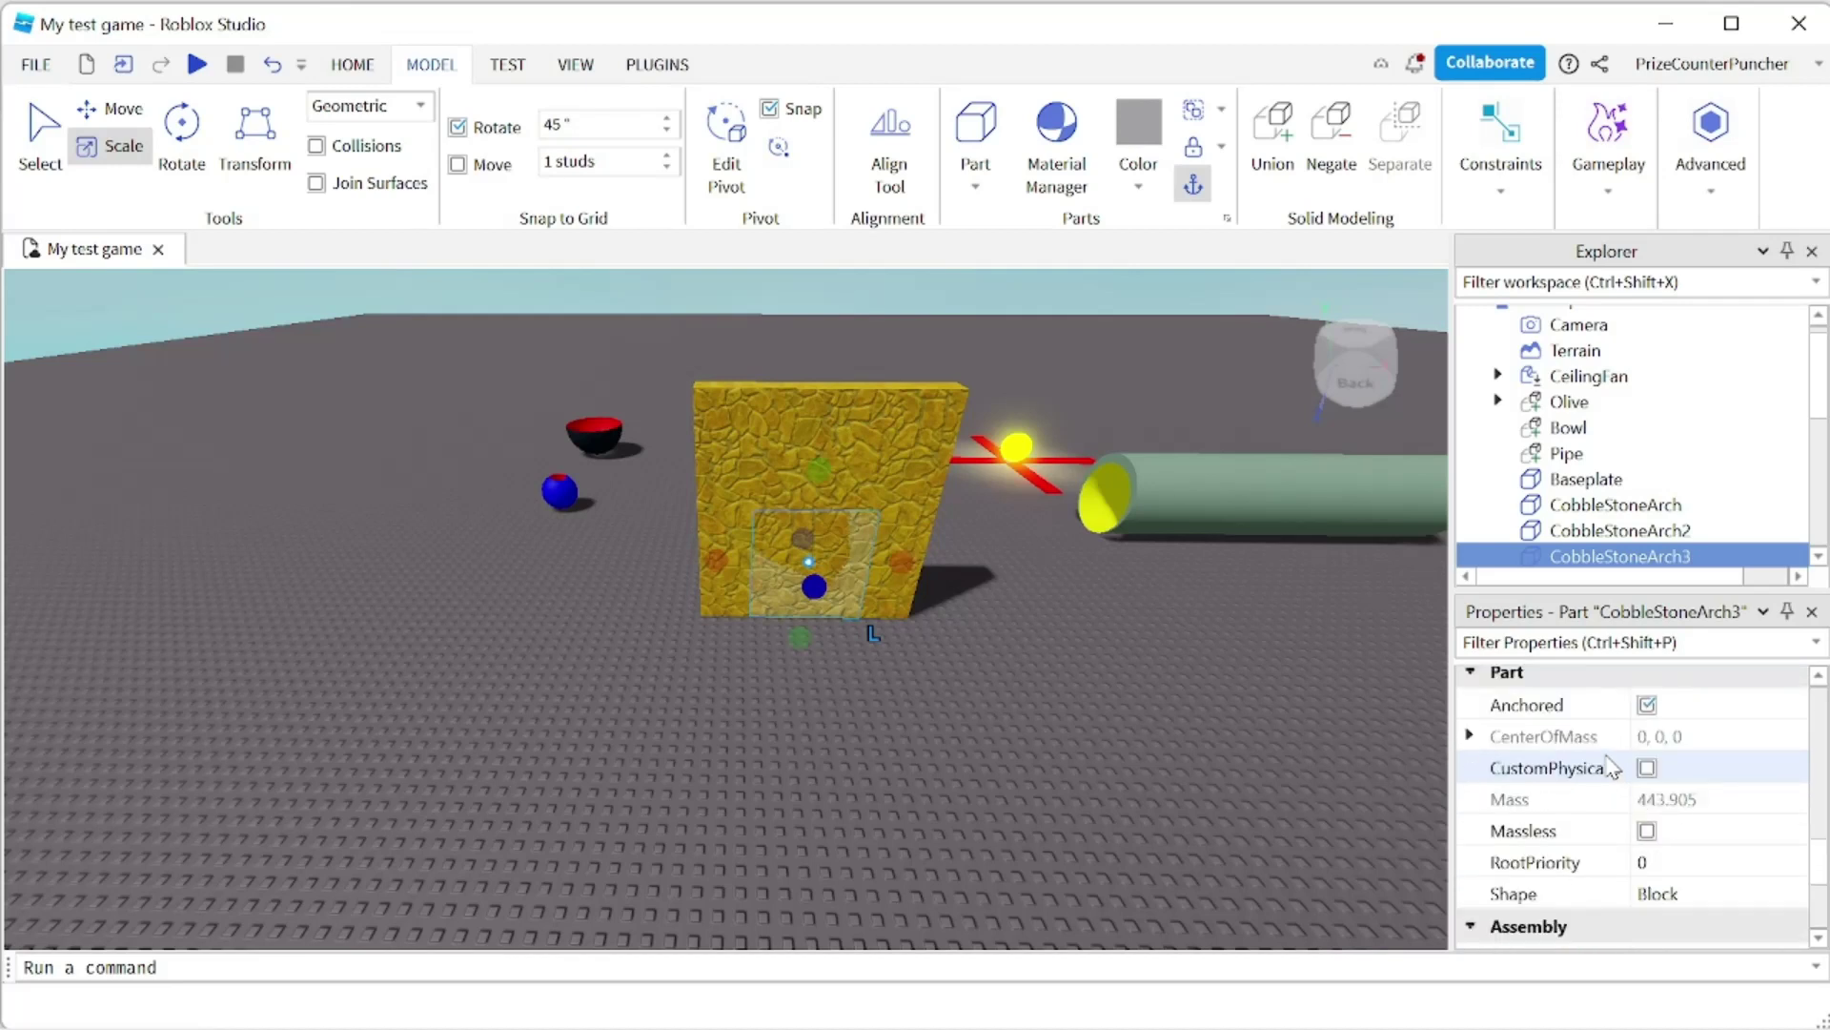
{"action": "scroll", "coordinate": [1611, 765], "scroll_direction": "down", "scroll_amount": 1}
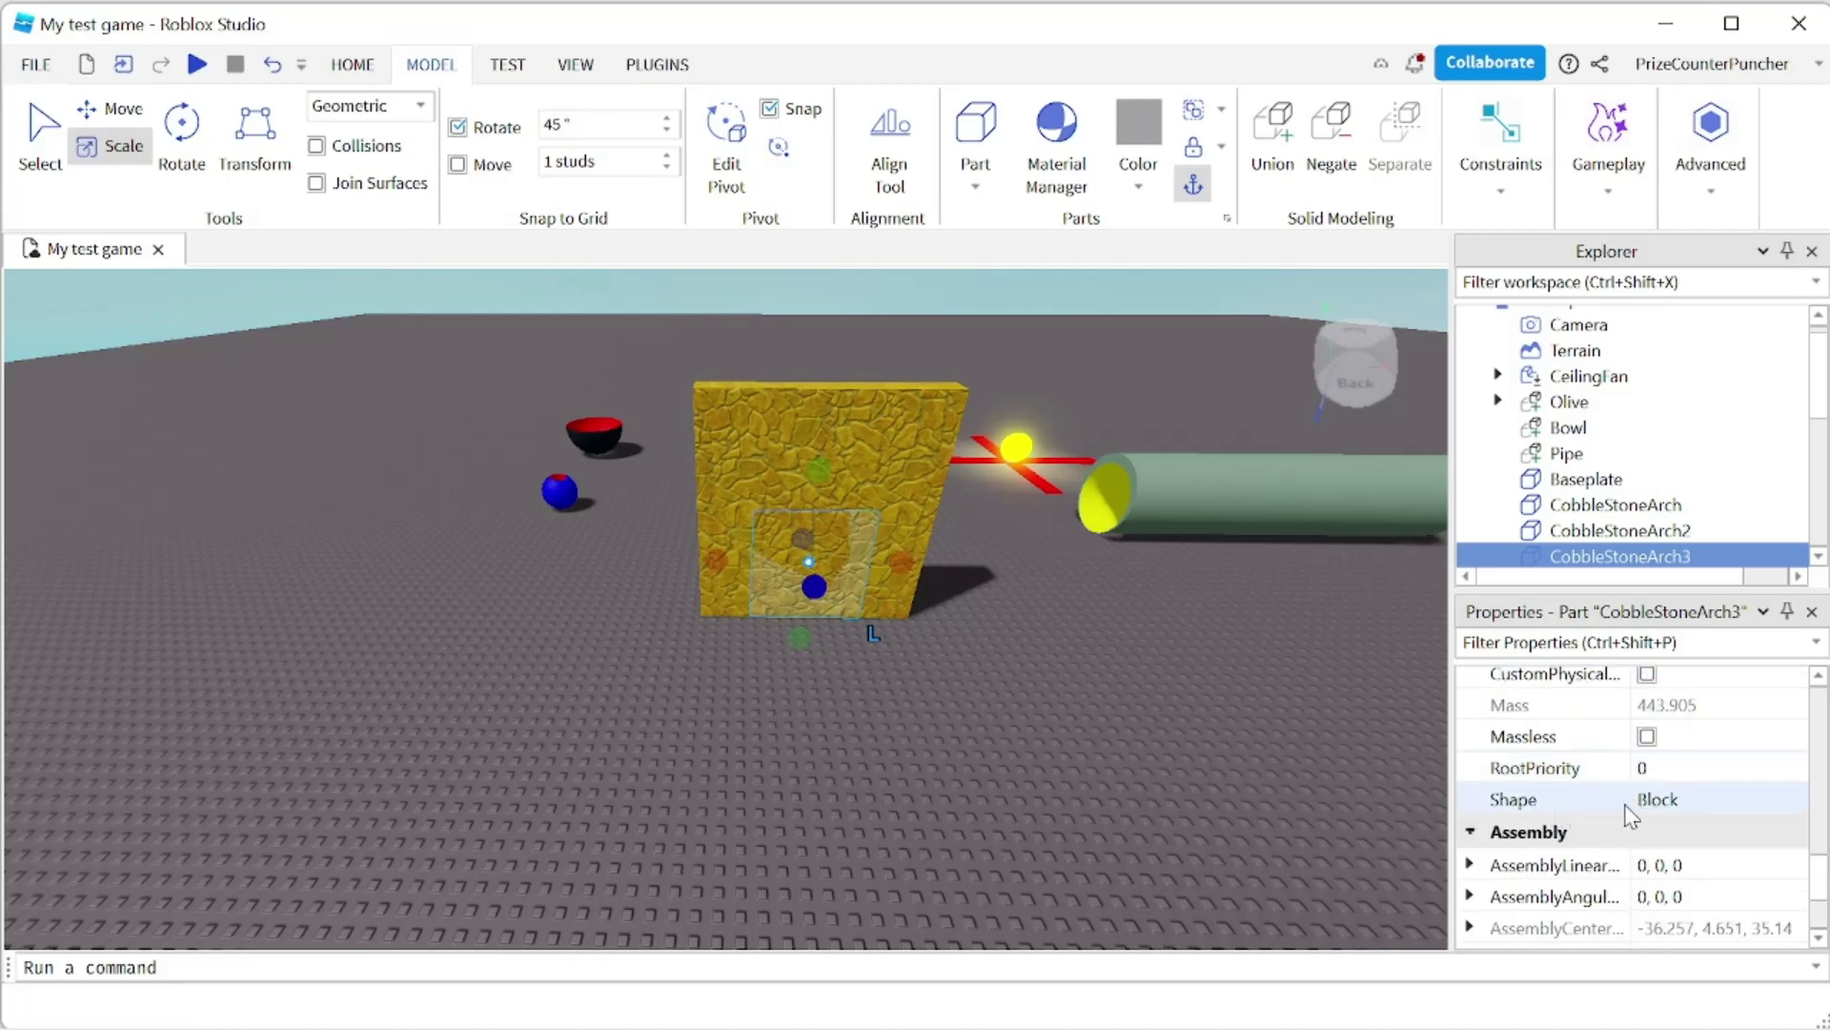
{"action": "left_click", "coordinate": [1683, 804]}
{"action": "left_click", "coordinate": [1682, 804]}
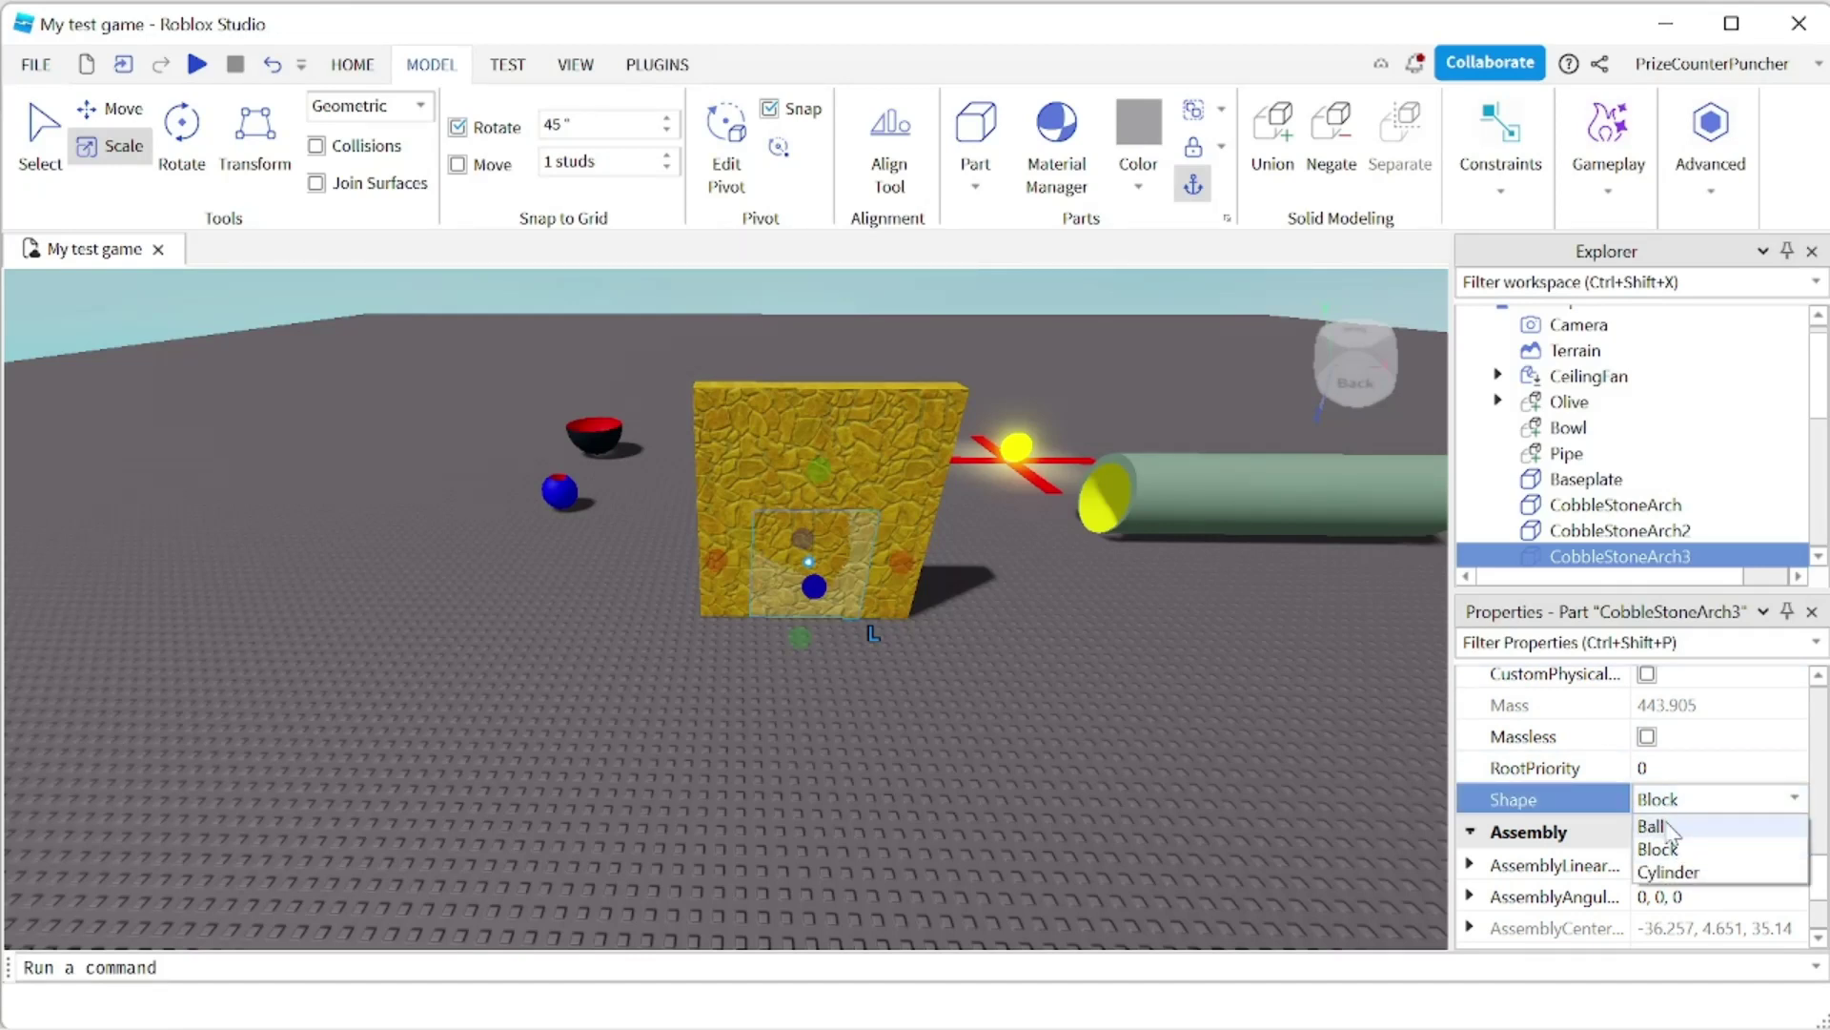
{"action": "left_click", "coordinate": [1659, 826]}
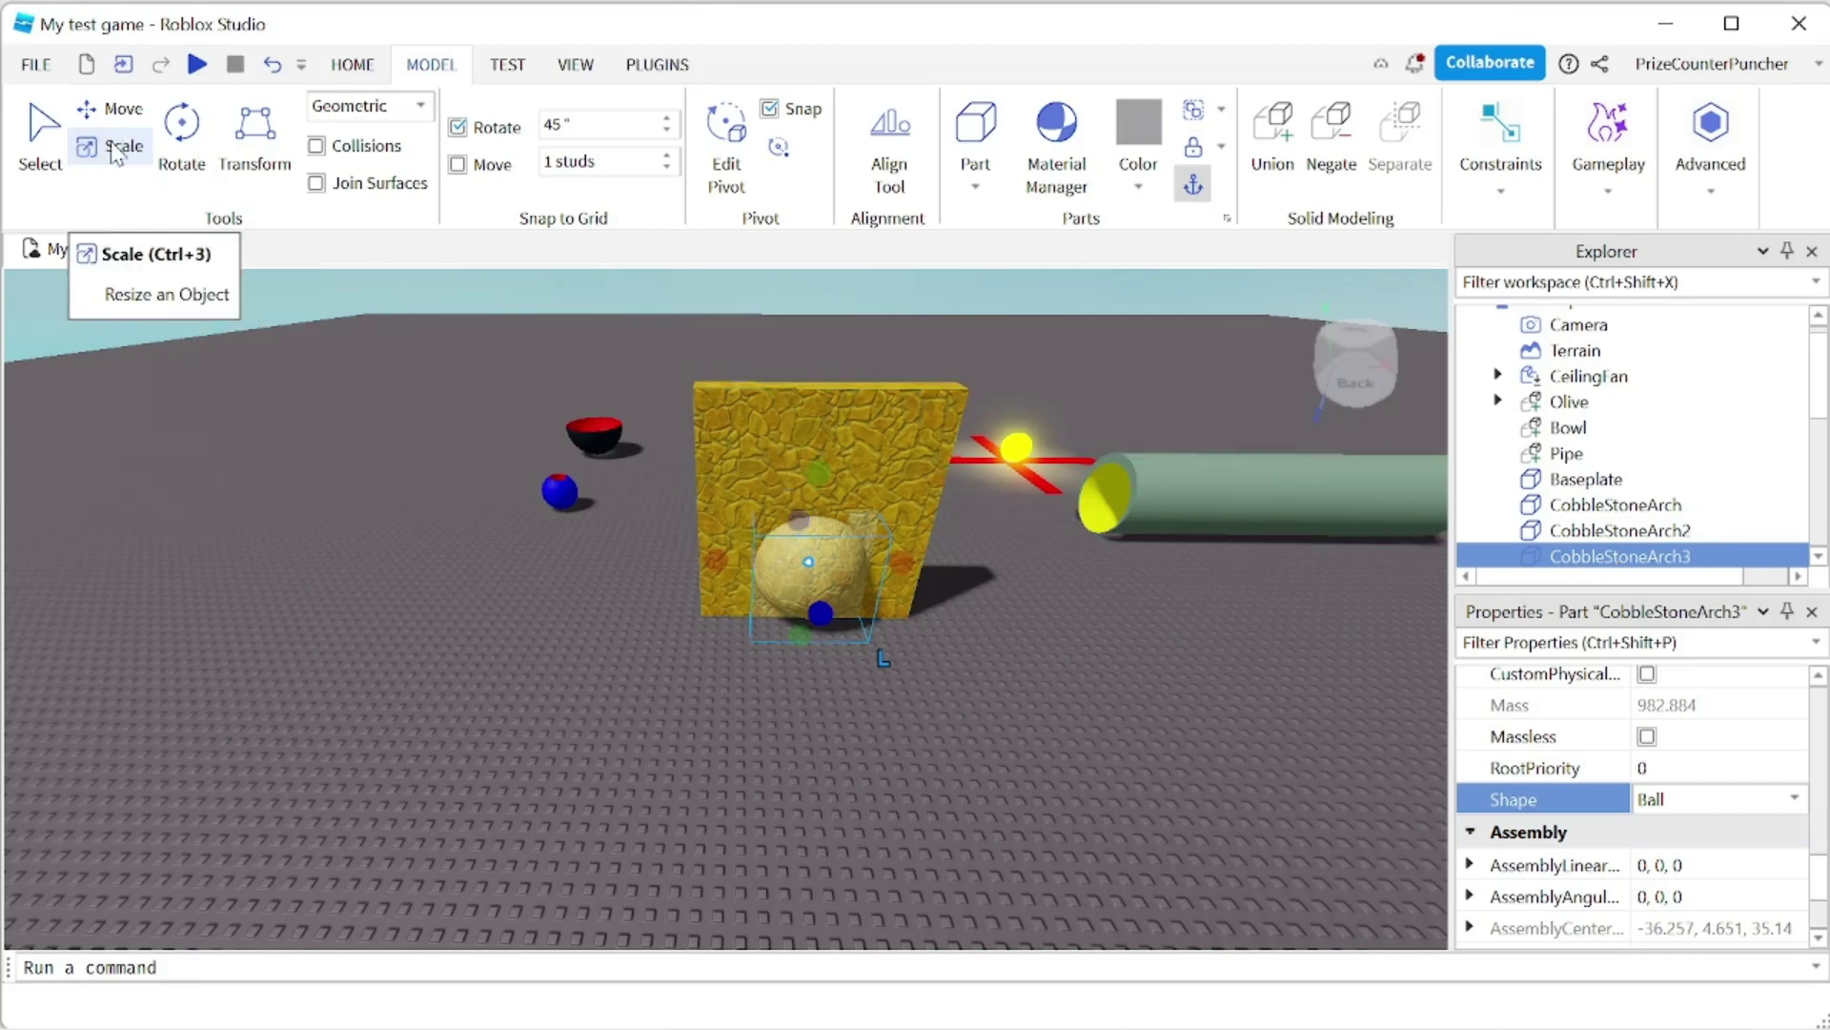
Raise the ball CobbleStoneArch3 to a height of about 8.75 studs so it rounds off the top of the doorway block.
{"action": "left_click", "coordinate": [125, 114]}
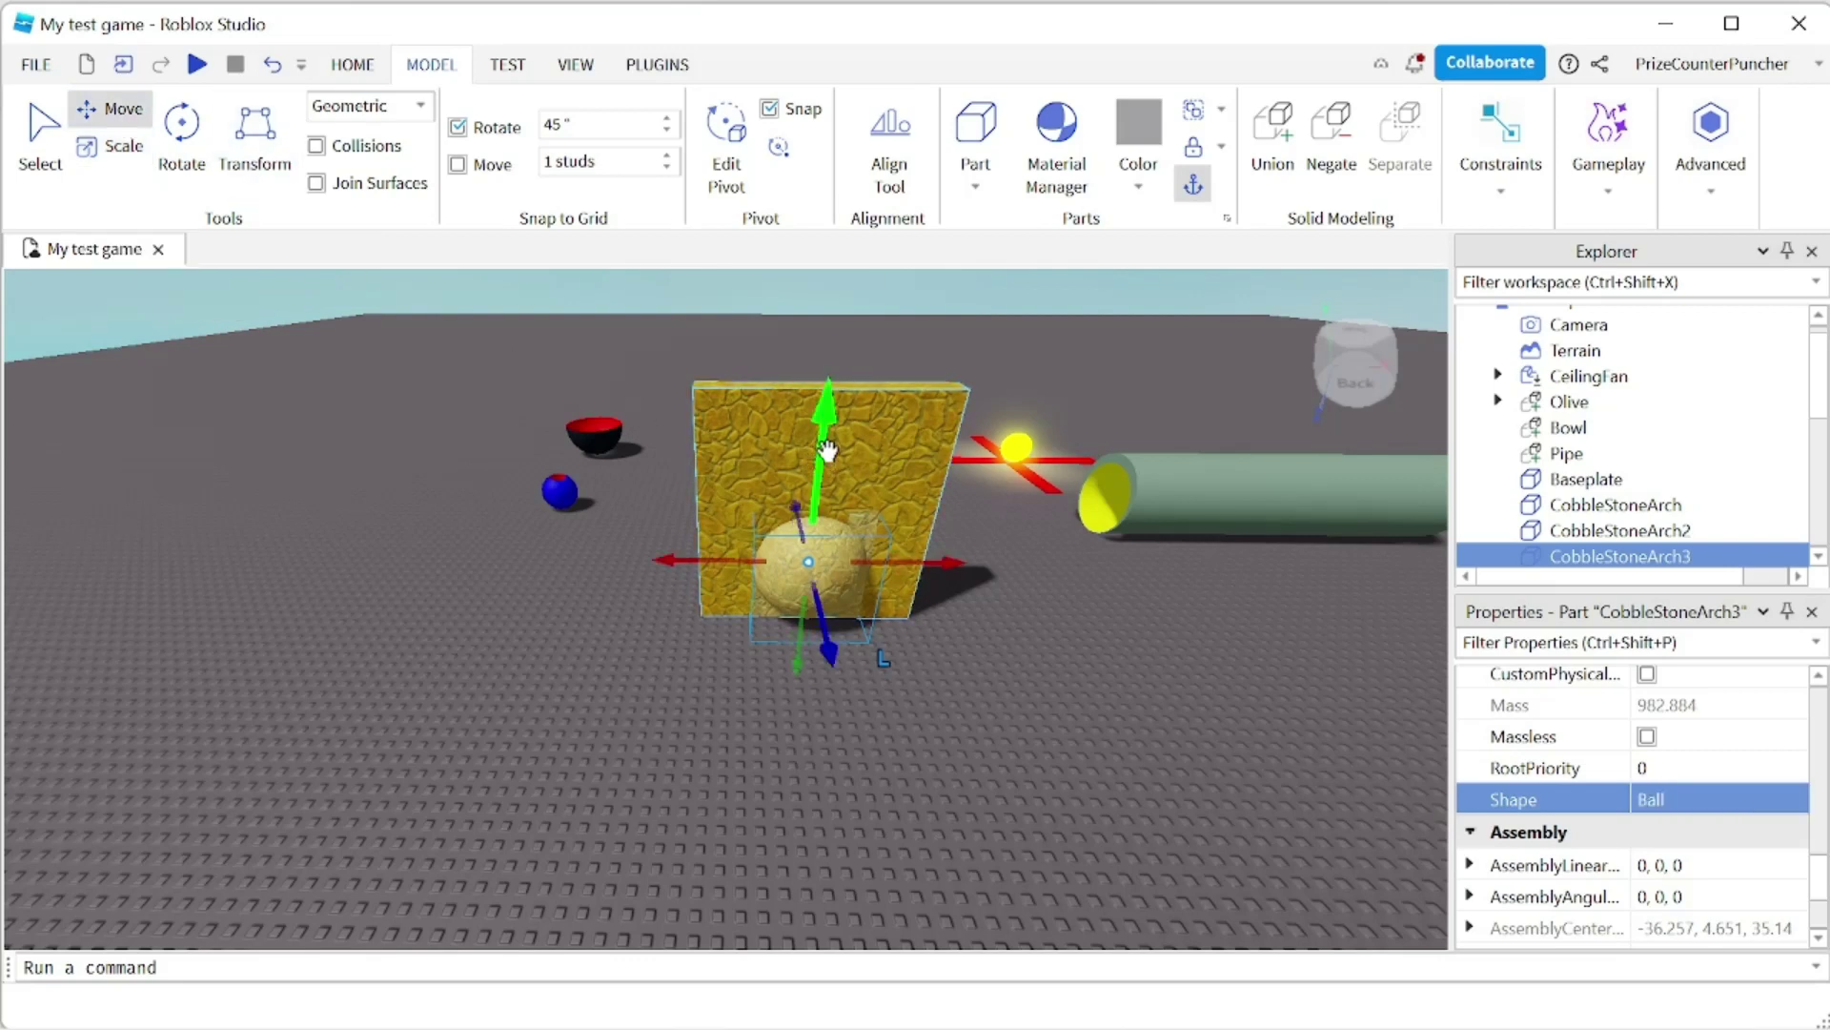
{"action": "left_click_drag", "start_coordinate": [825, 421], "coordinate": [827, 361]}
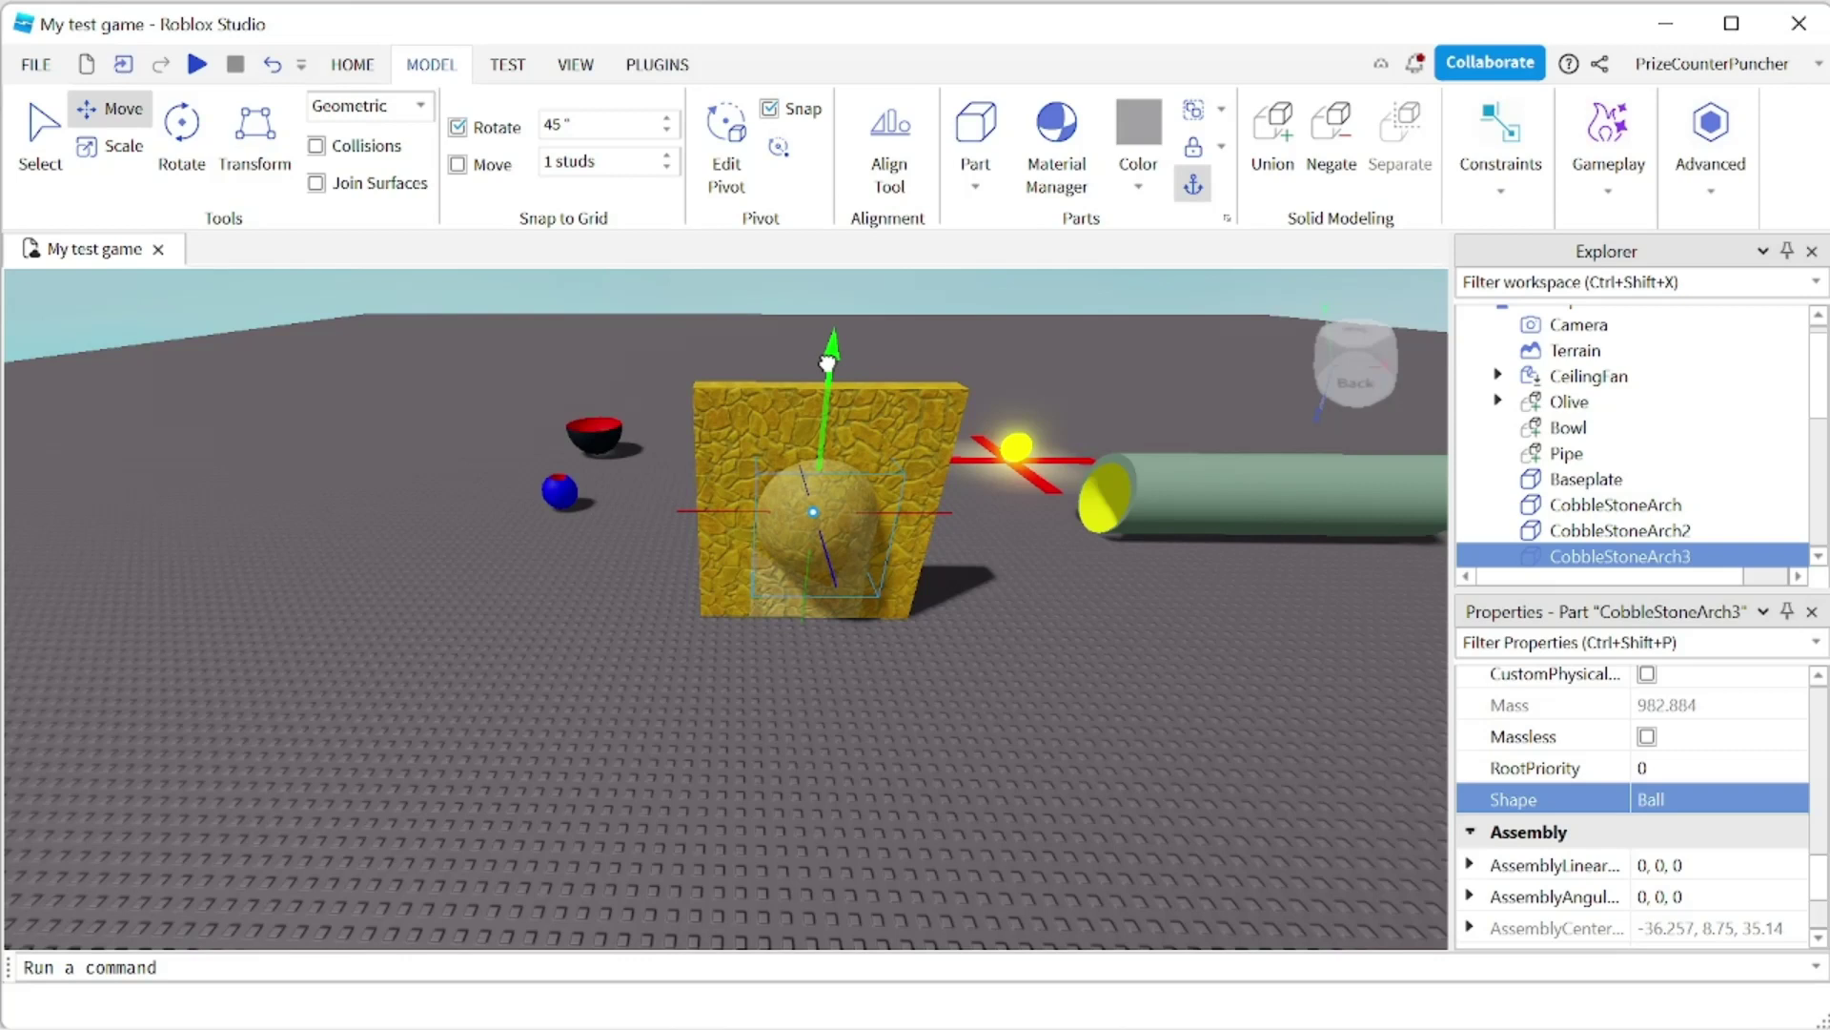
{"action": "left_click_drag", "start_coordinate": [828, 362], "coordinate": [828, 362]}
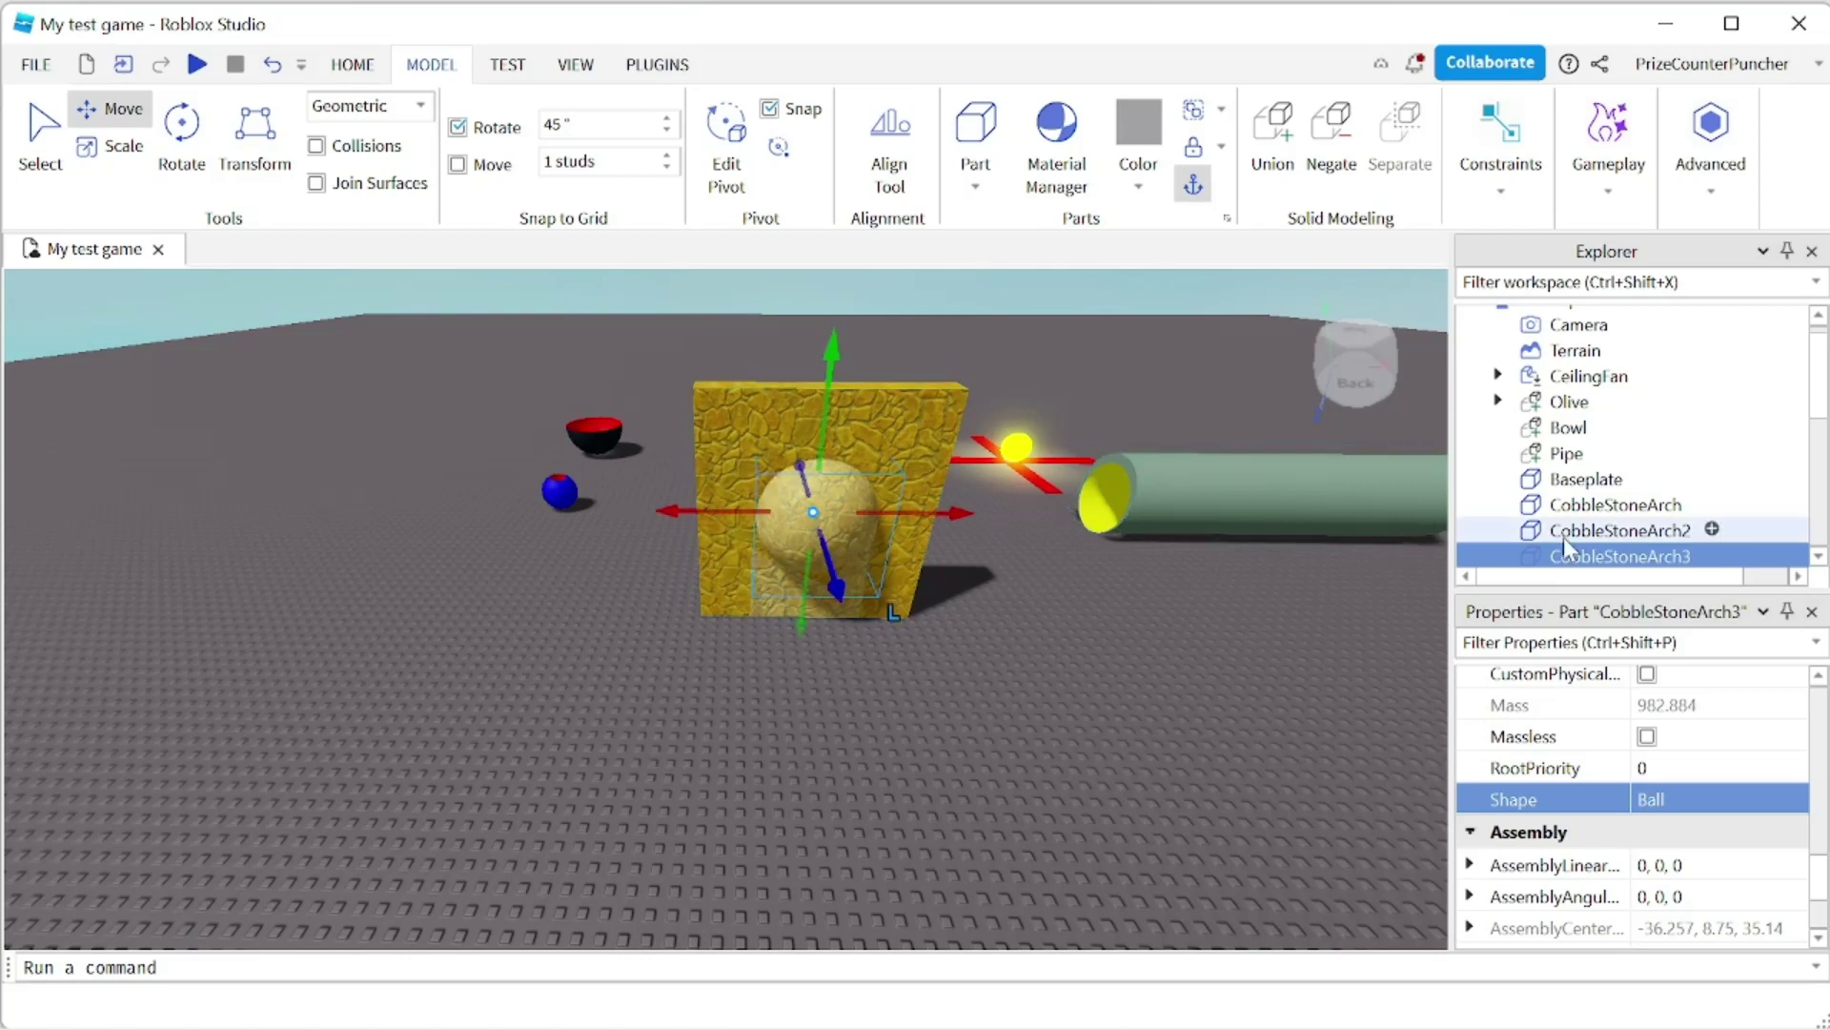
Negate the doorway block CobbleStoneArch2 and the ball CobbleStoneArch3 together.
{"action": "left_click", "coordinate": [1638, 534]}
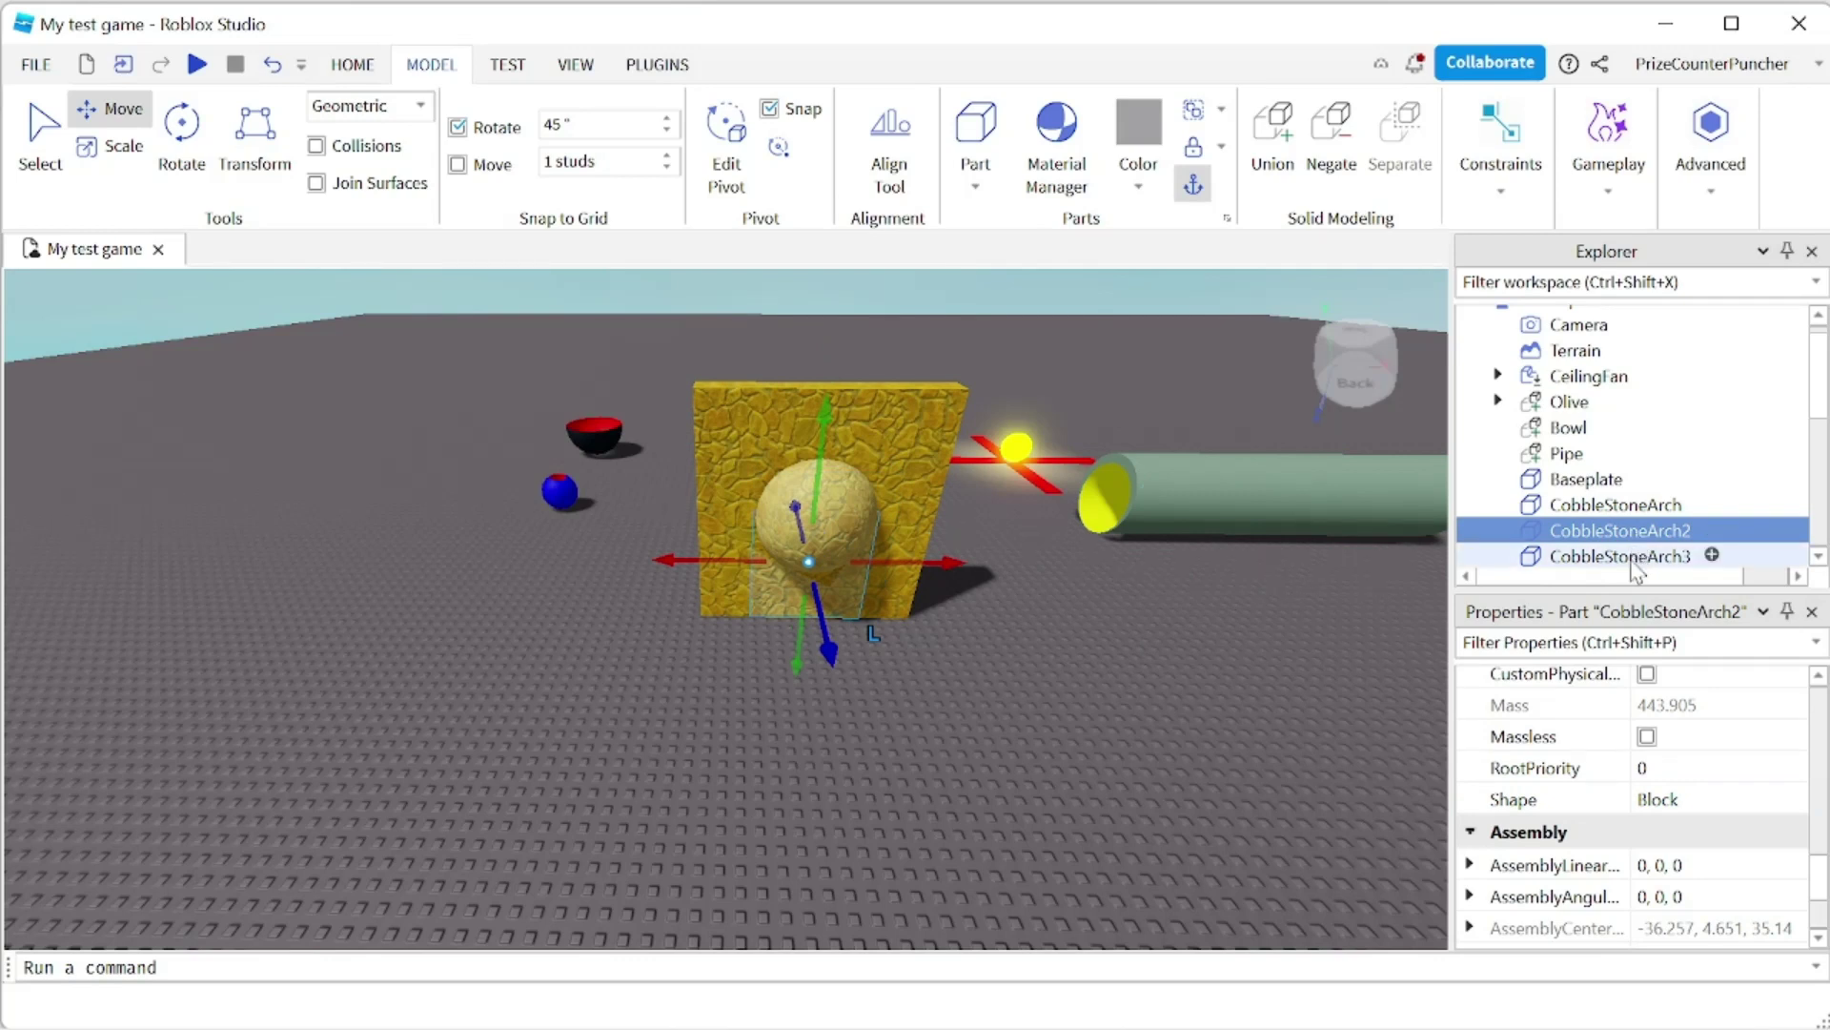
{"action": "left_click", "coordinate": [1631, 561]}
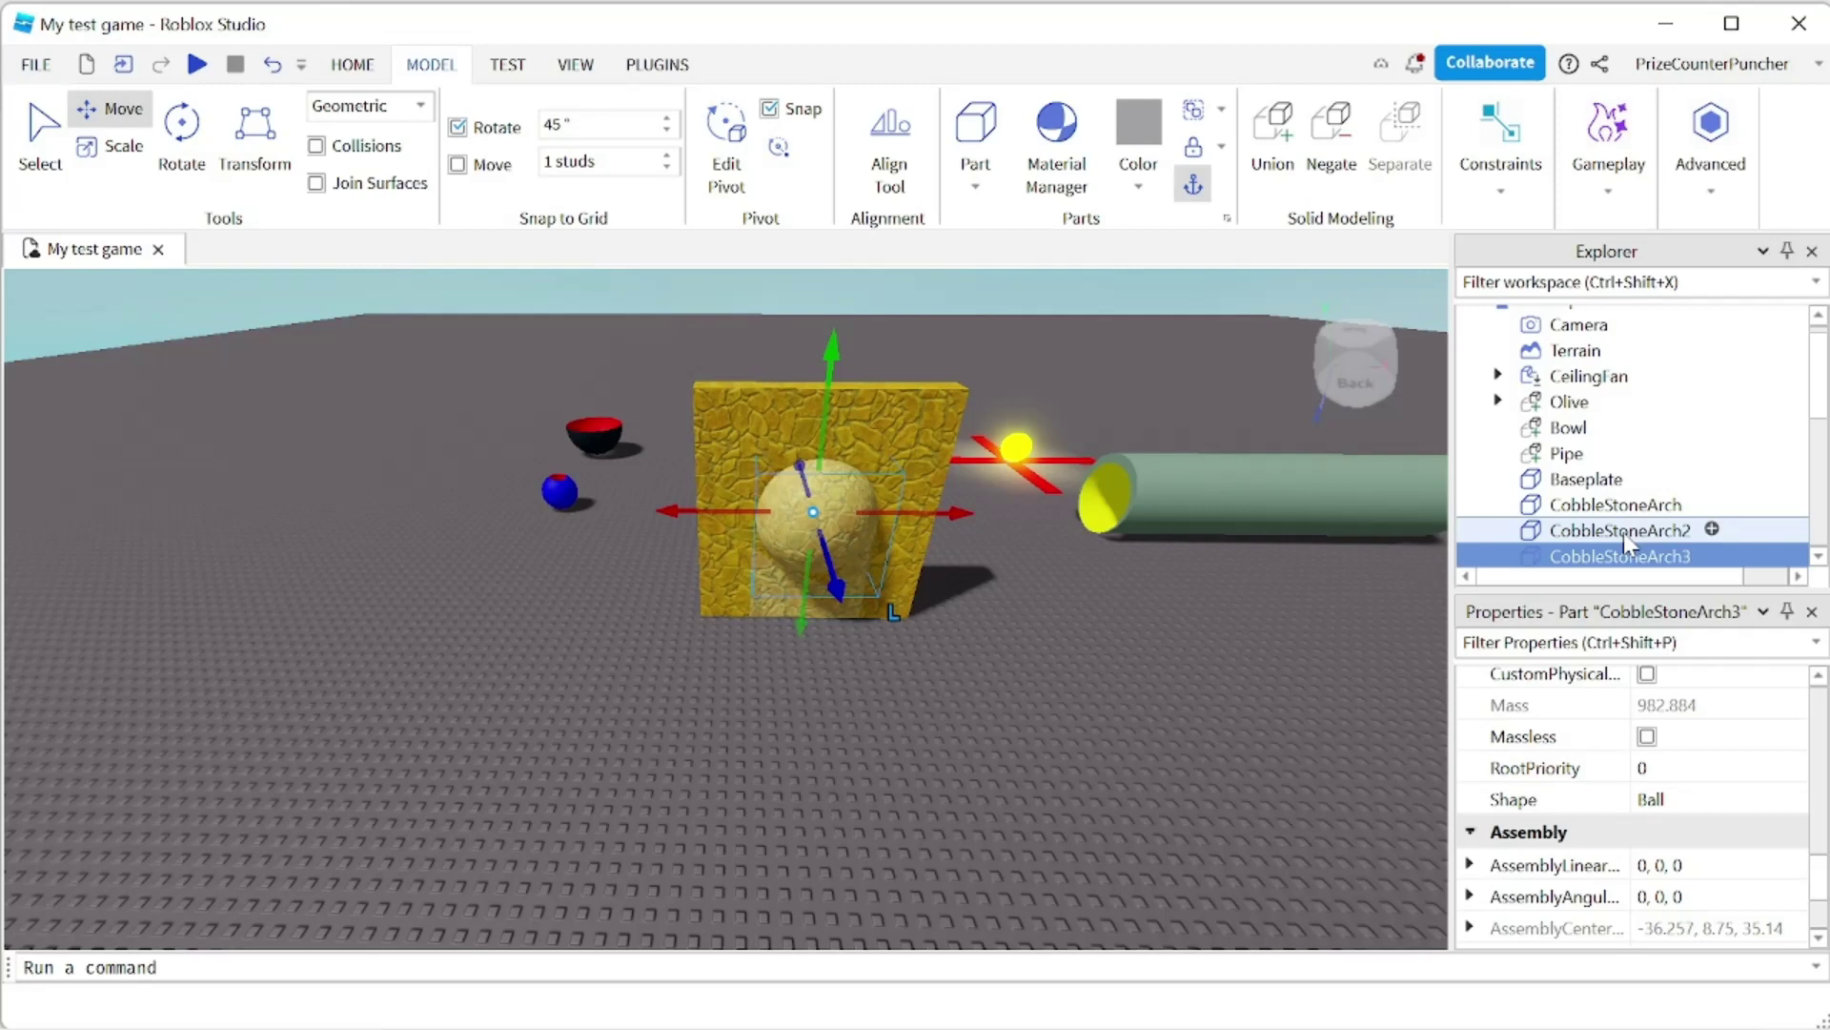
{"action": "left_click", "coordinate": [1625, 532]}
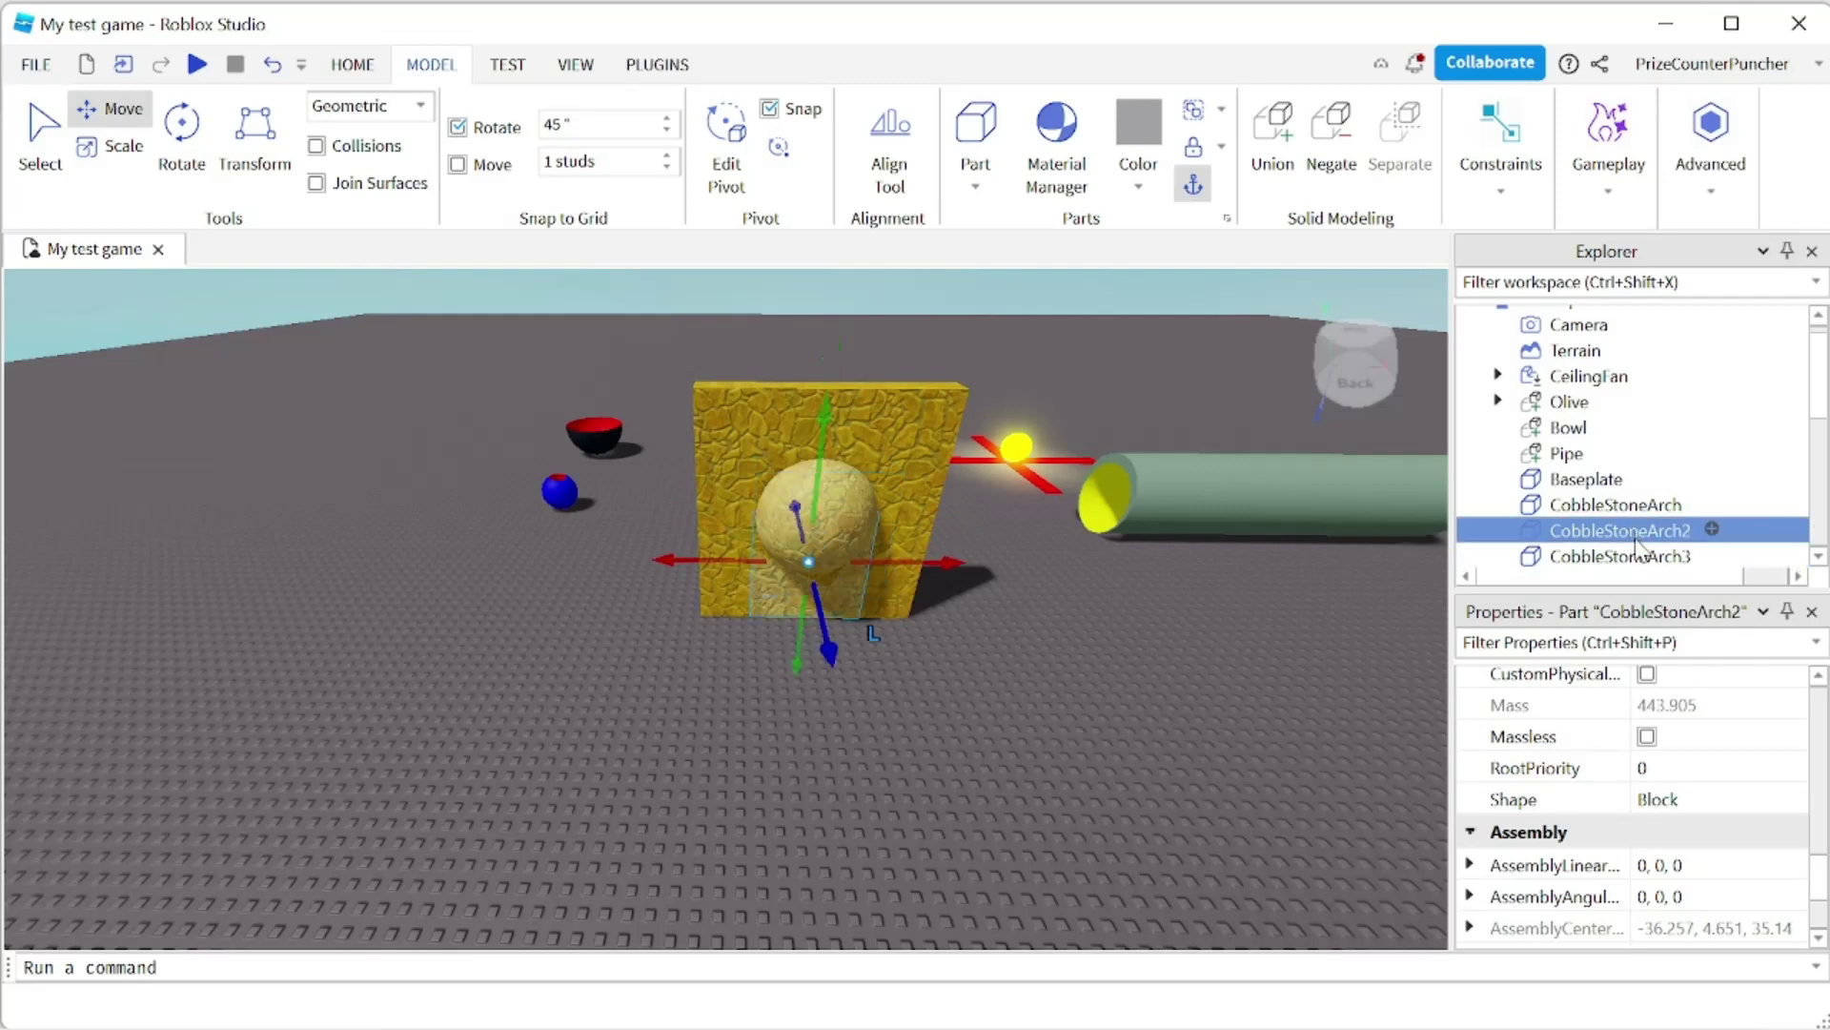
{"action": "left_click", "coordinate": [1638, 557], "text": "shift"}
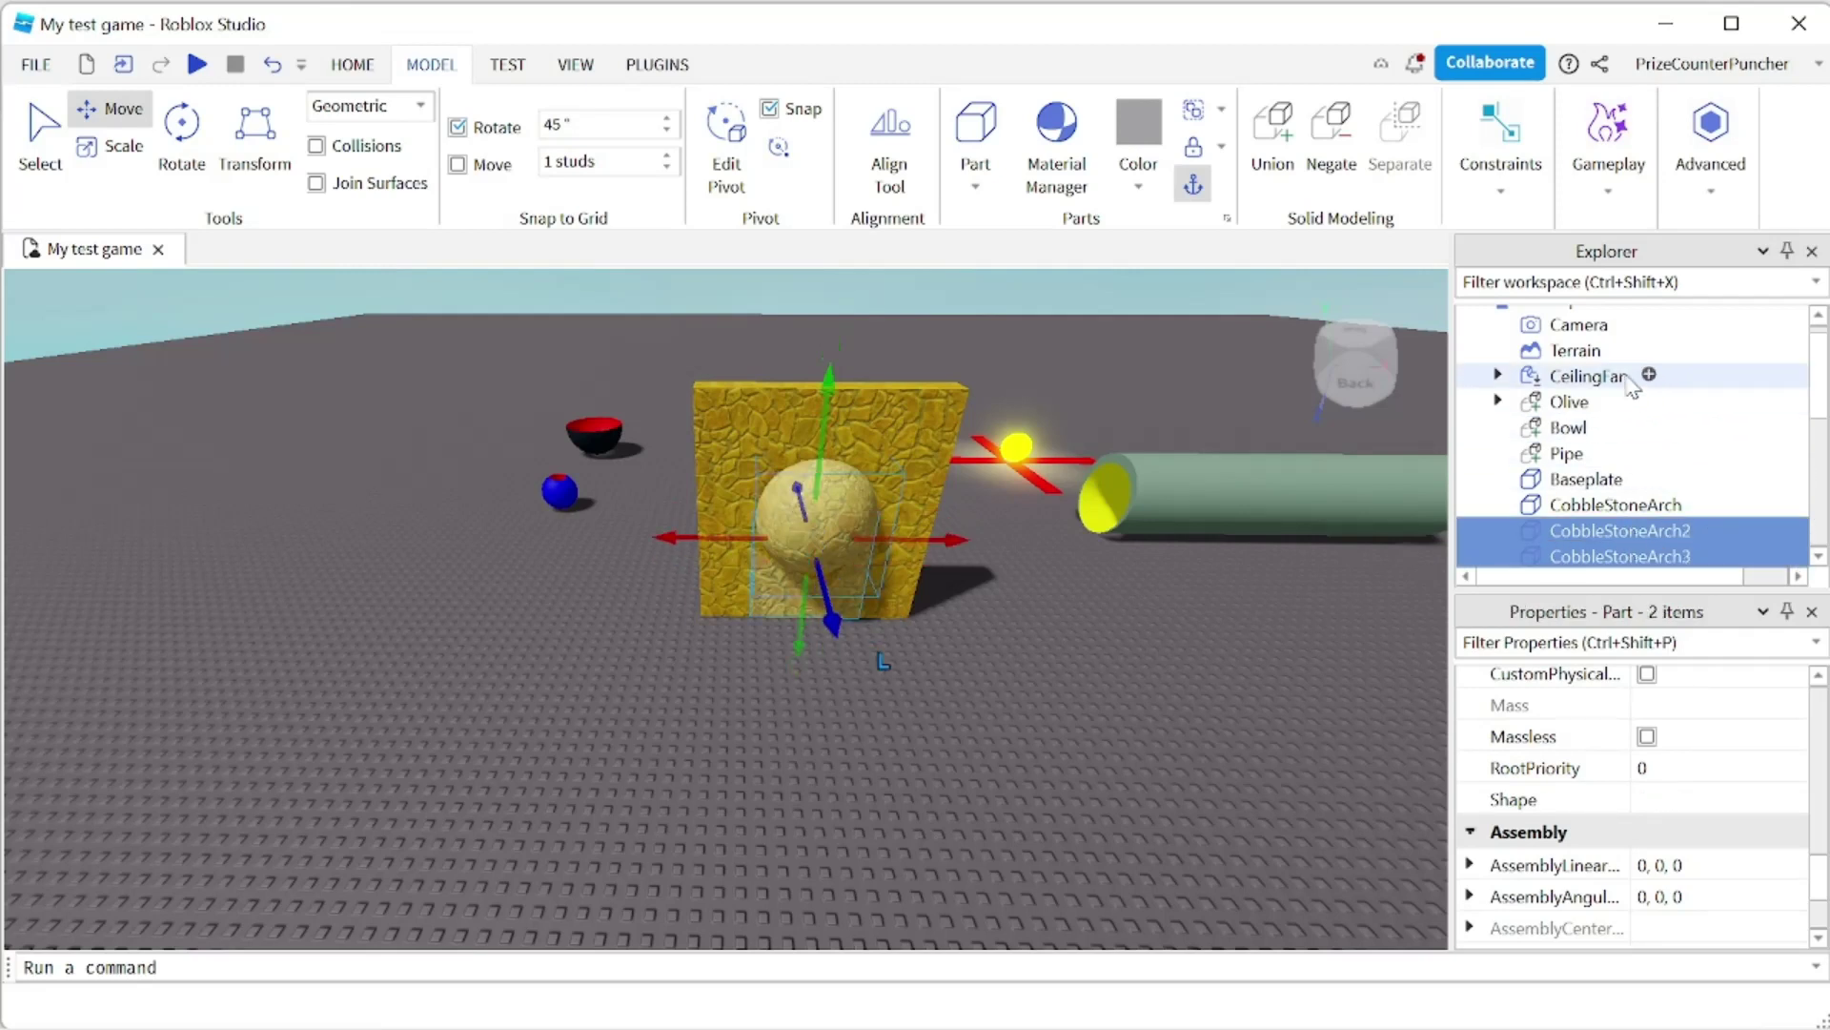
{"action": "left_click", "coordinate": [1341, 143]}
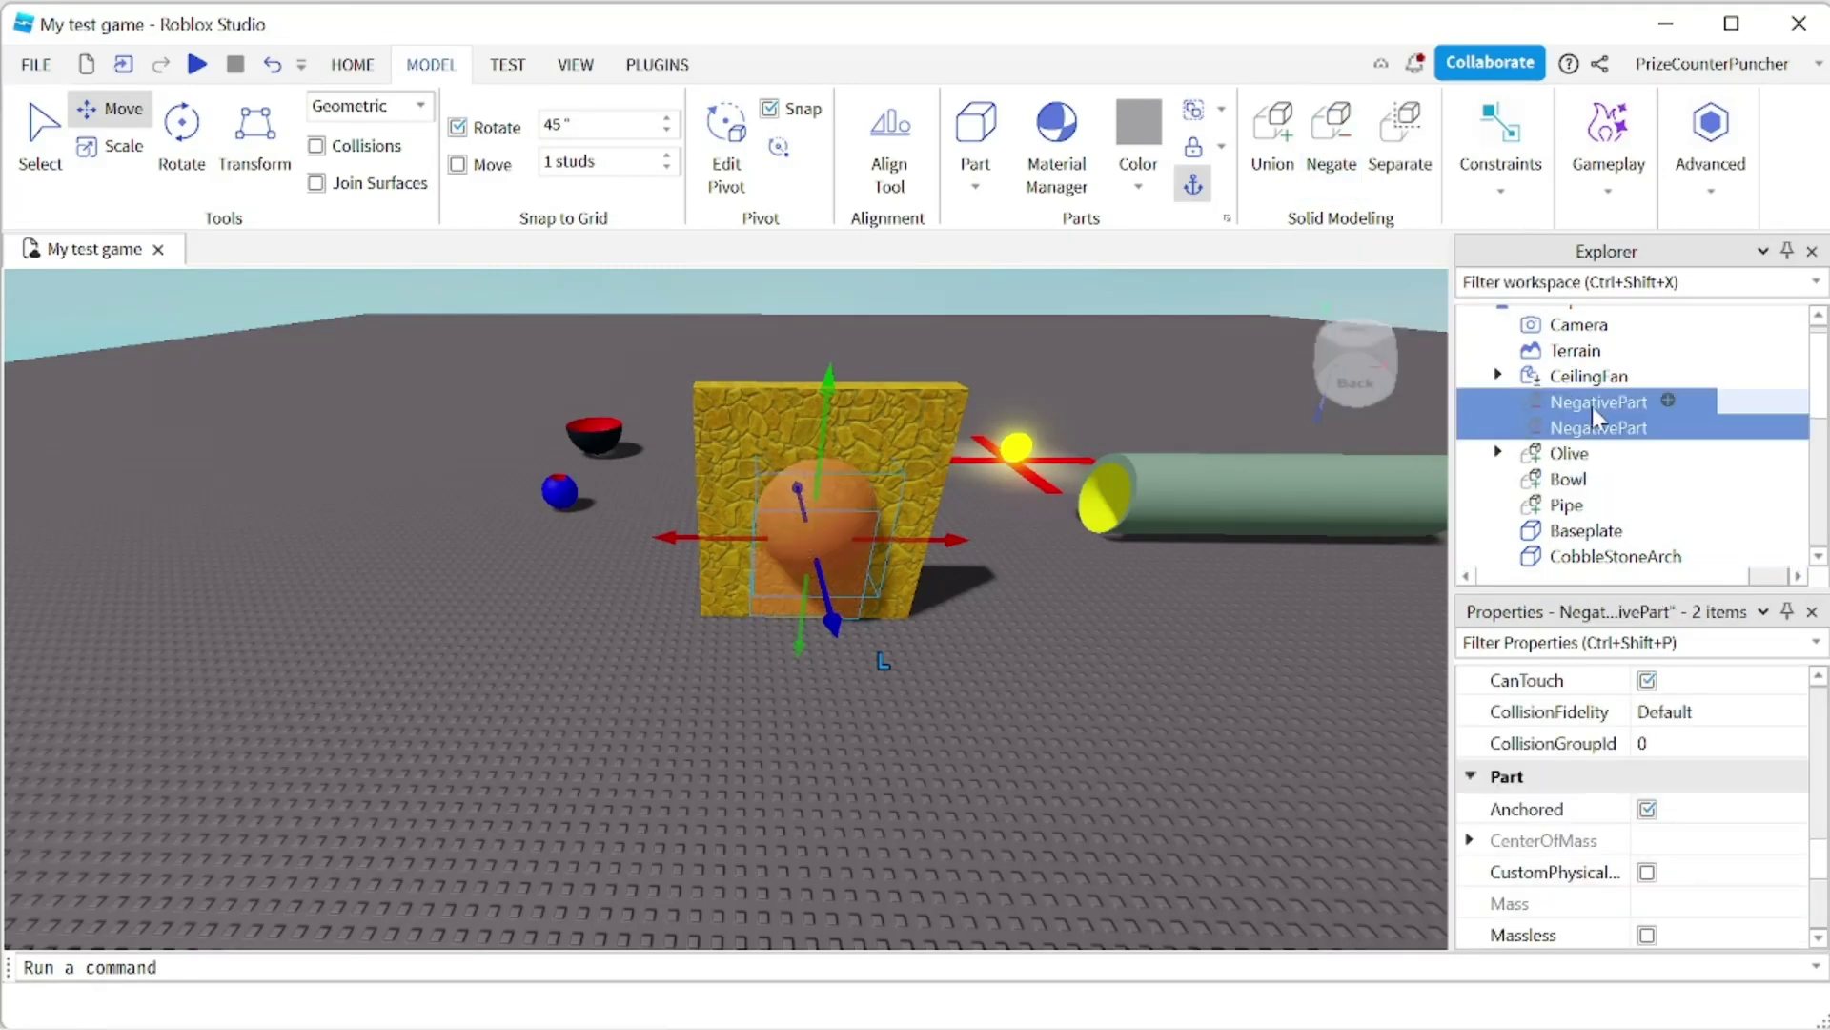
Union the two negated parts with the CobbleStoneArch block and rename the result as CobblestoneArch.
{"action": "left_click", "coordinate": [1590, 558], "text": "ctrl"}
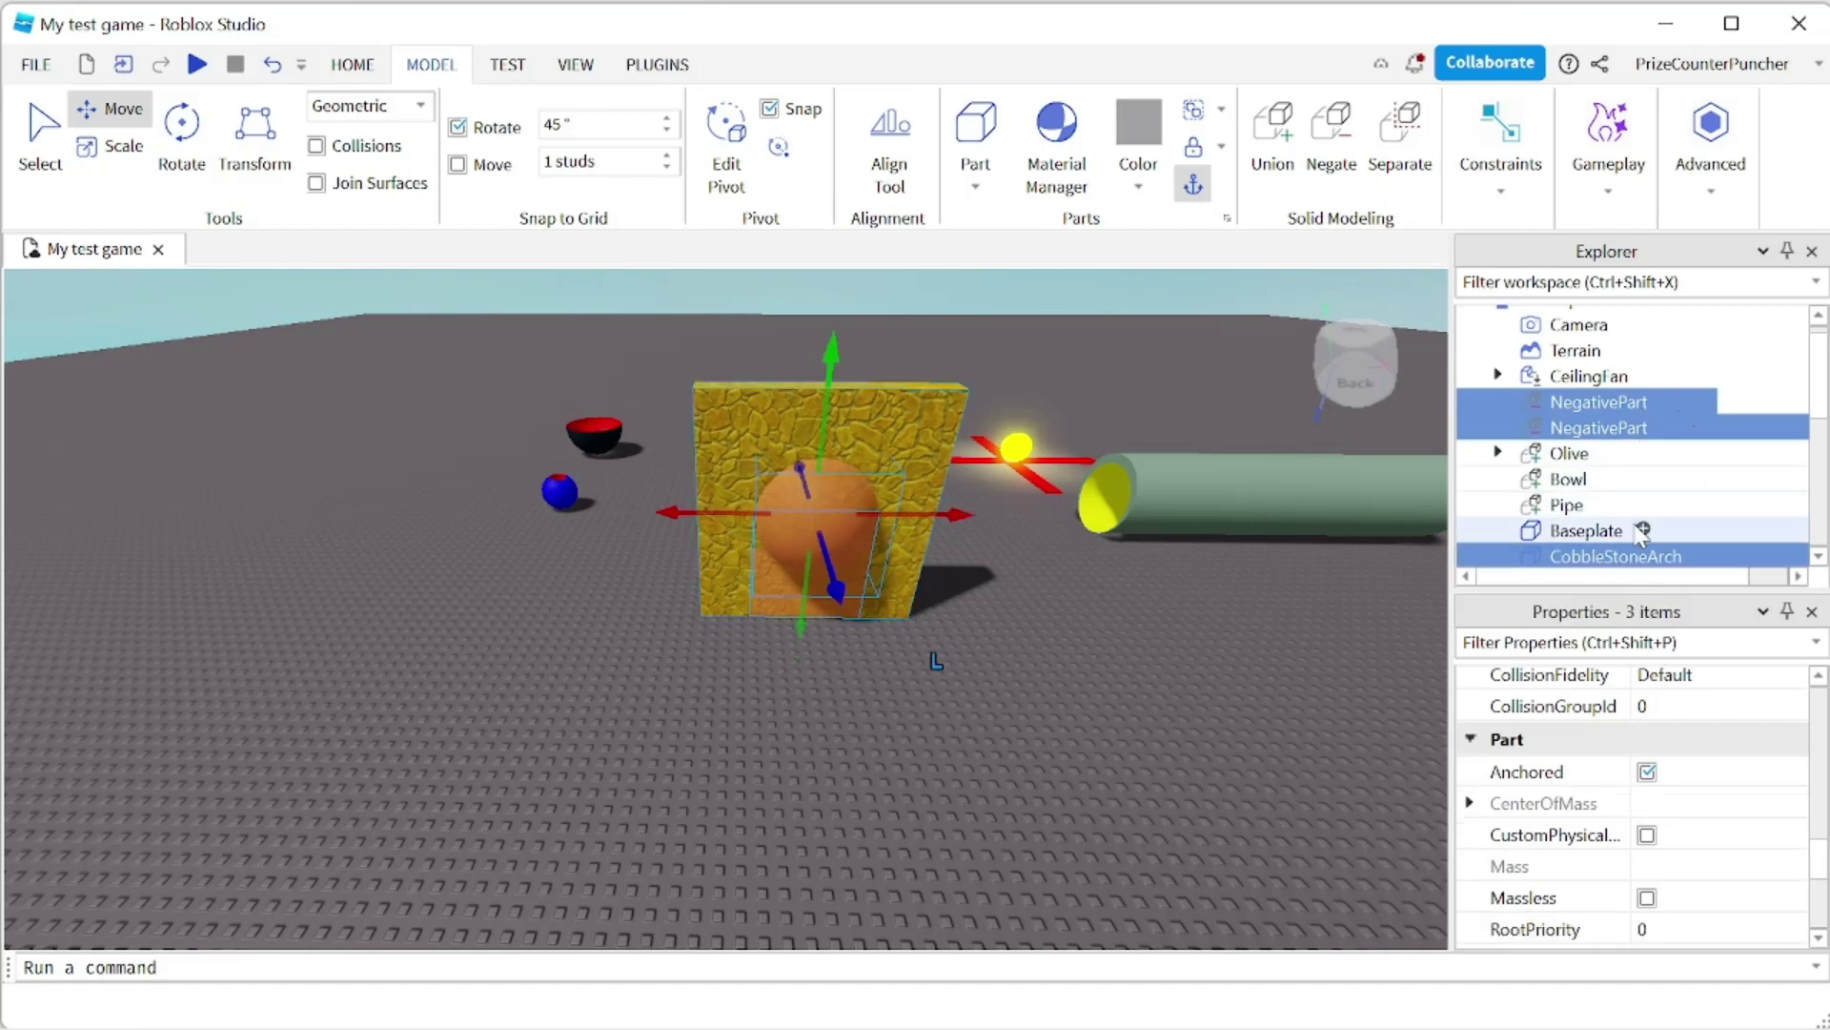
{"action": "left_click", "coordinate": [1287, 143]}
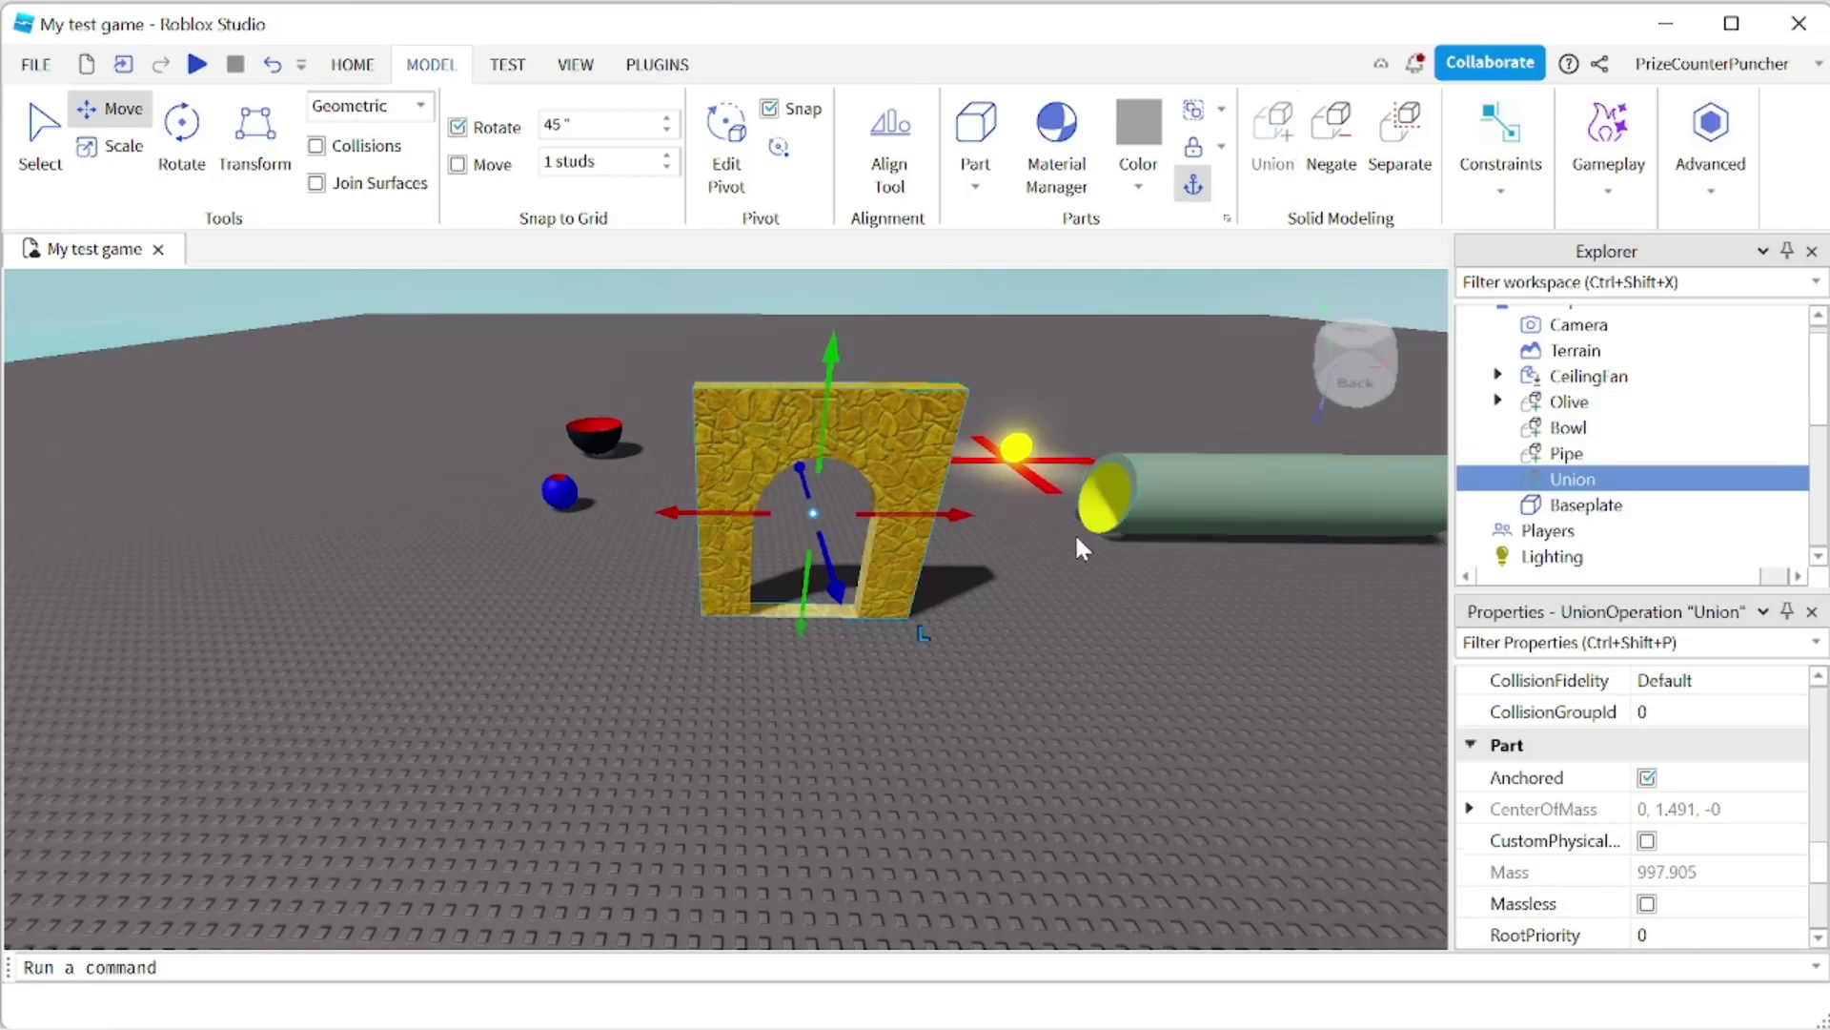
{"action": "double_click", "coordinate": [1573, 478]}
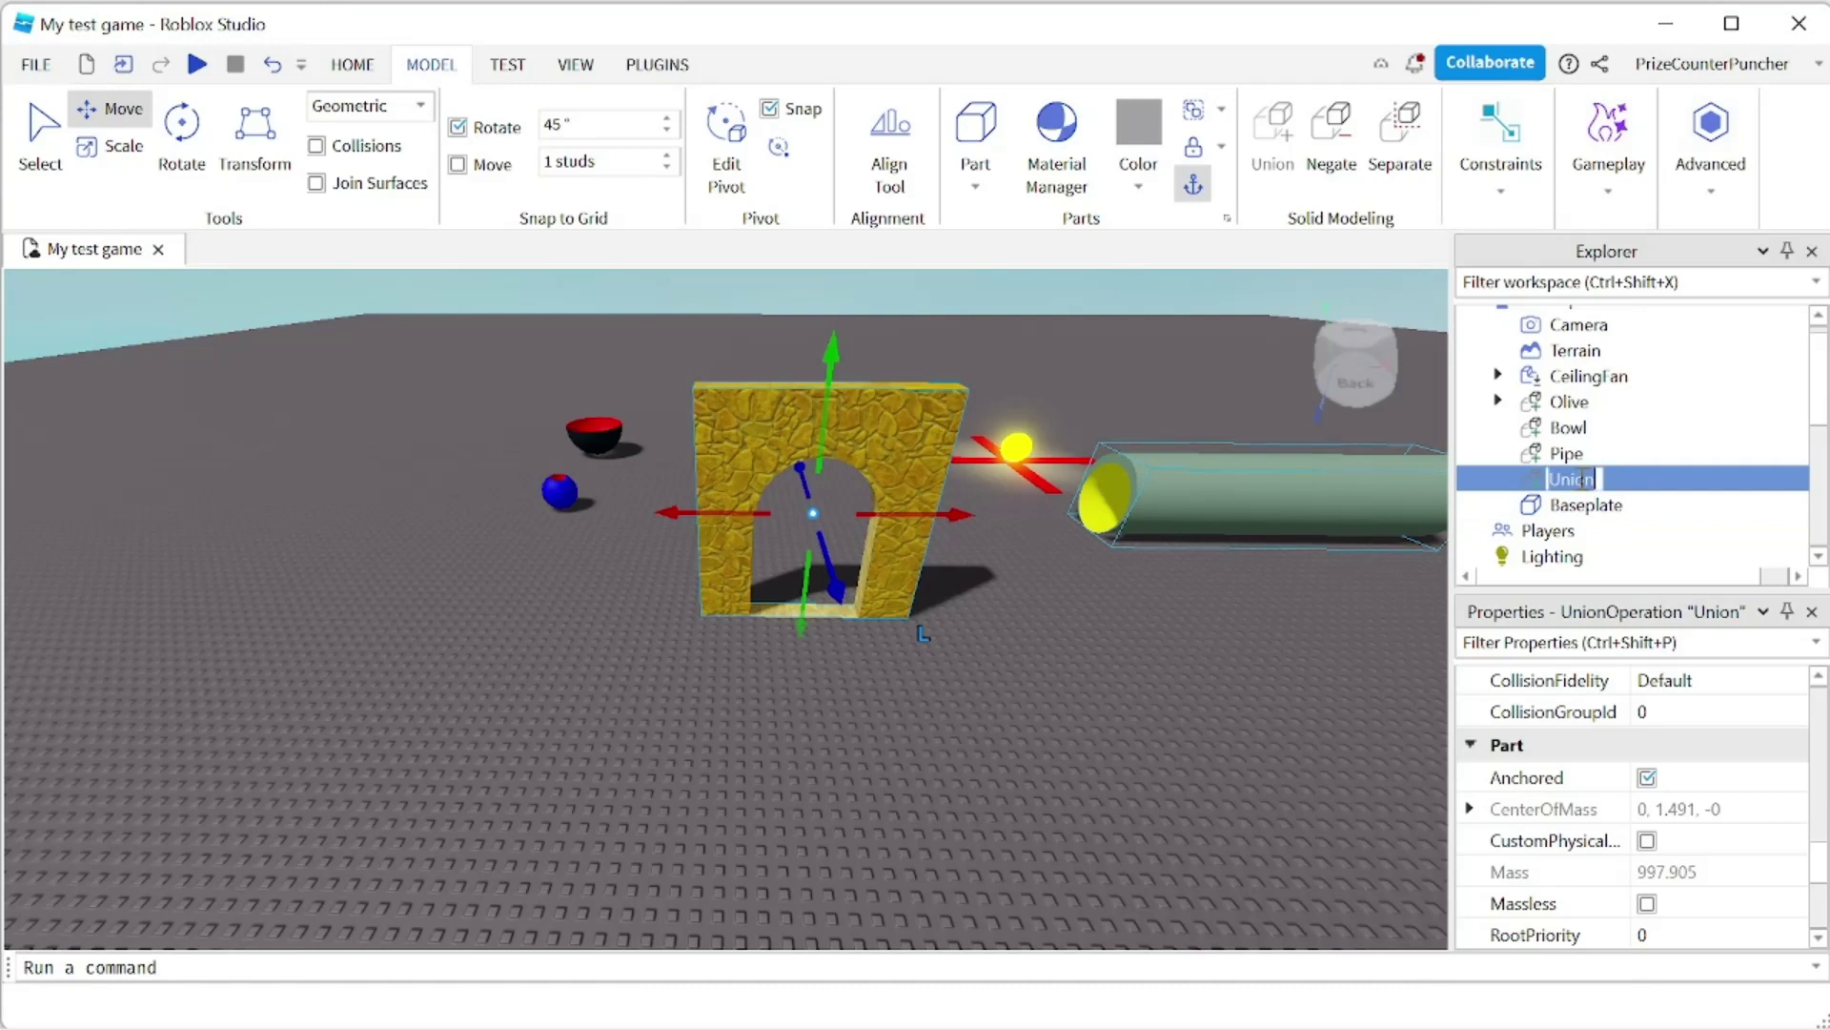
{"action": "type", "text": "Cobblestone"}
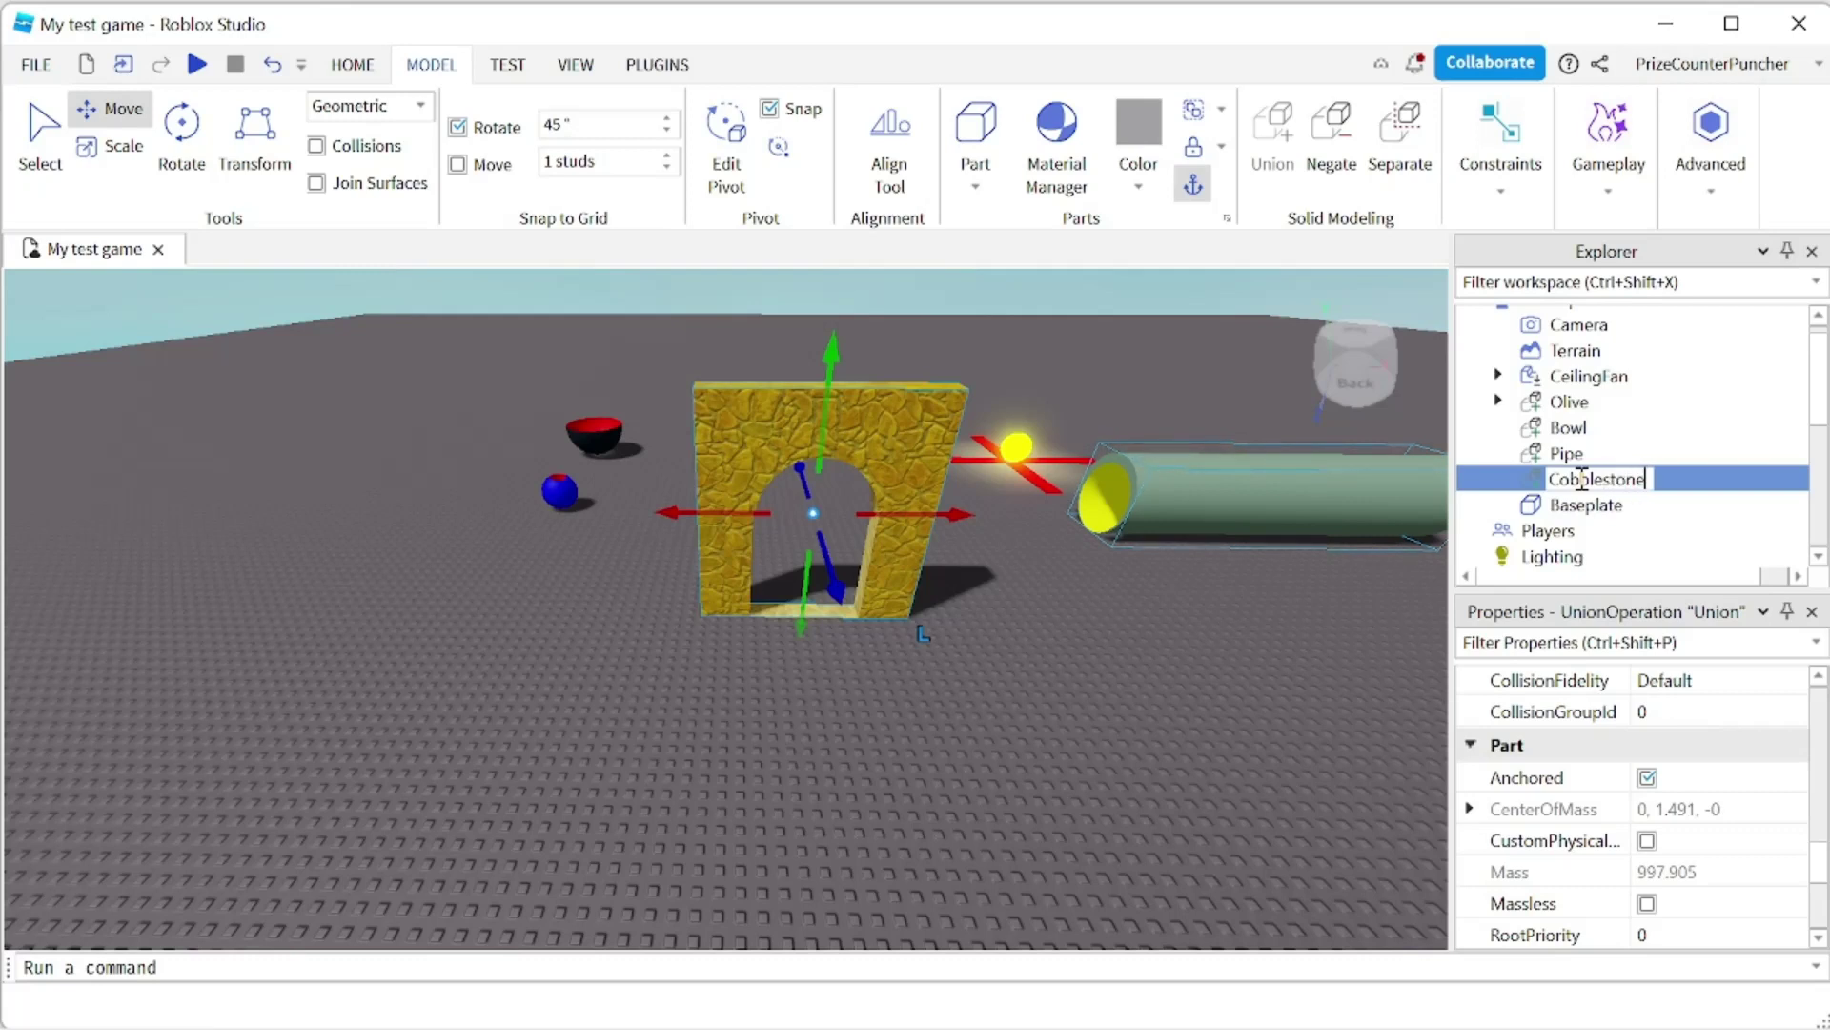
{"action": "type", "text": "Arch"}
{"action": "key", "text": "Return"}
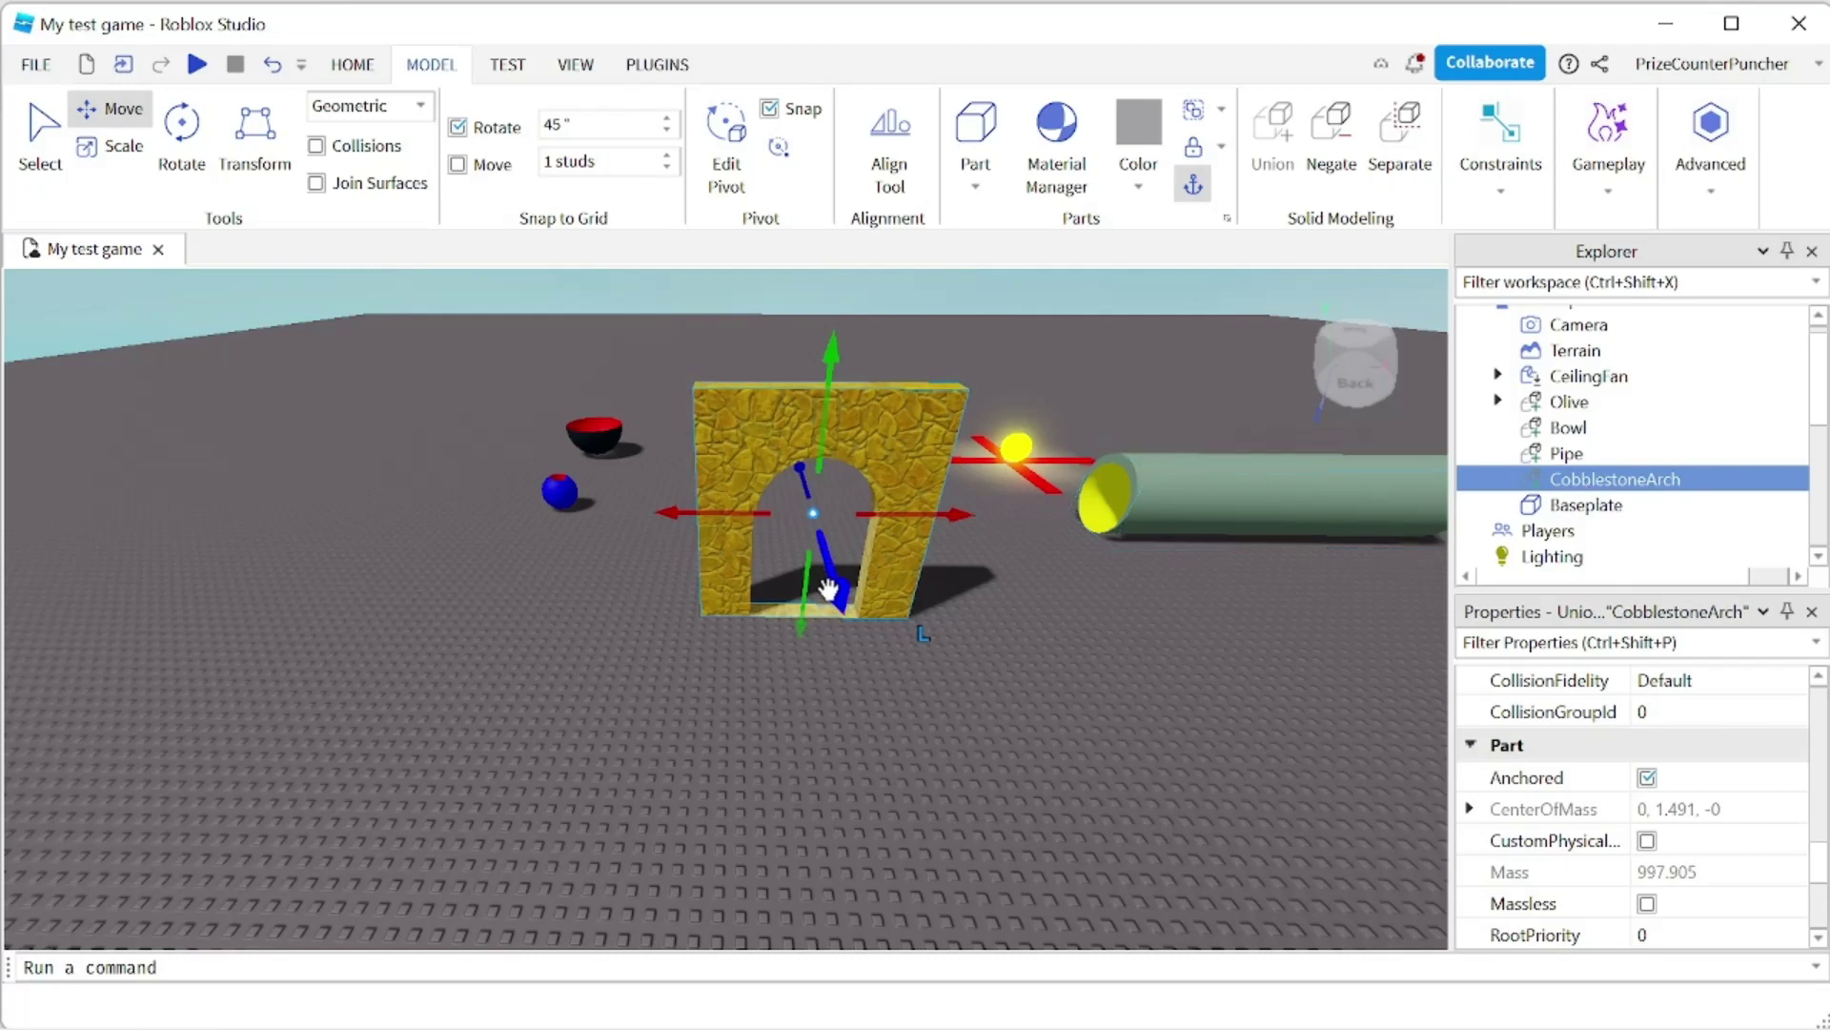
Move the cobblestone arch far back on the baseplate and bring the pipe forward into the open foreground.
{"action": "left_click_drag", "start_coordinate": [828, 588], "coordinate": [851, 386]}
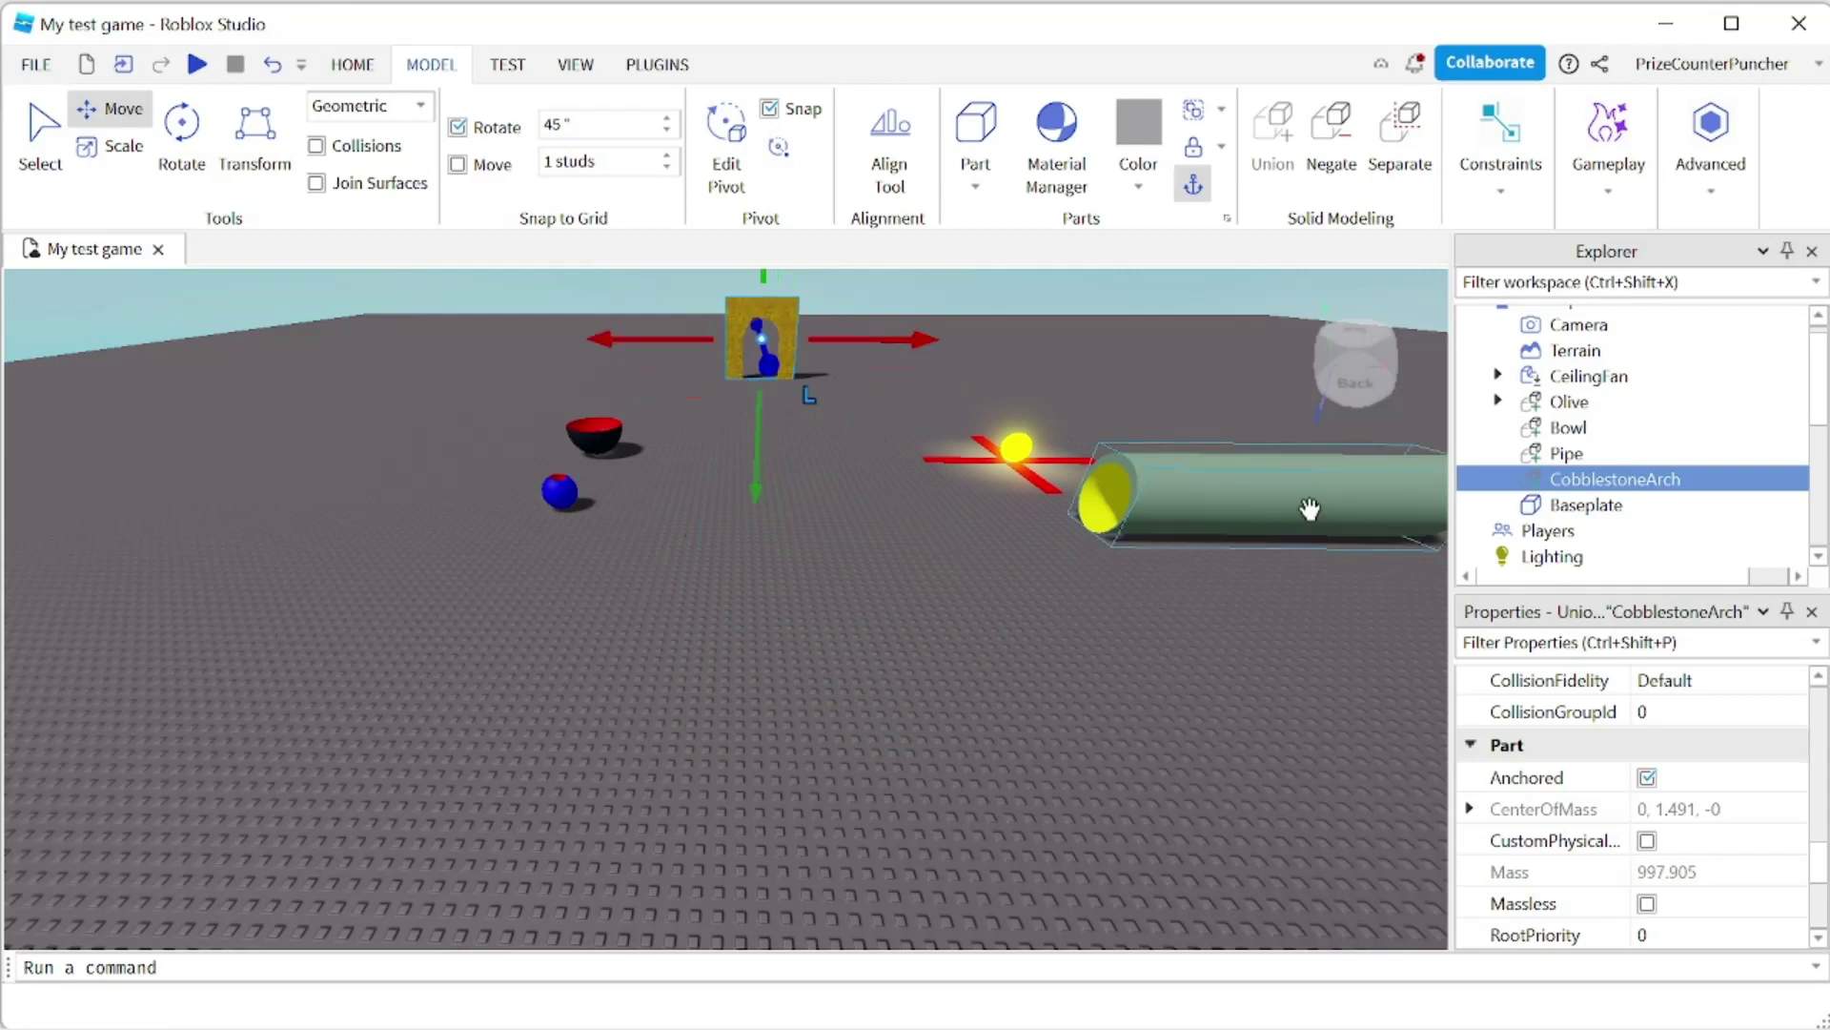
{"action": "left_click_drag", "start_coordinate": [1307, 511], "coordinate": [1040, 726]}
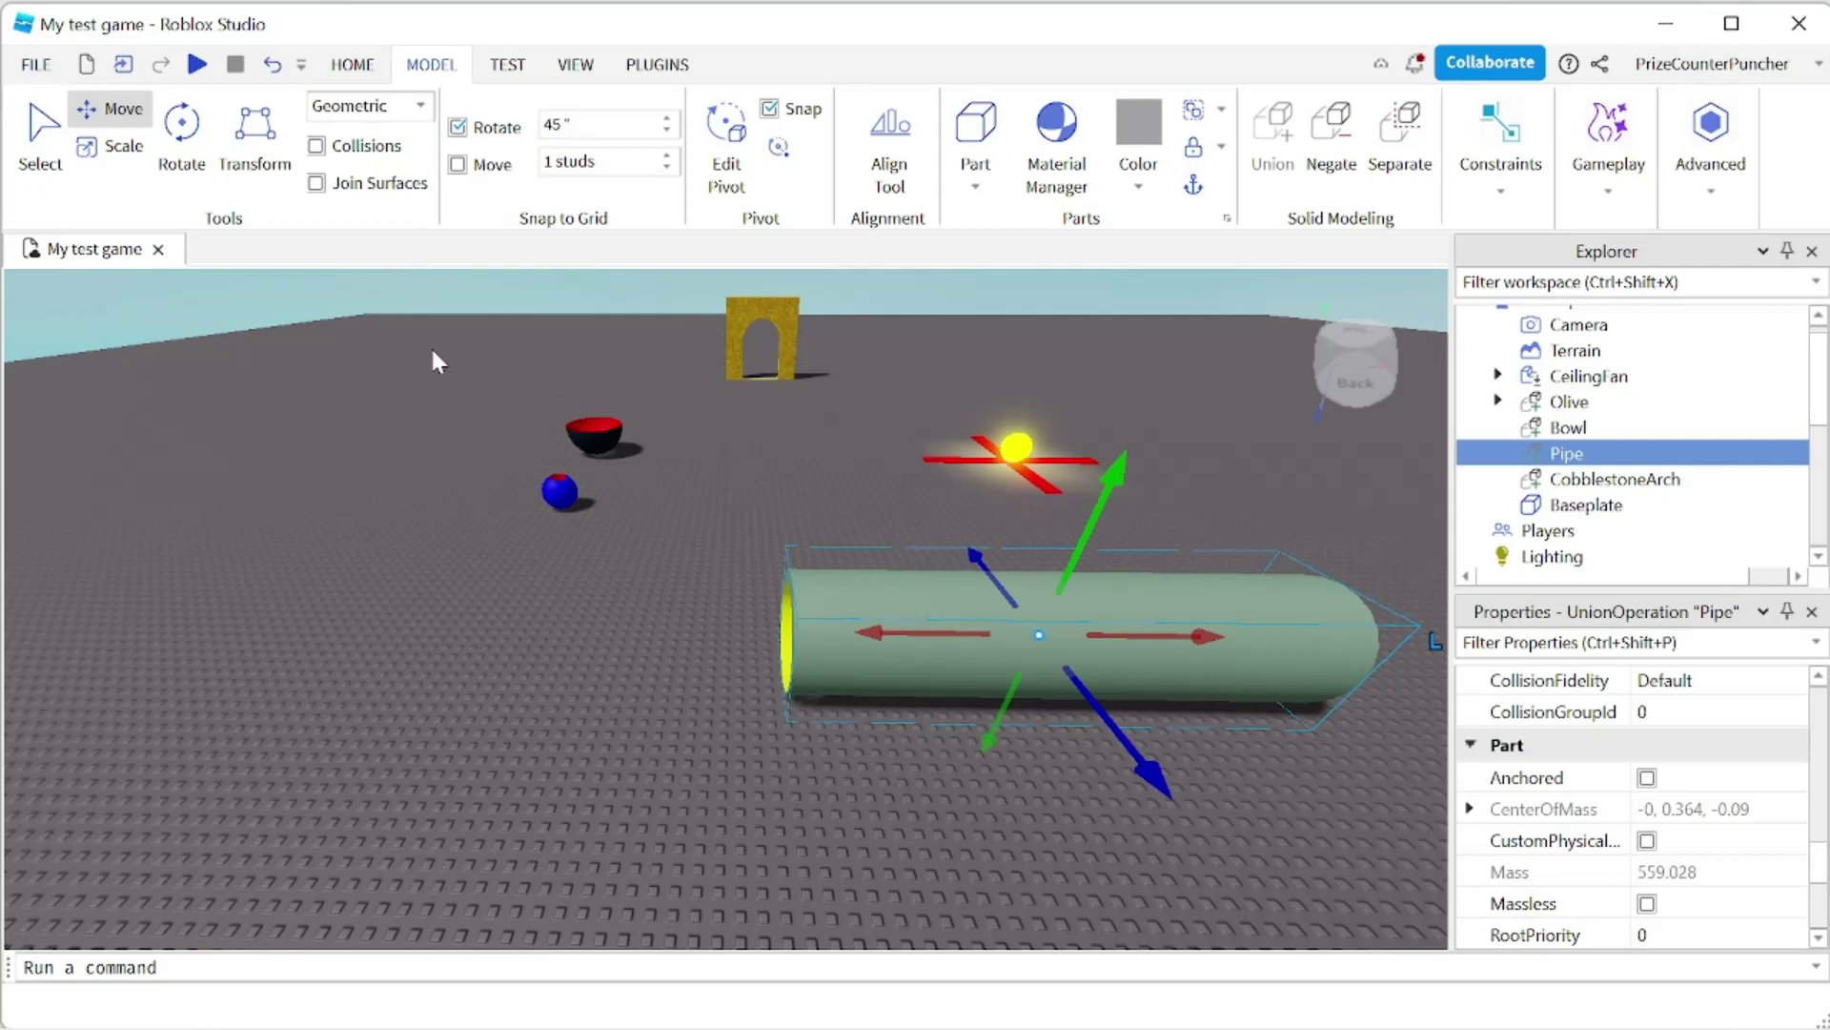
Start a playtest and walk the avatar to the bowl, into its hollow and back out to check the collision.
{"action": "left_click", "coordinate": [198, 73]}
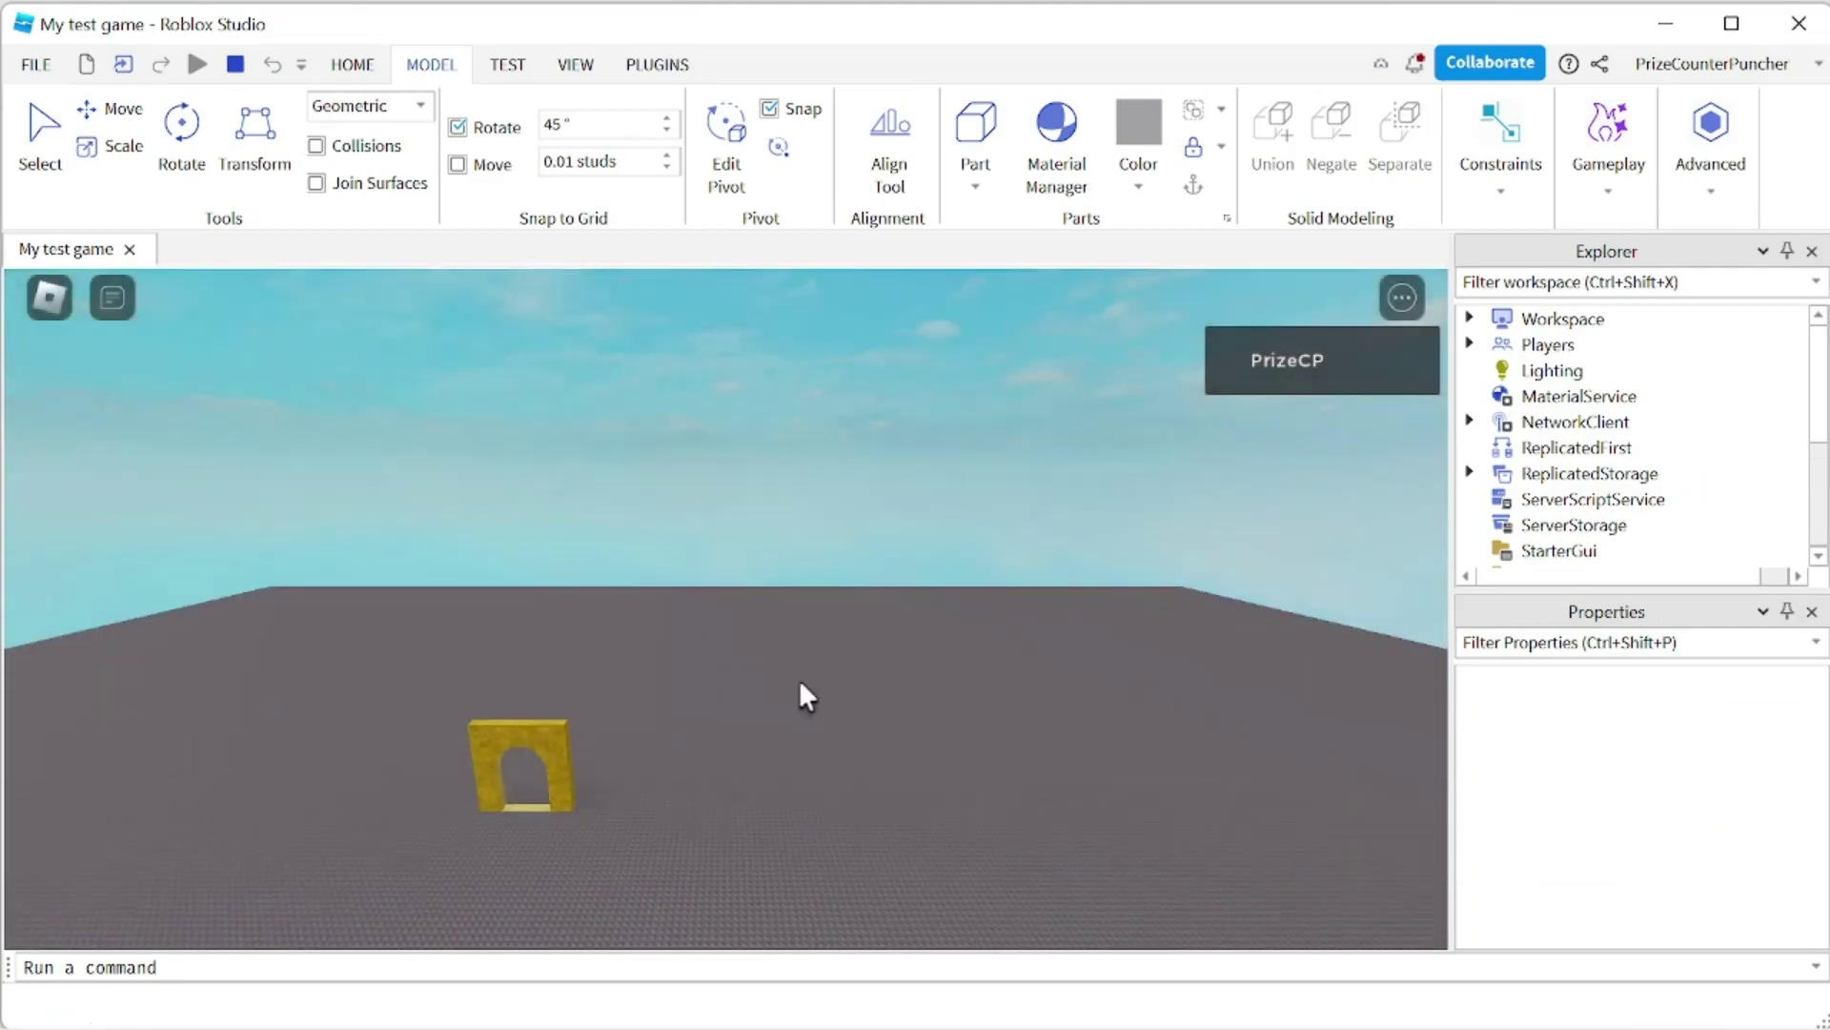
{"action": "key", "text": "s"}
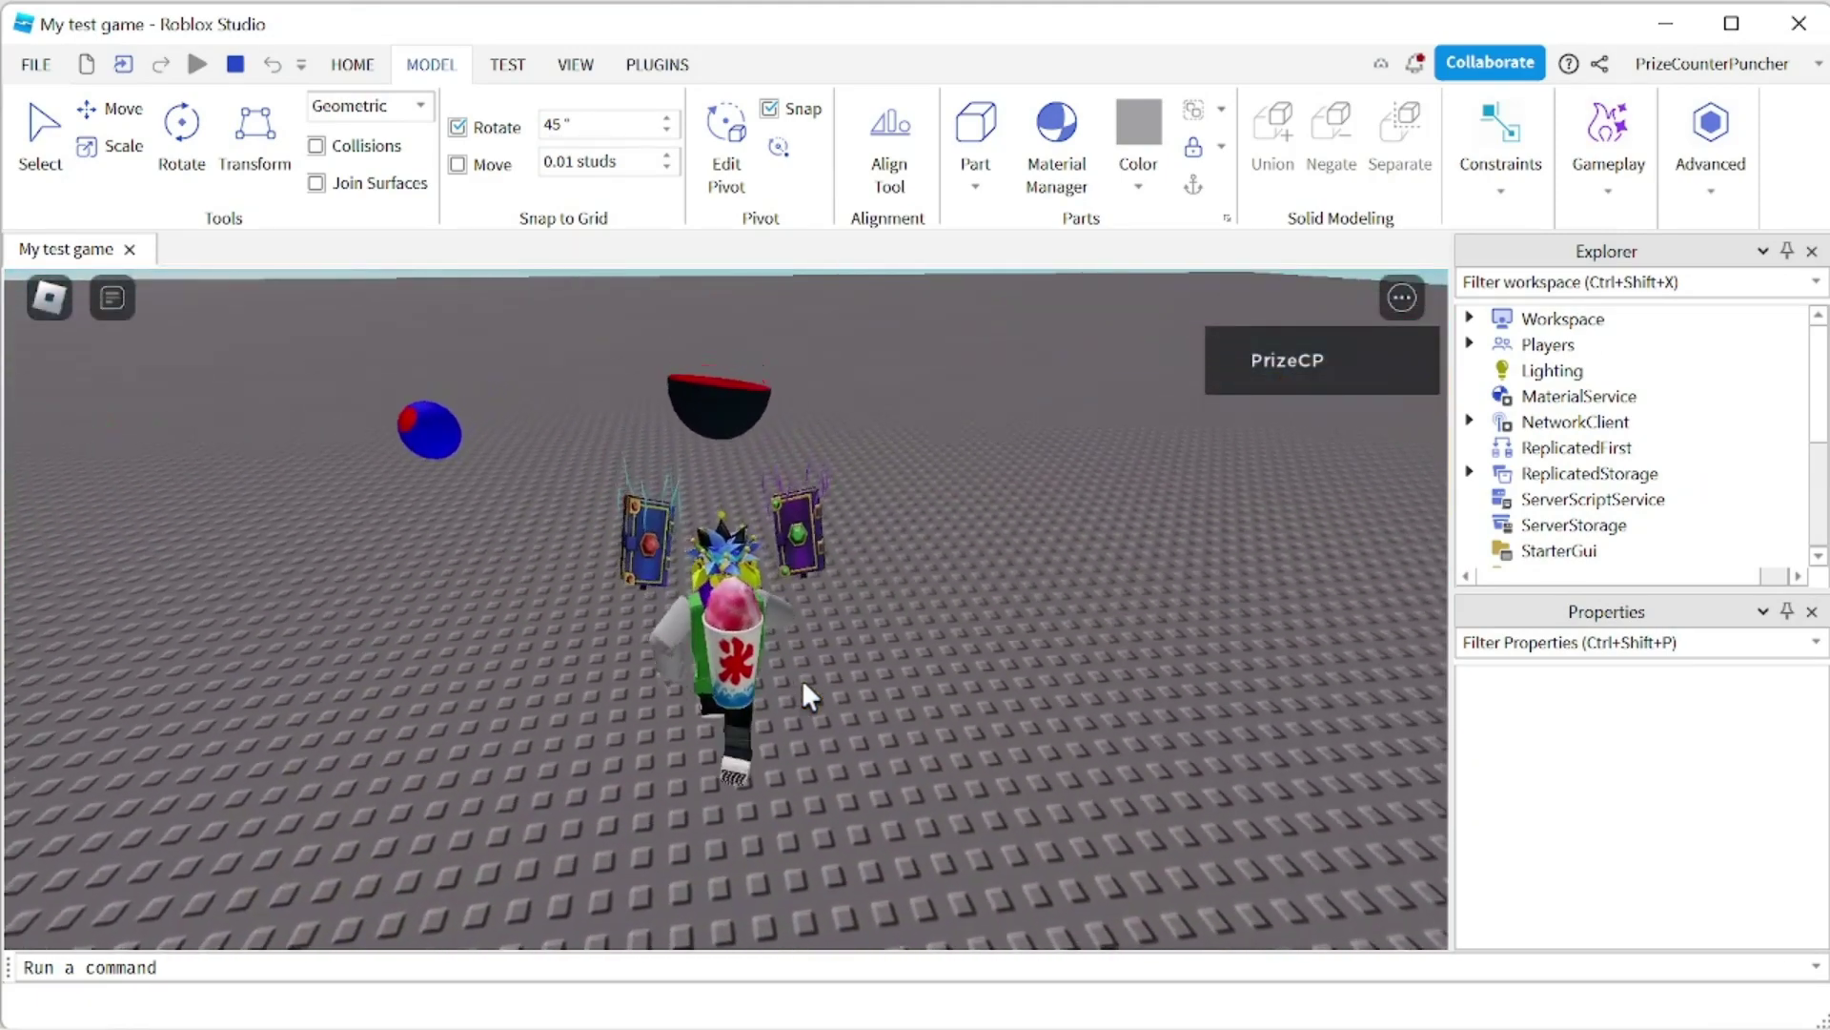
{"action": "key", "text": "s"}
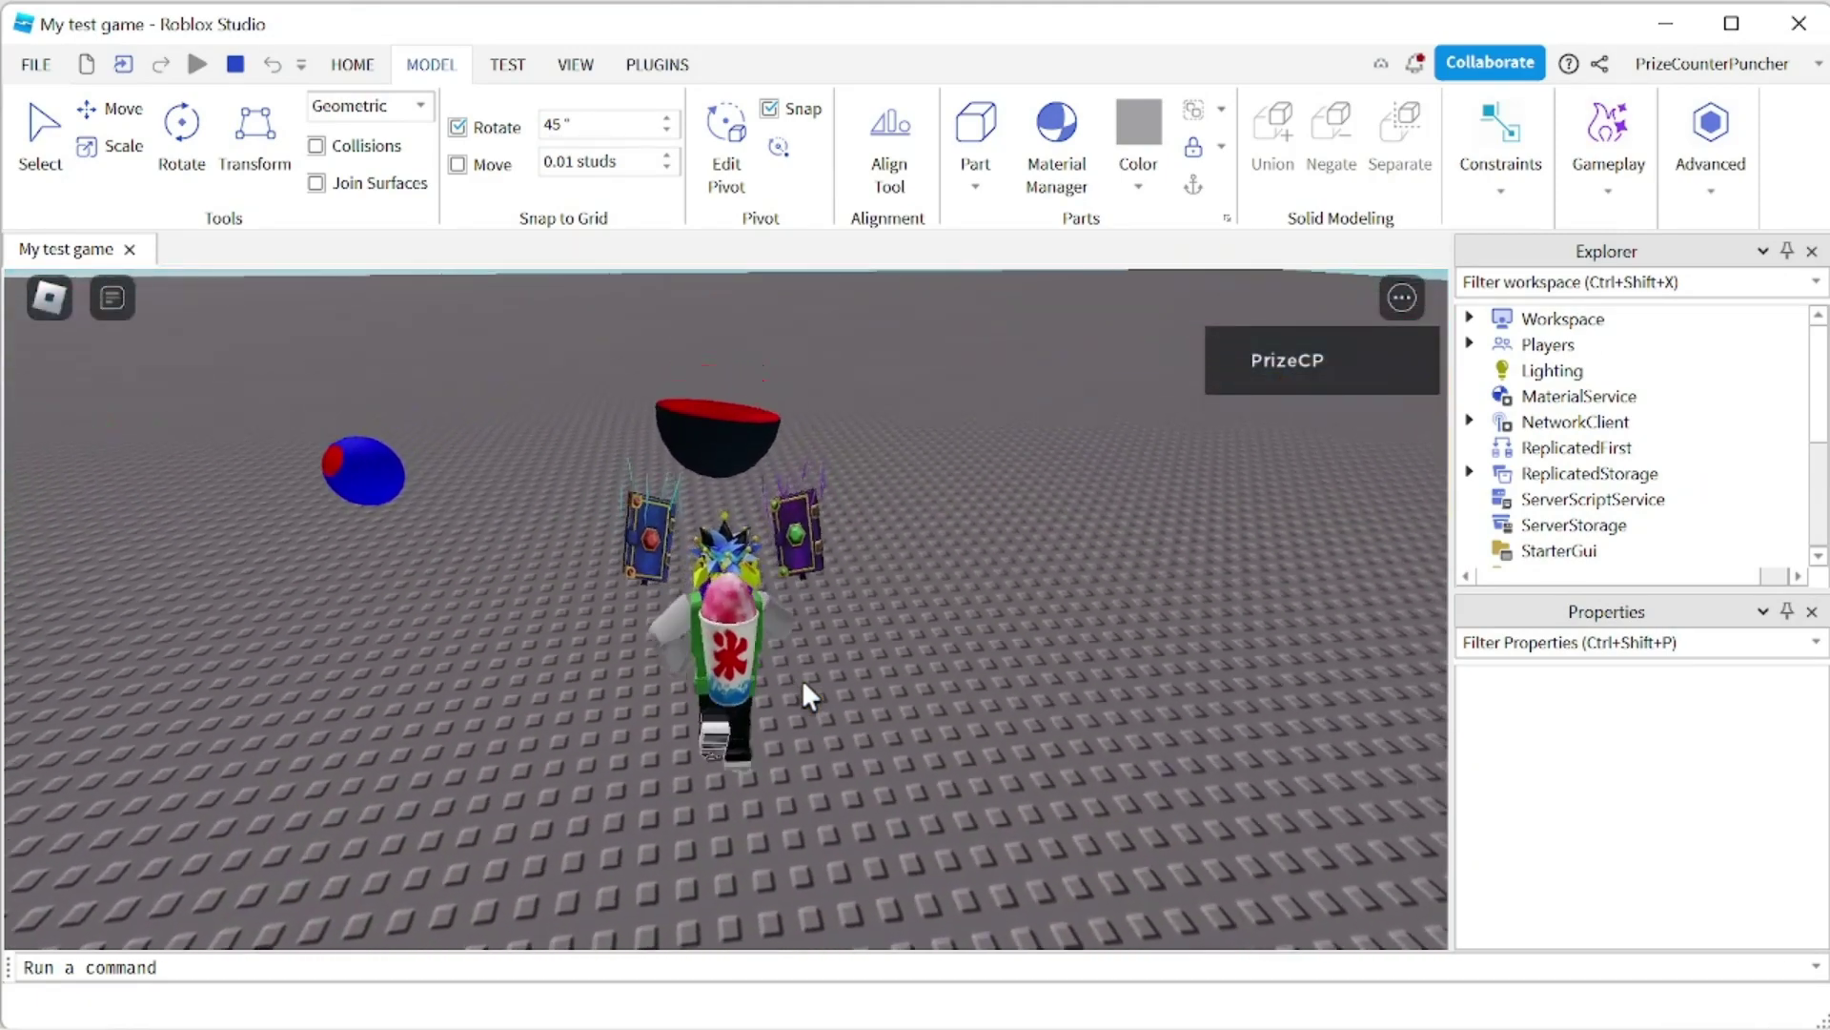
{"action": "key", "text": "s"}
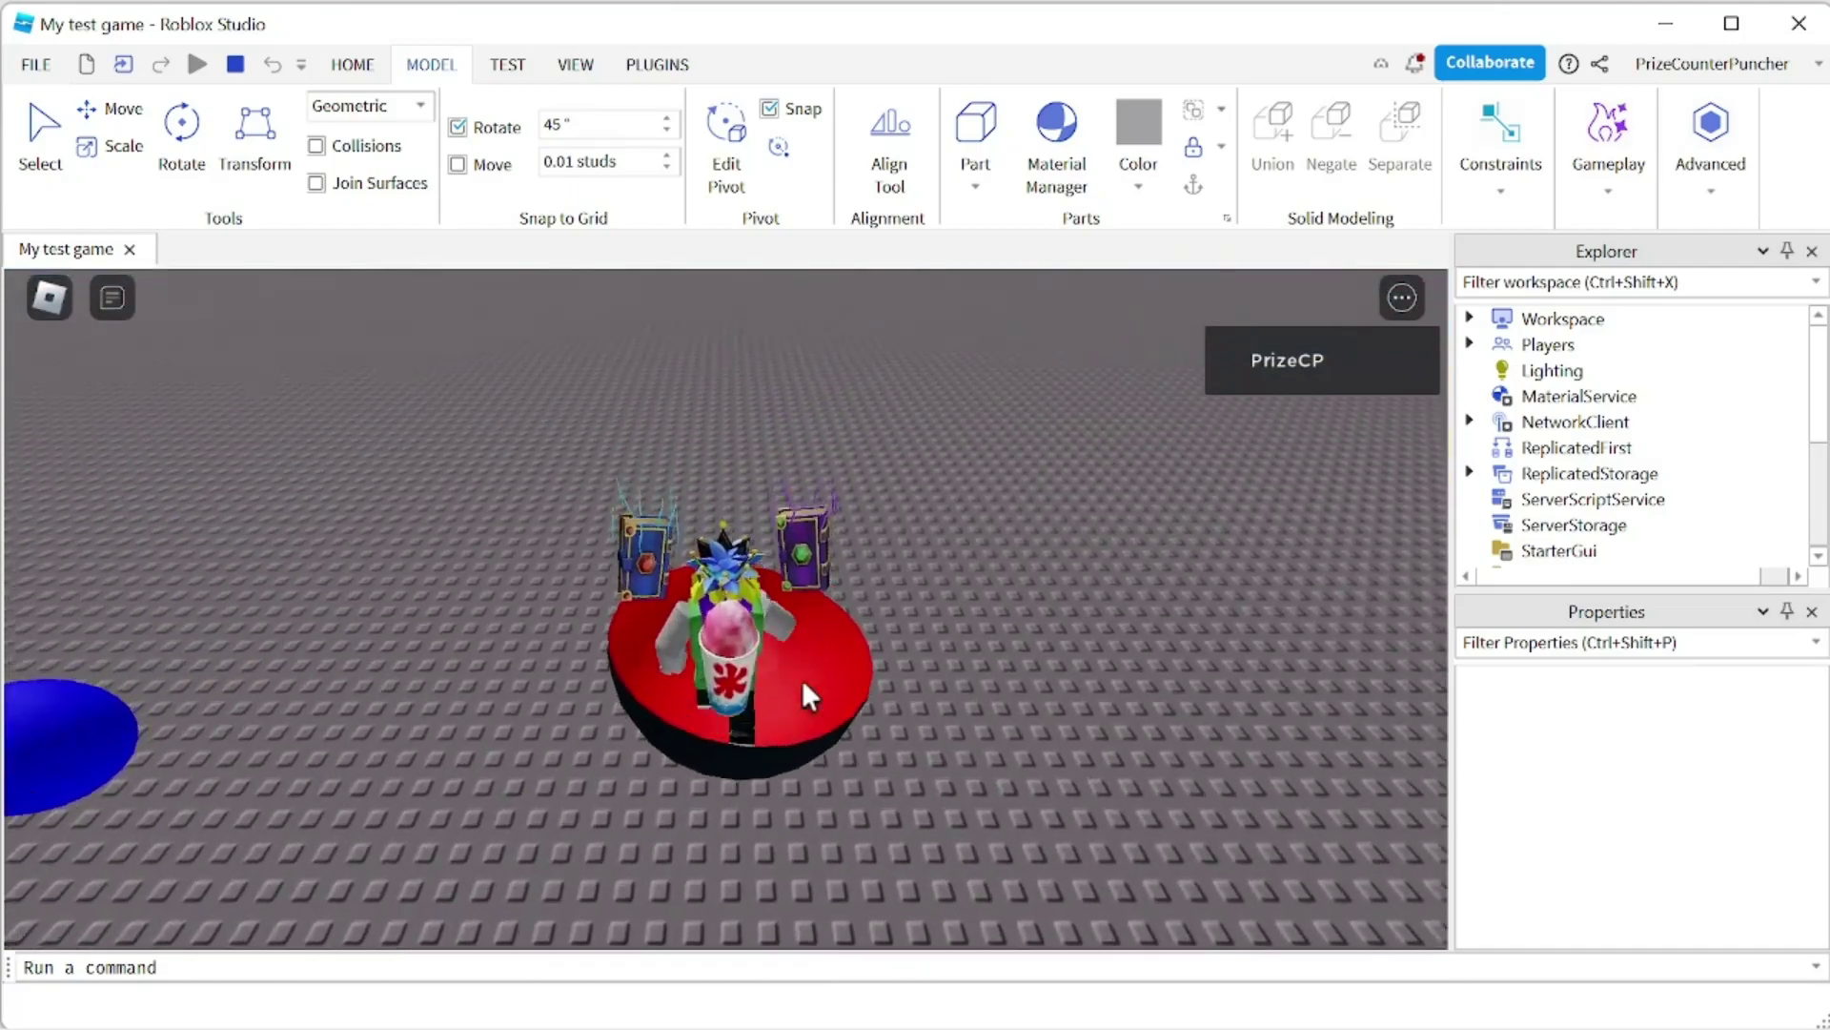
{"action": "key", "text": "s"}
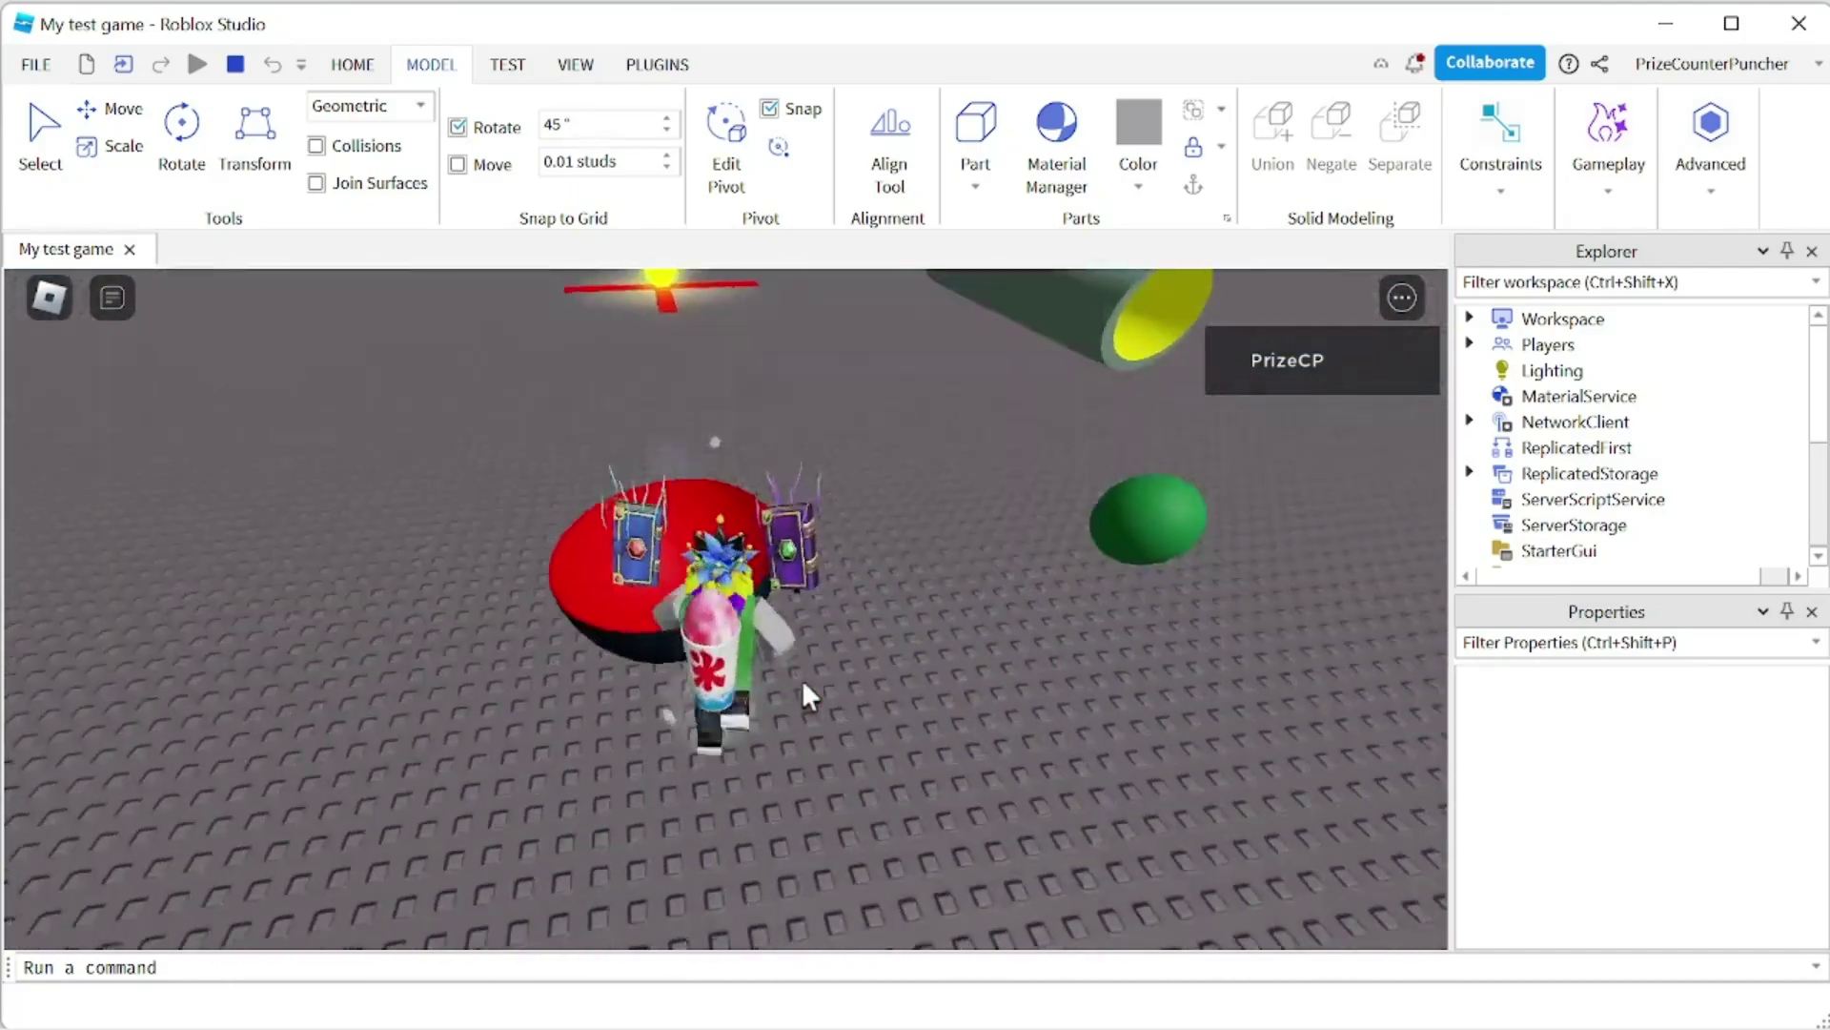
{"action": "key", "text": "s"}
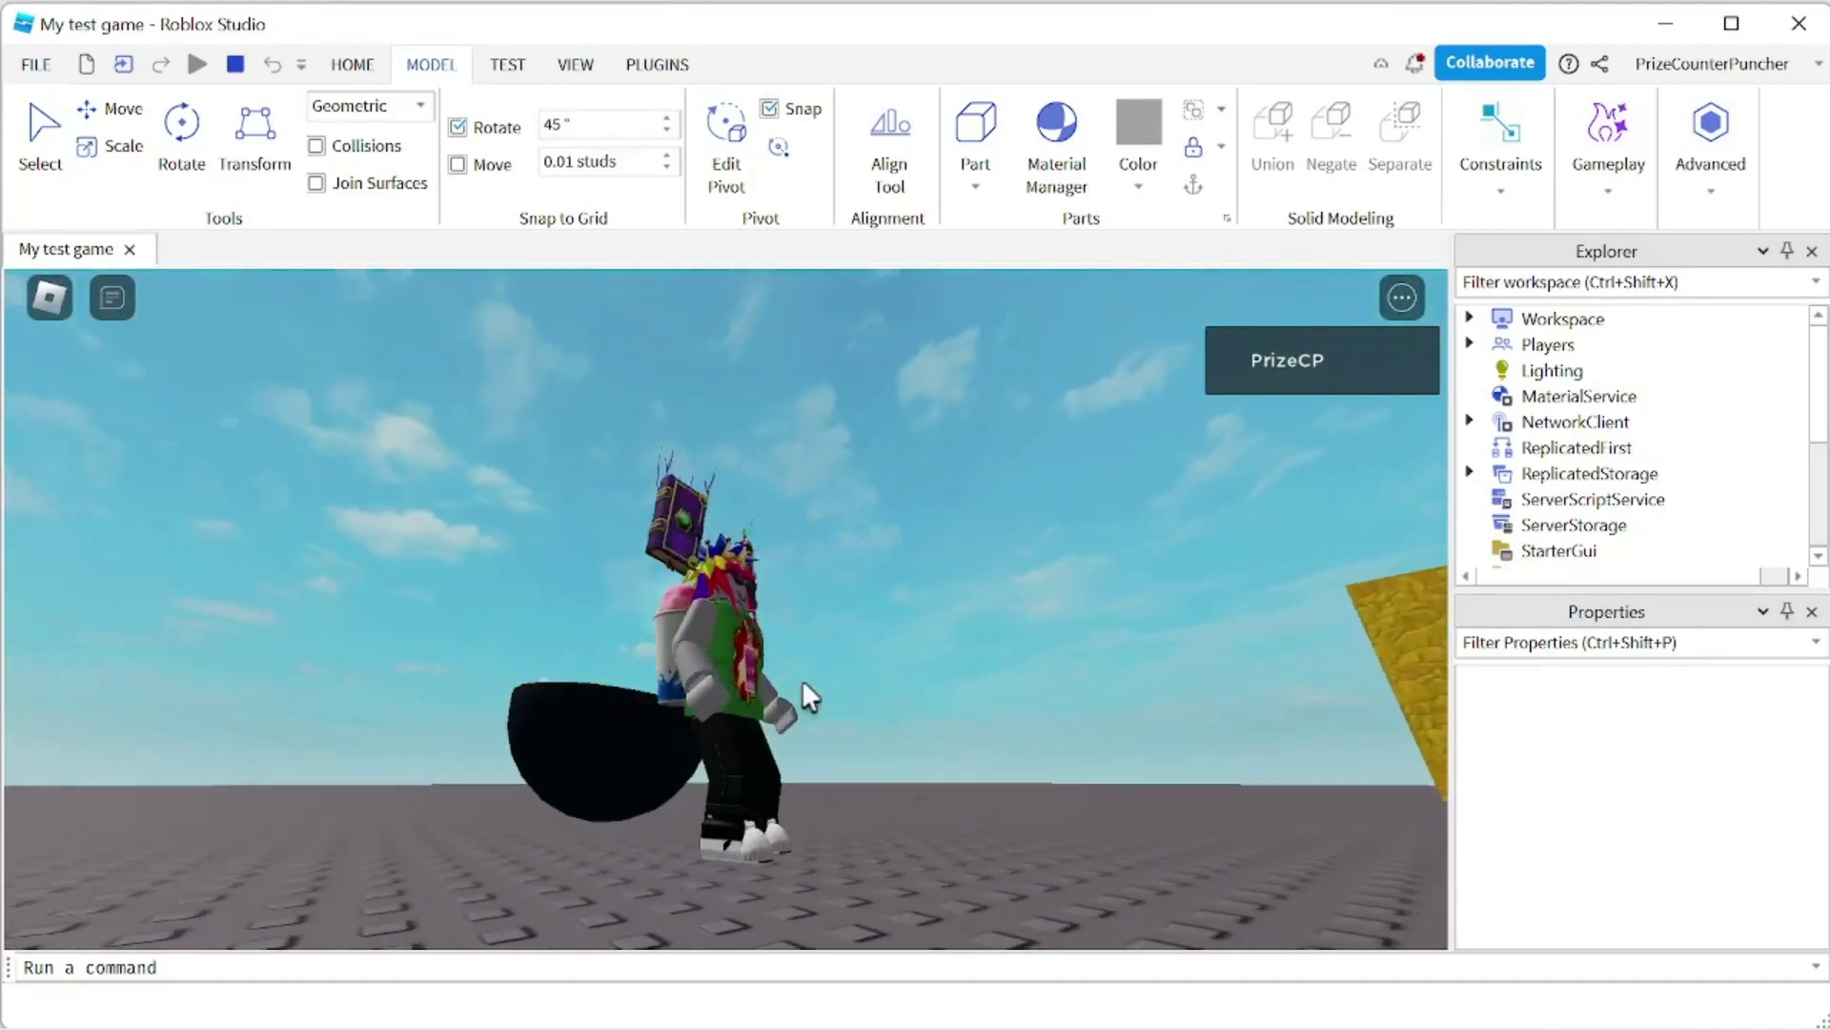
{"action": "key", "text": "s"}
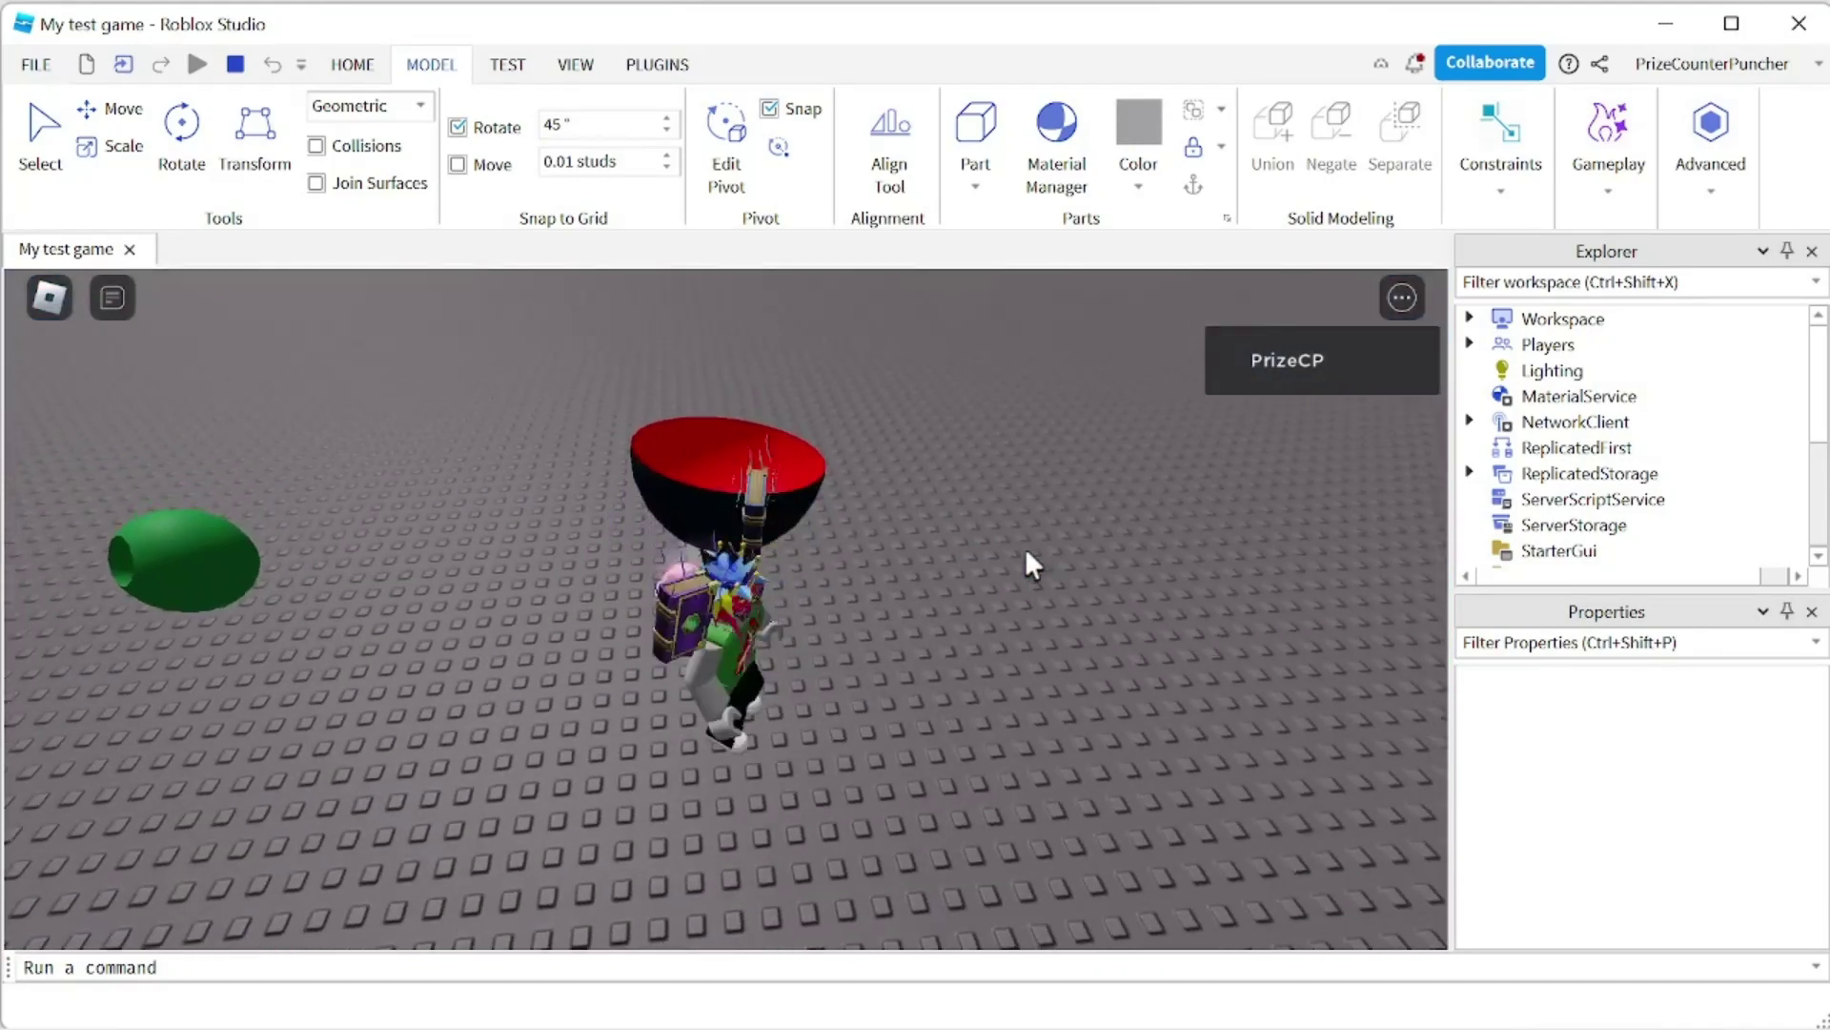
{"action": "key", "text": "s"}
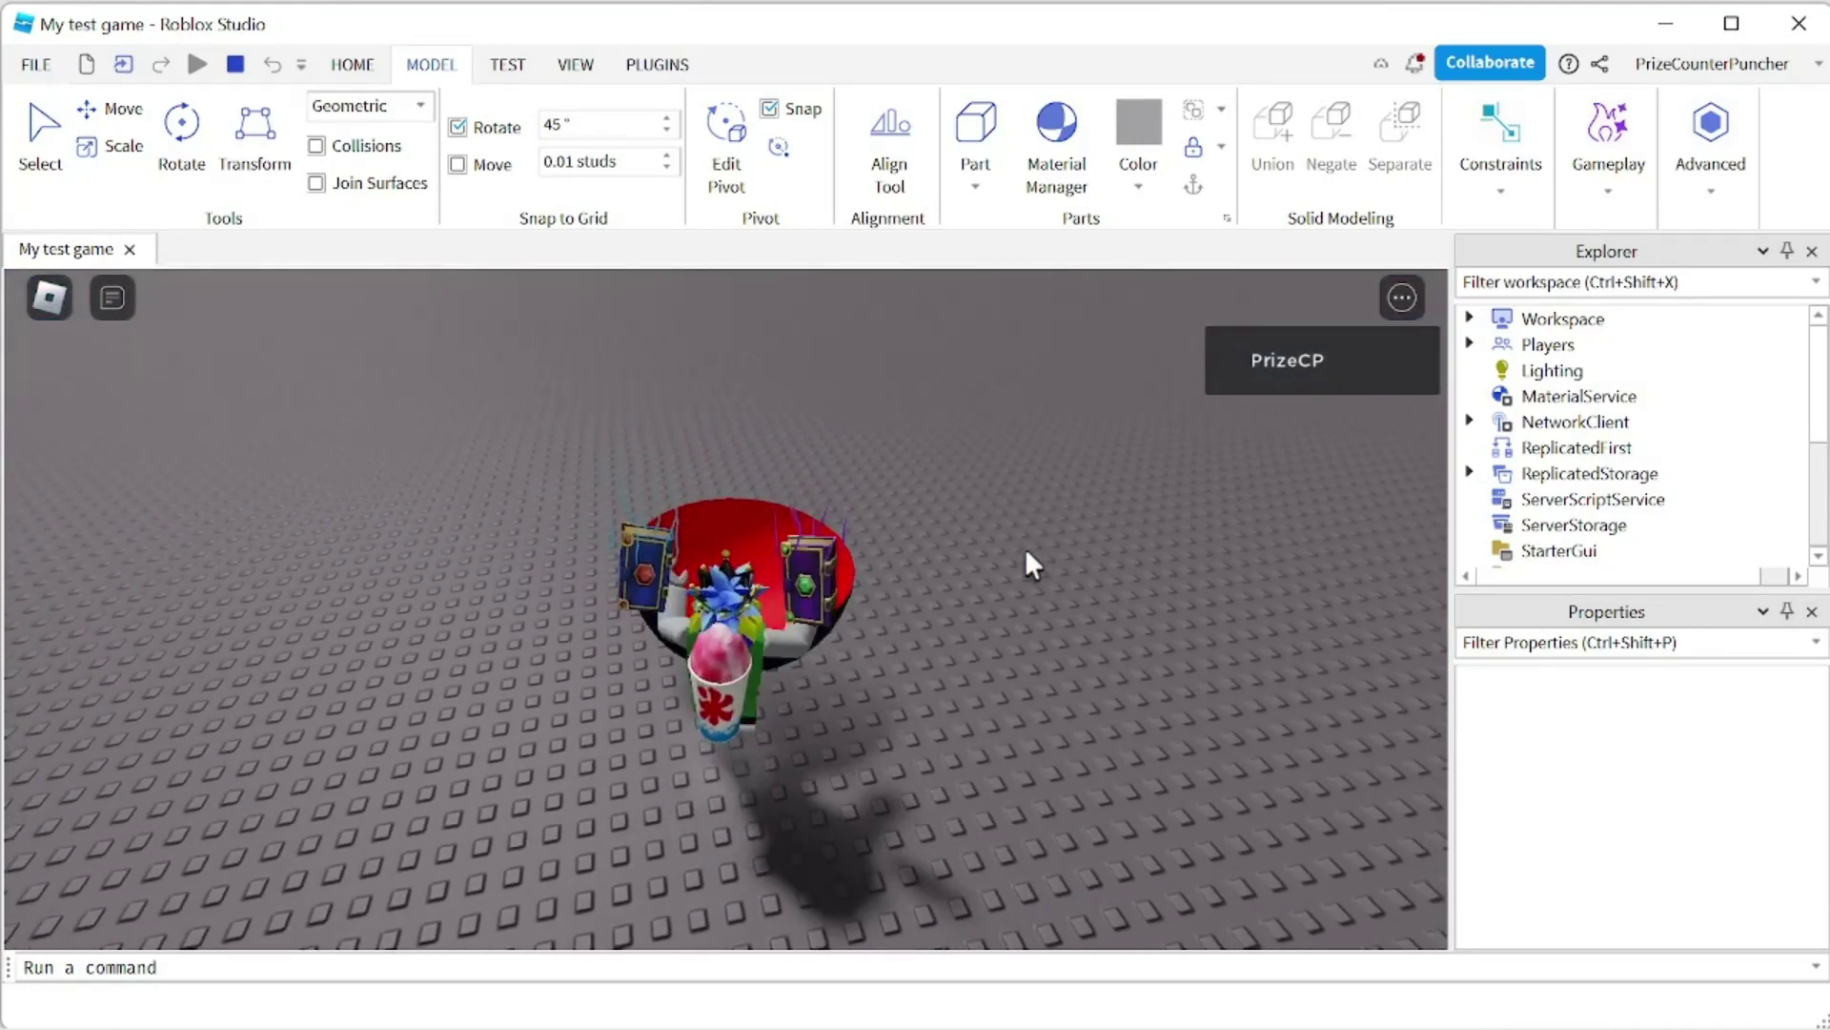
{"action": "key", "text": "s"}
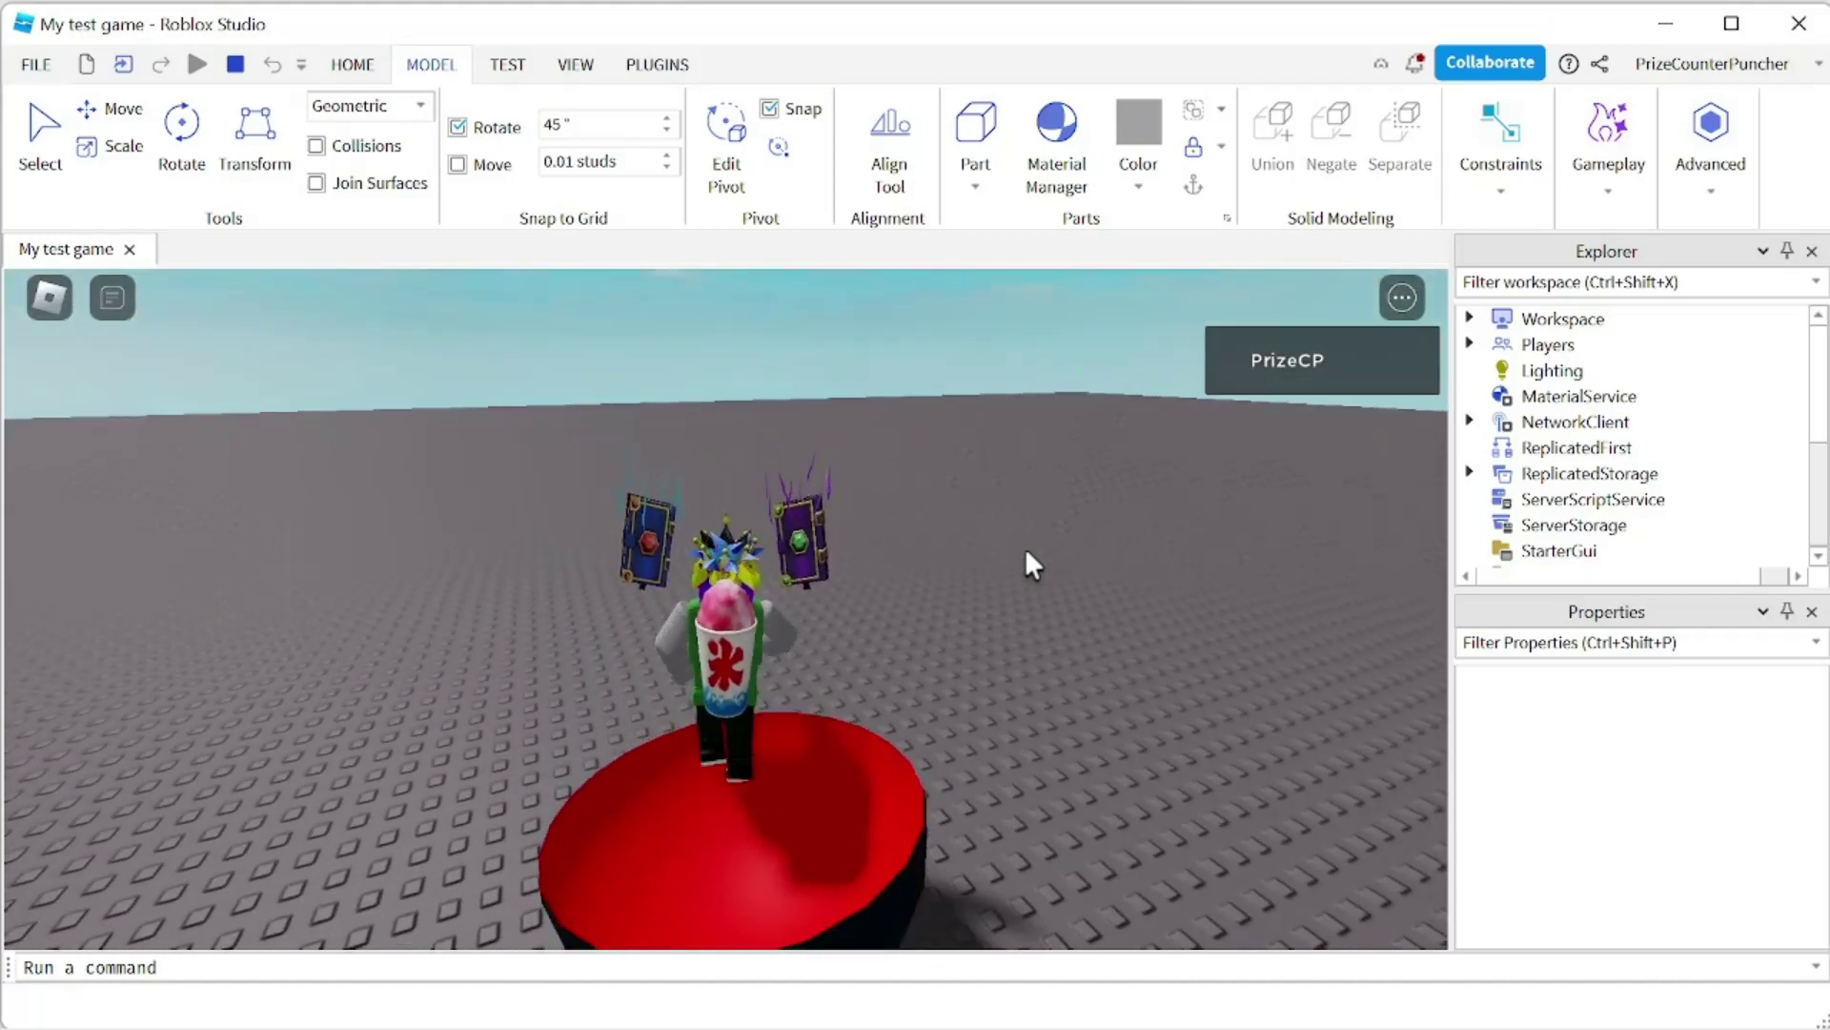
{"action": "key", "text": "s"}
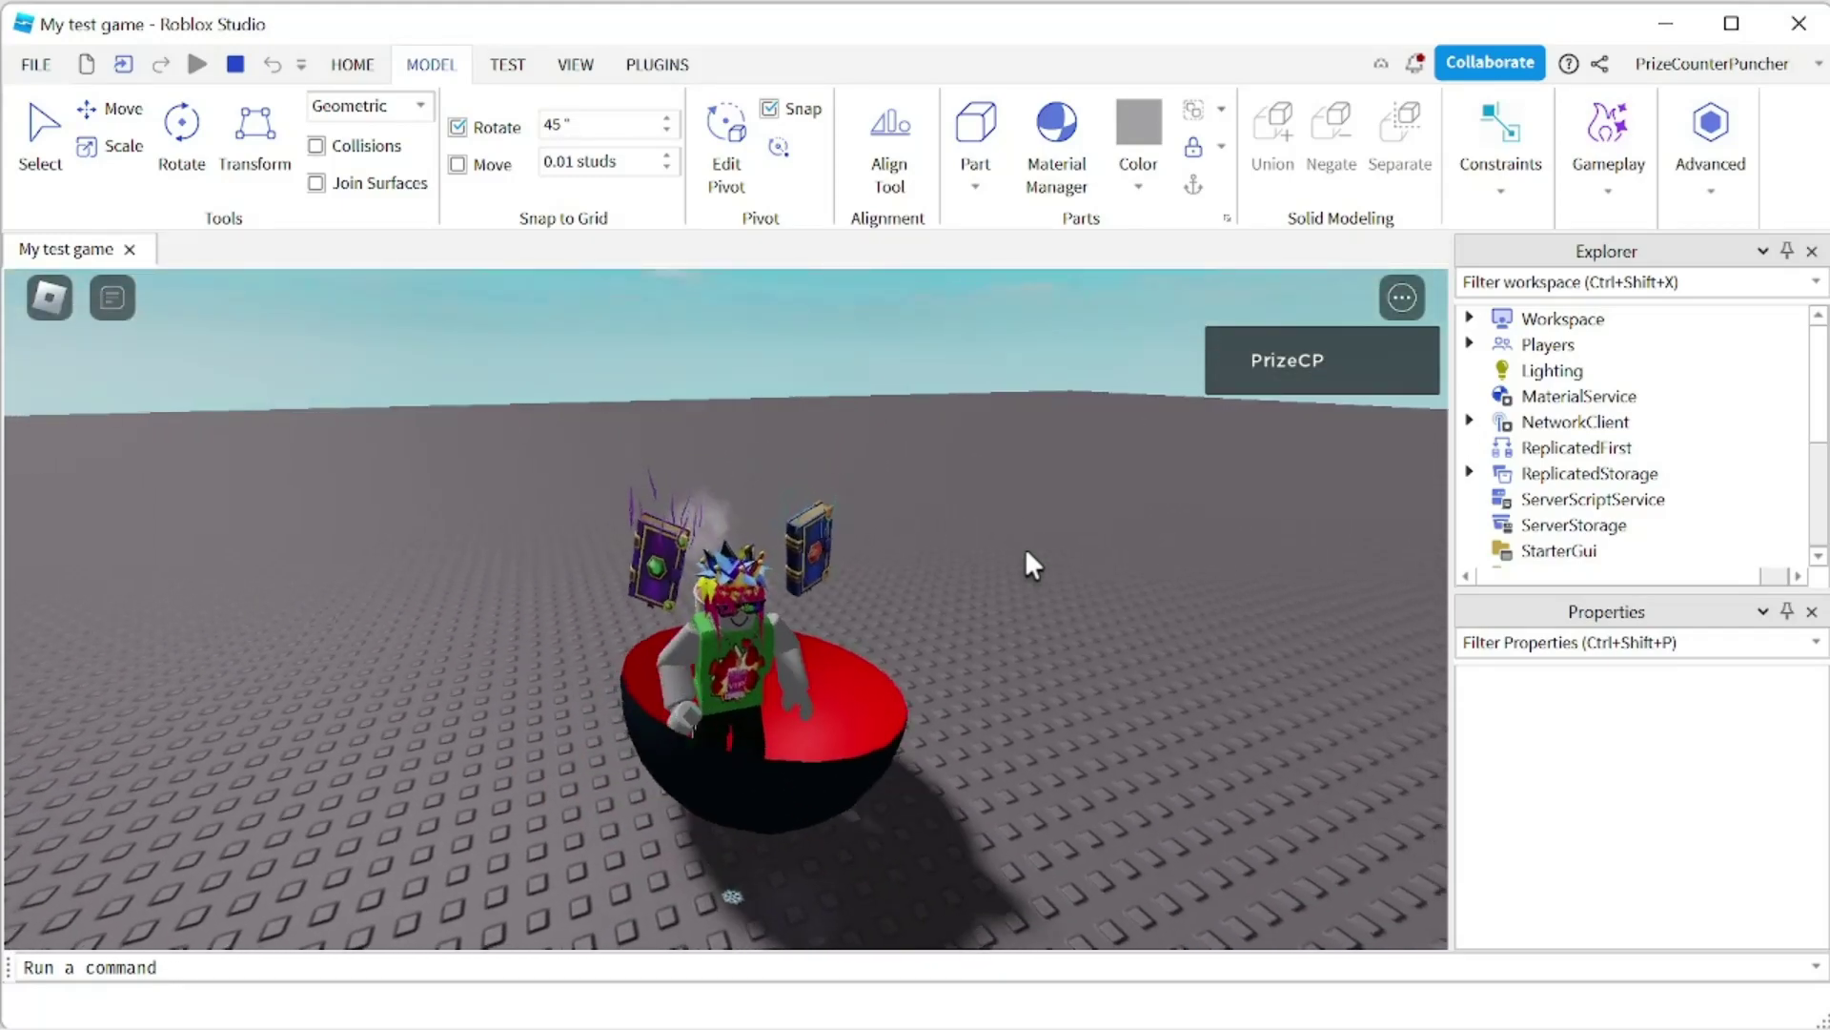
{"action": "key", "text": "w"}
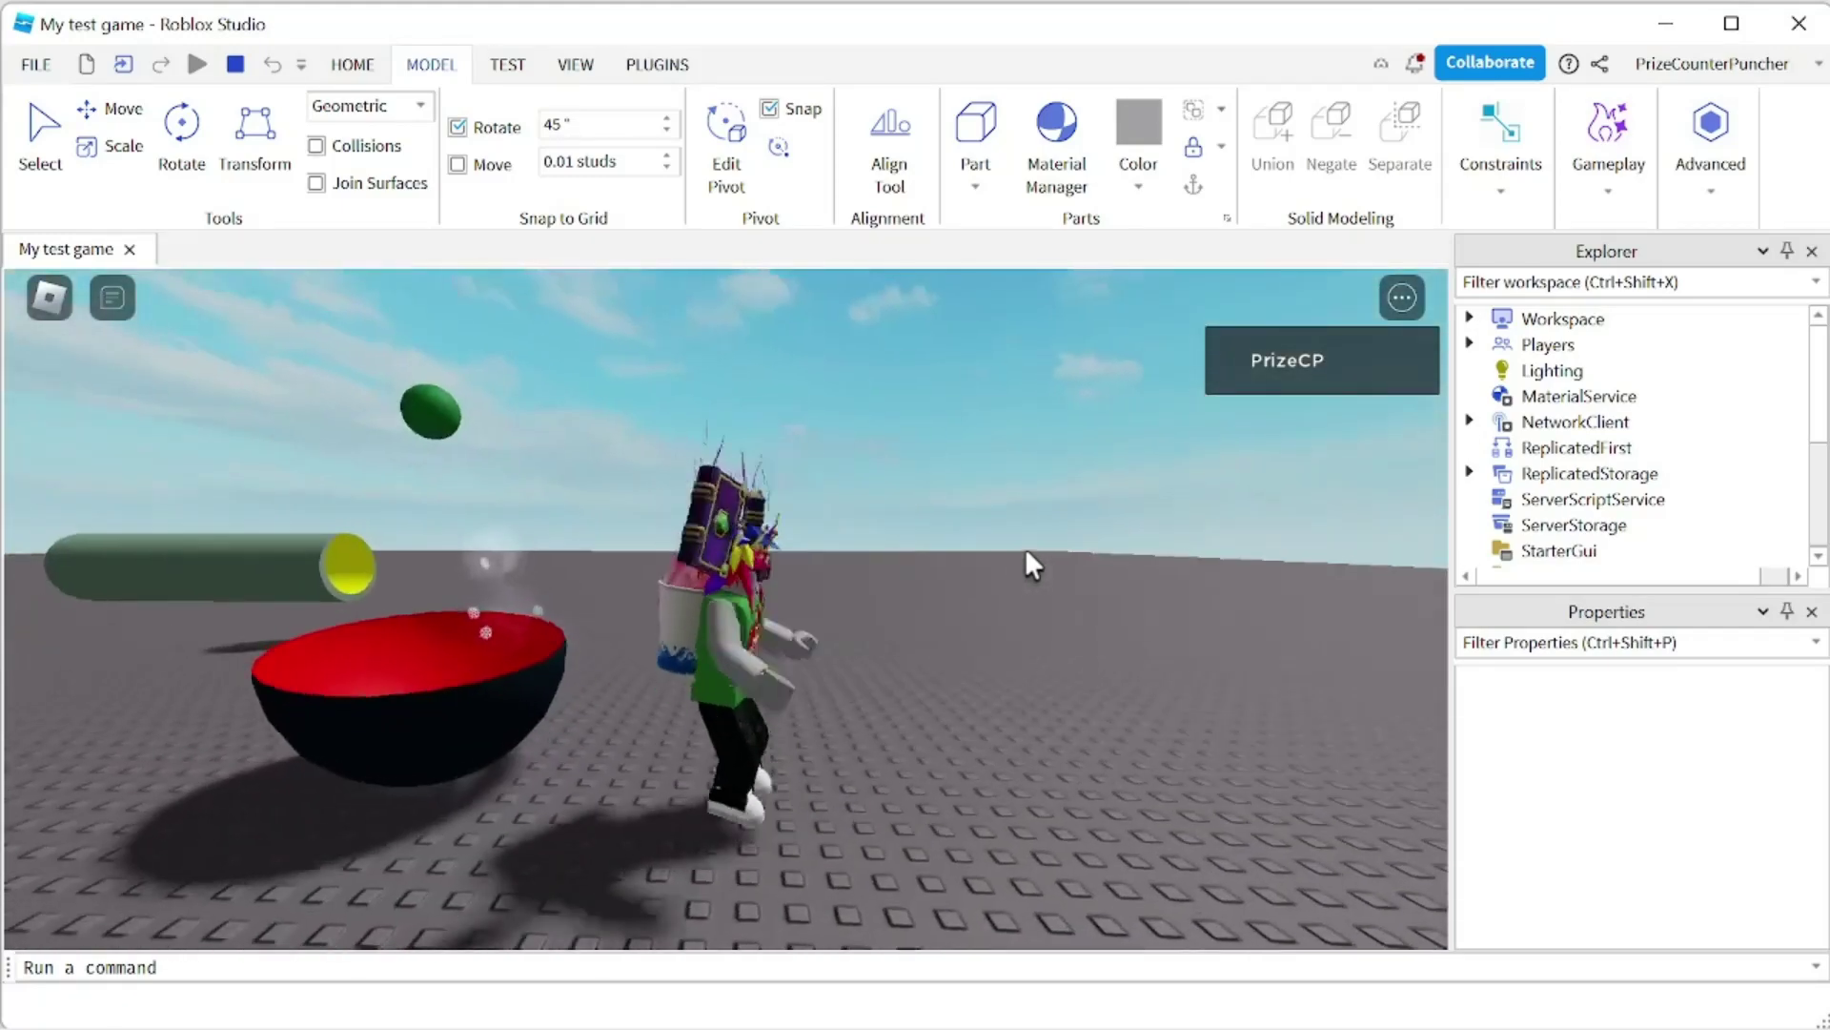
Walk the avatar to the pipe and pass through its hollow interior to check the opening.
{"action": "key", "text": "w"}
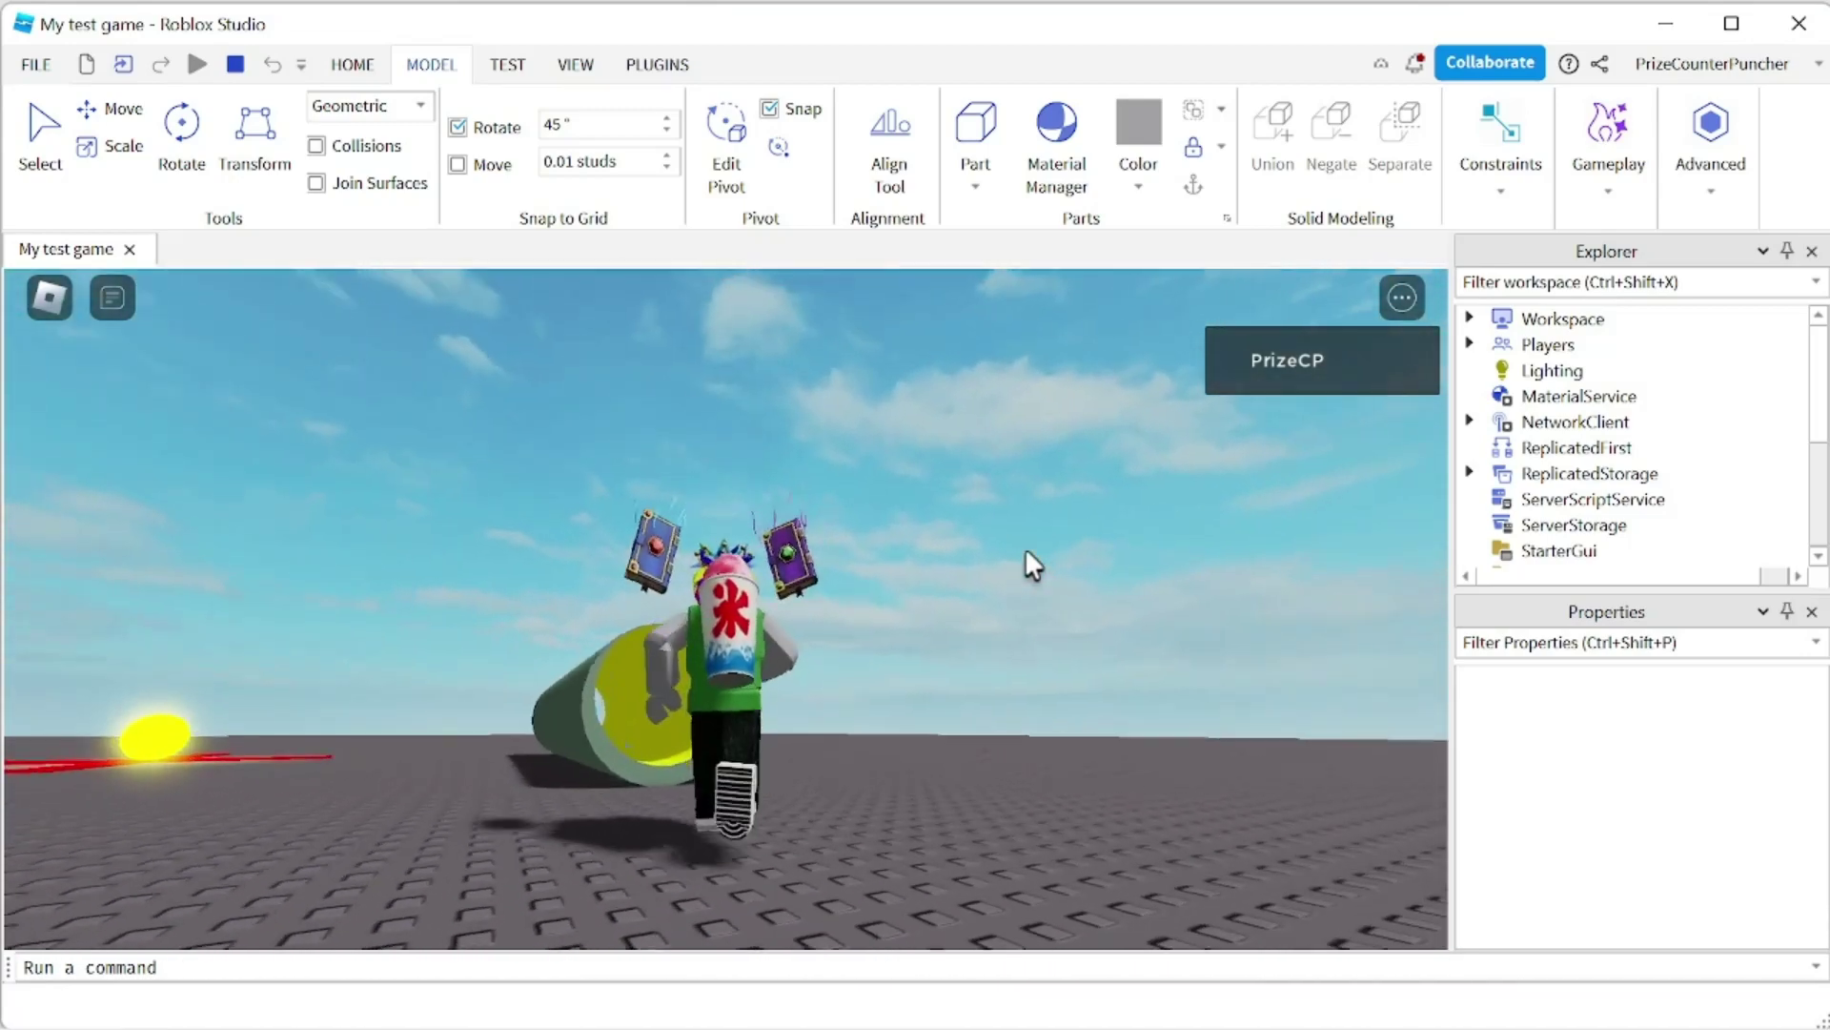
{"action": "key", "text": "Left"}
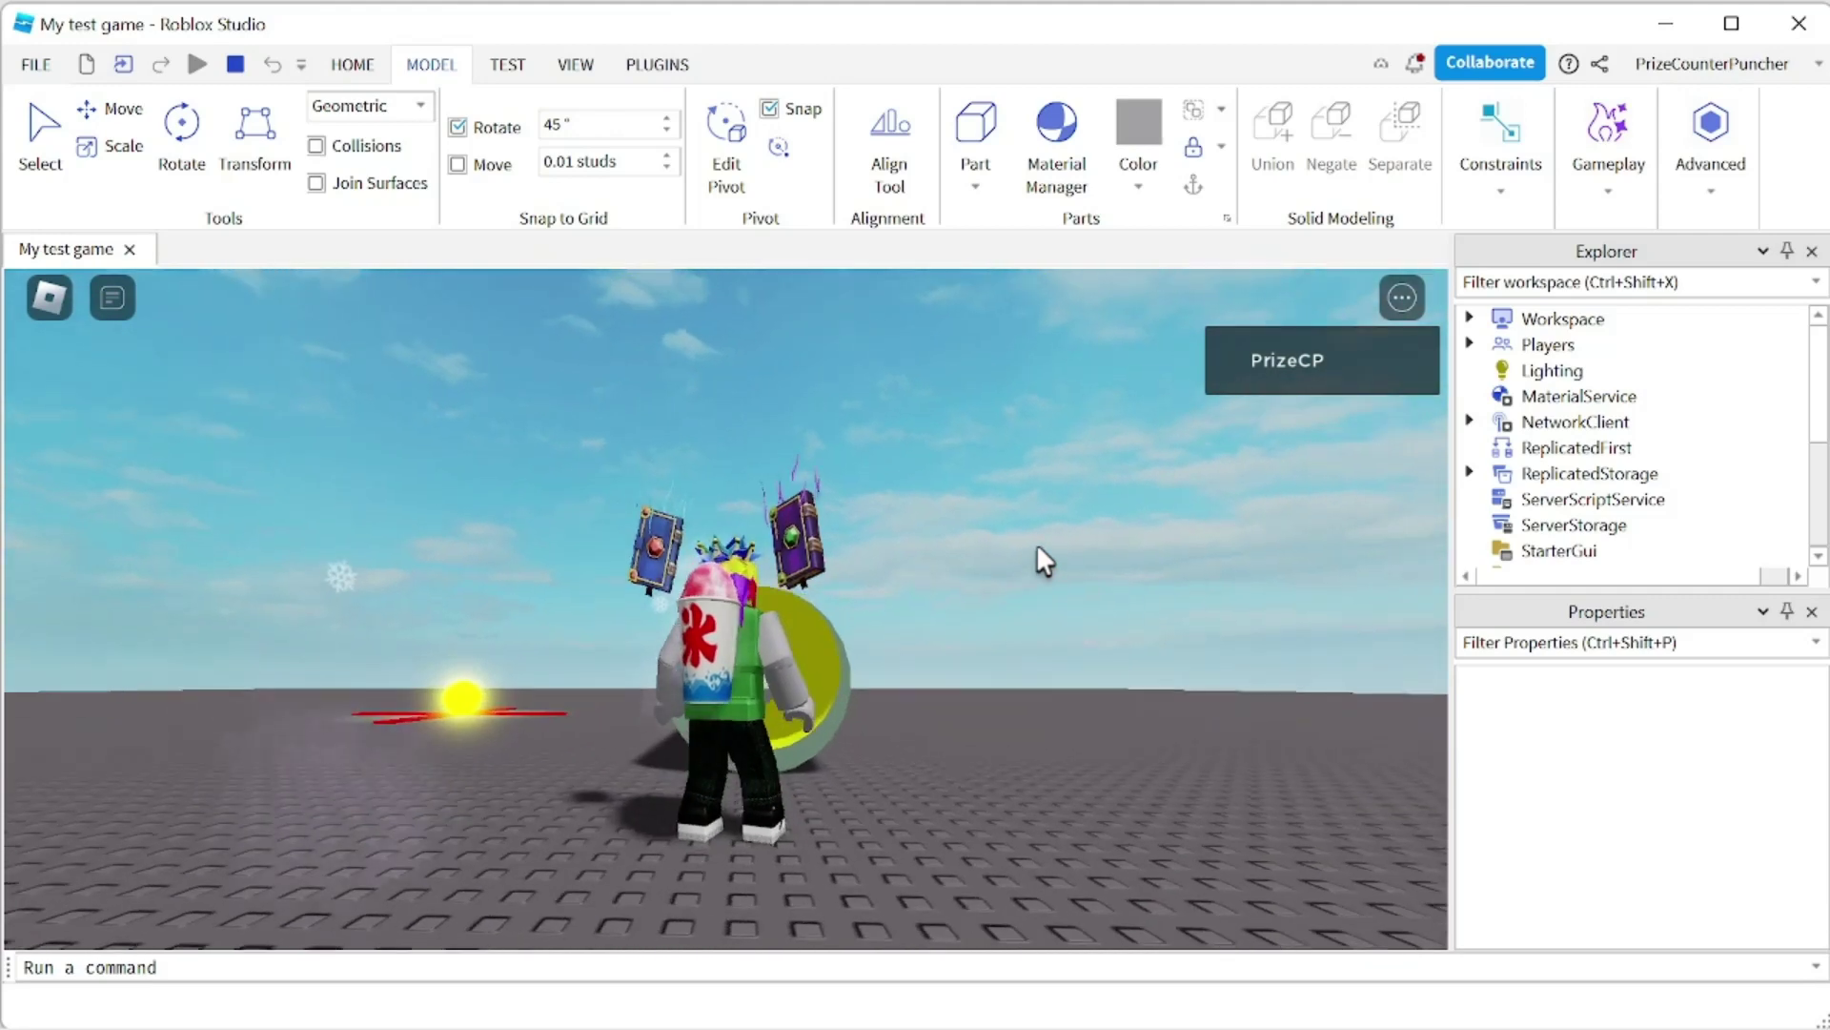
{"action": "key", "text": "Left"}
{"action": "key", "text": "Left"}
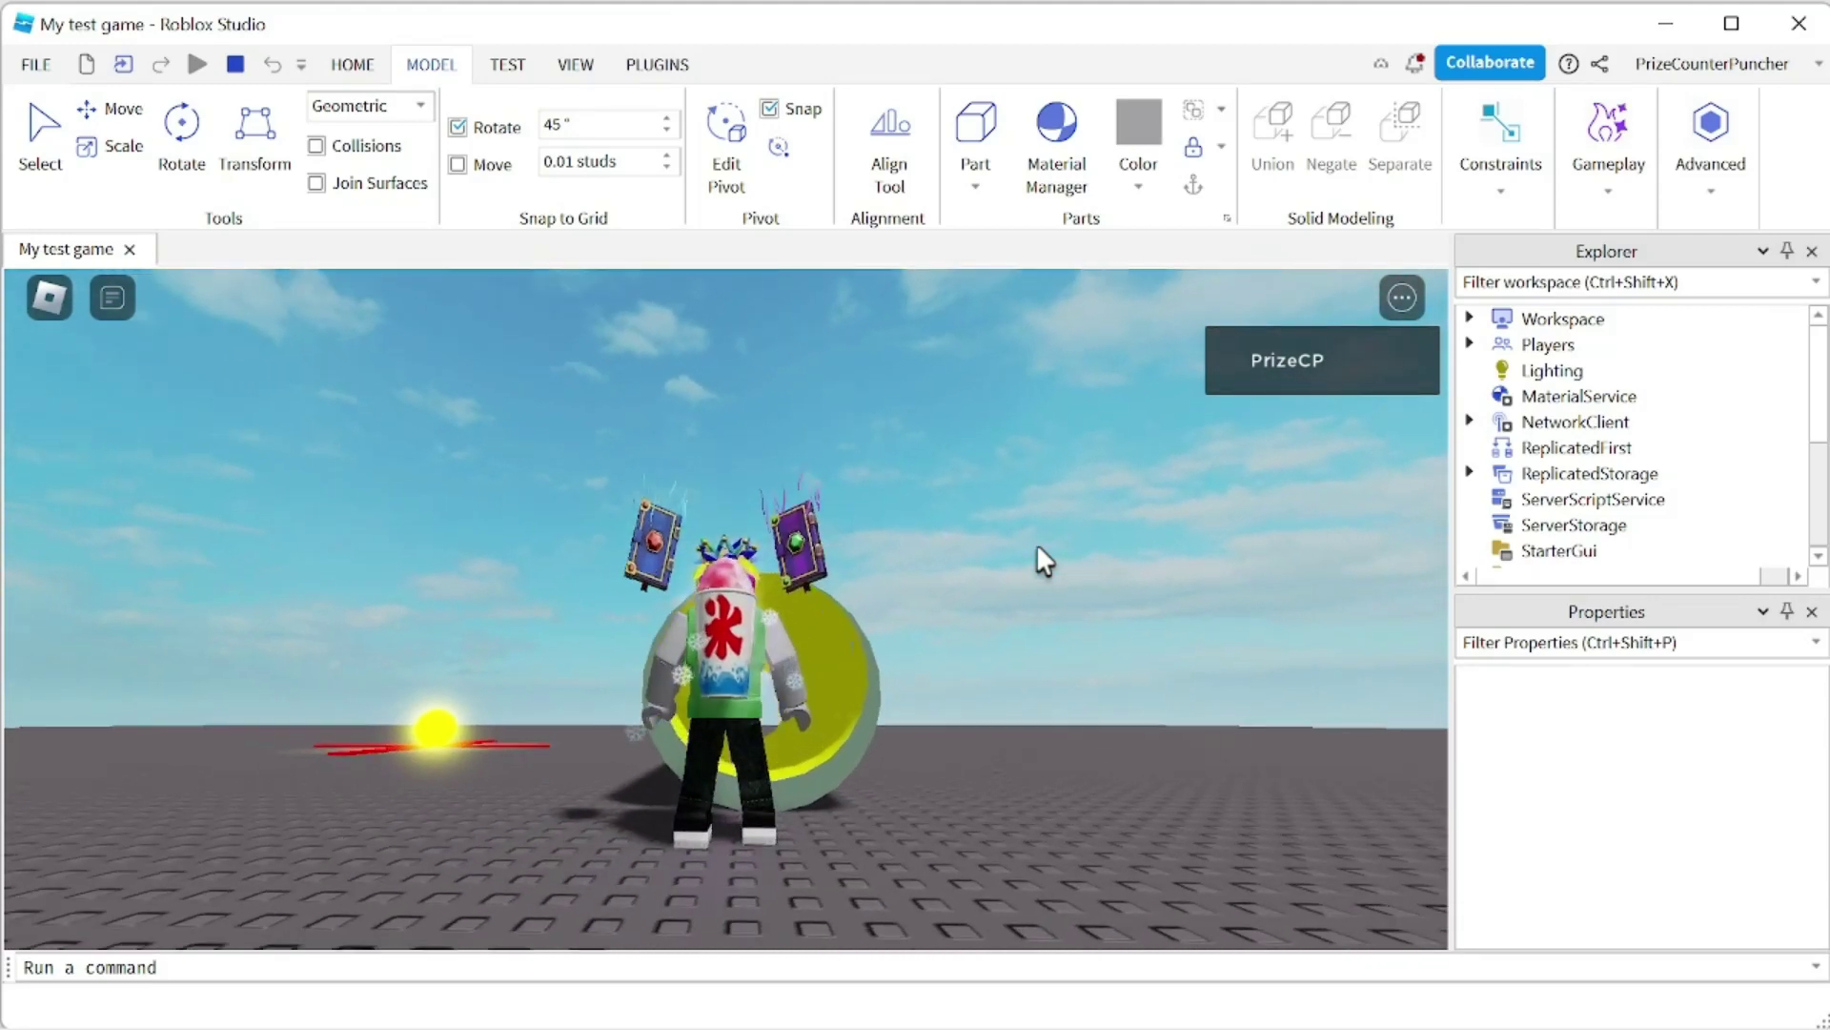
{"action": "key", "text": "a"}
{"action": "key", "text": "a"}
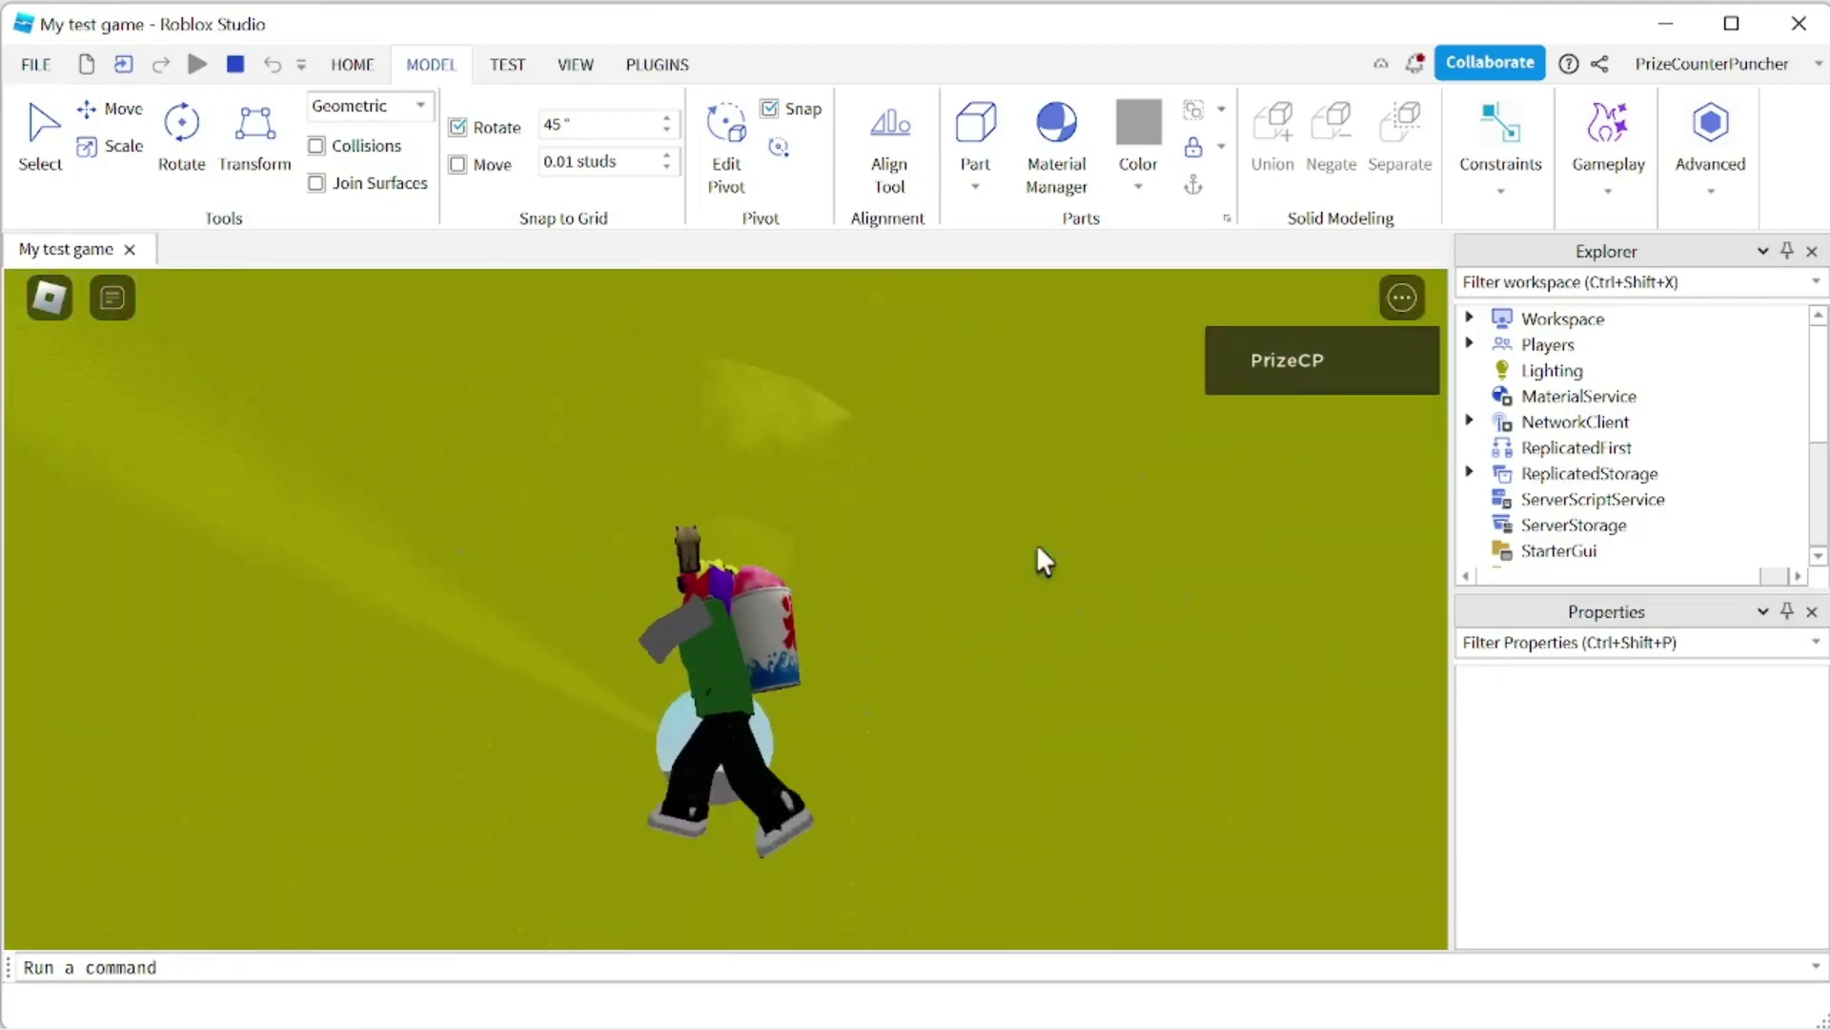
{"action": "key", "text": "w"}
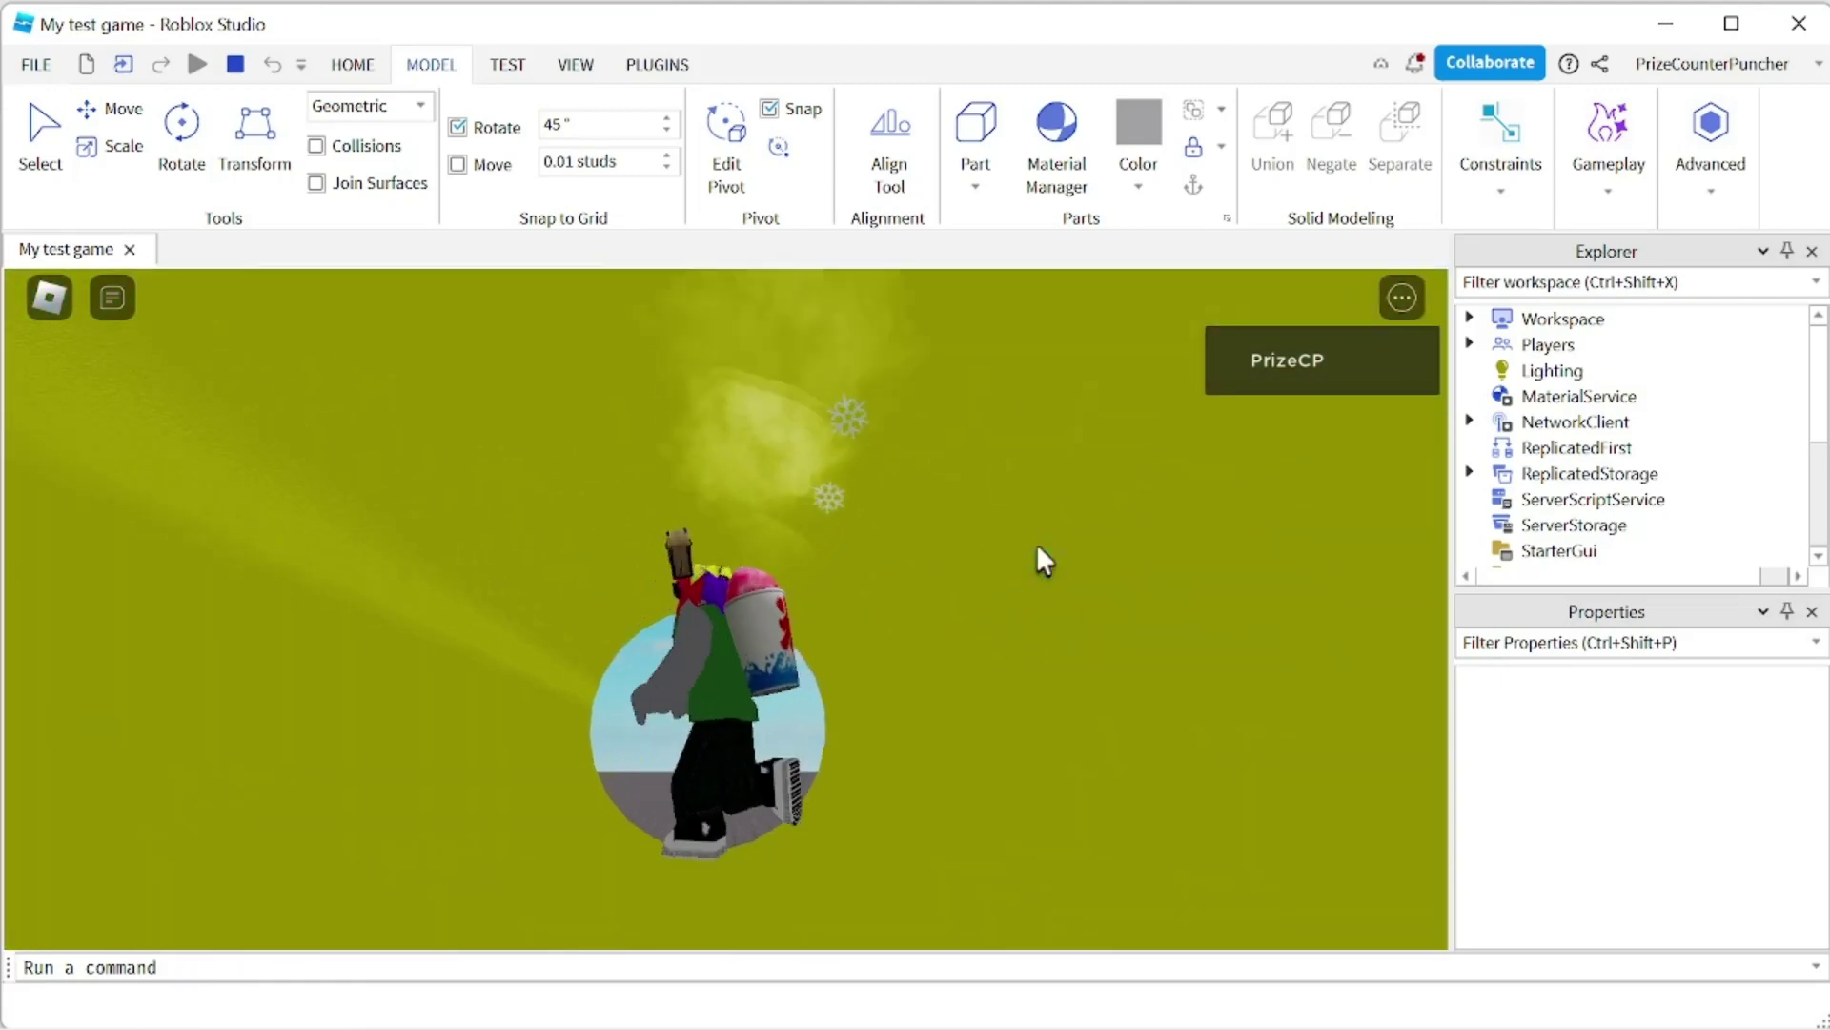
{"action": "key", "text": "a"}
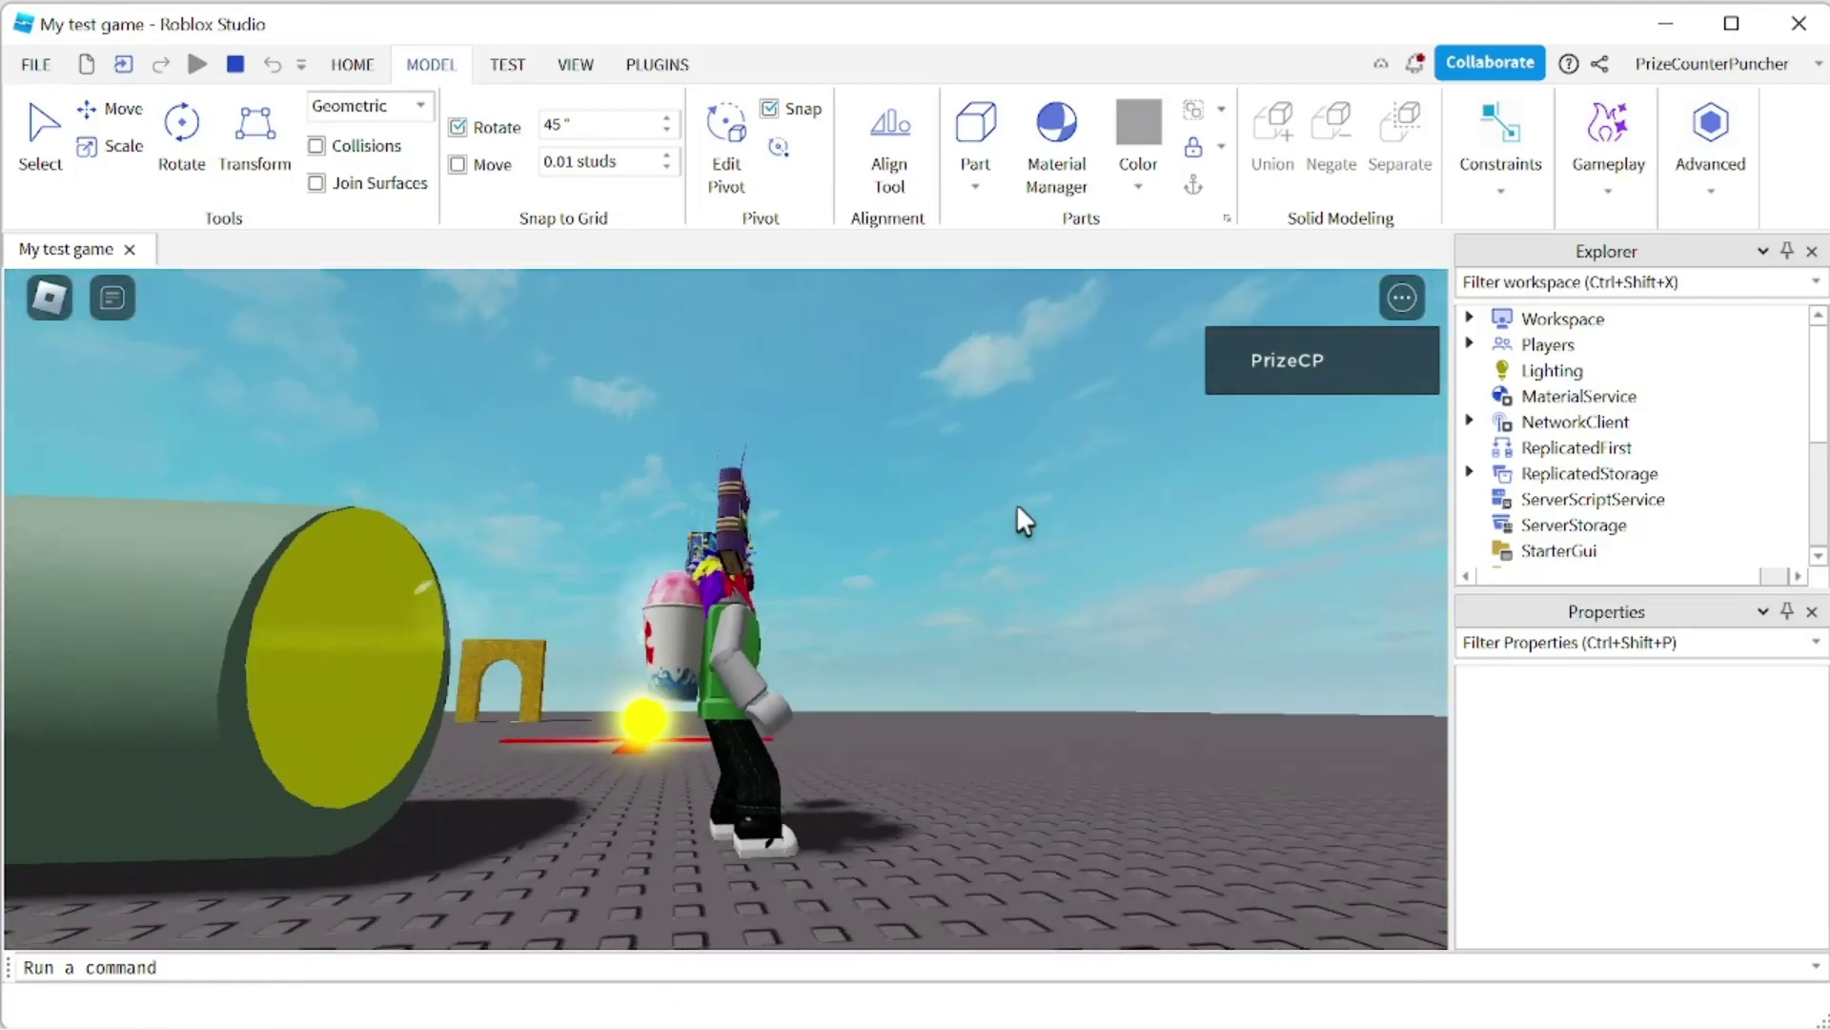
Walk the avatar from the pipe past the ceiling fan to the cobblestone arch and into its doorway.
{"action": "key", "text": "w"}
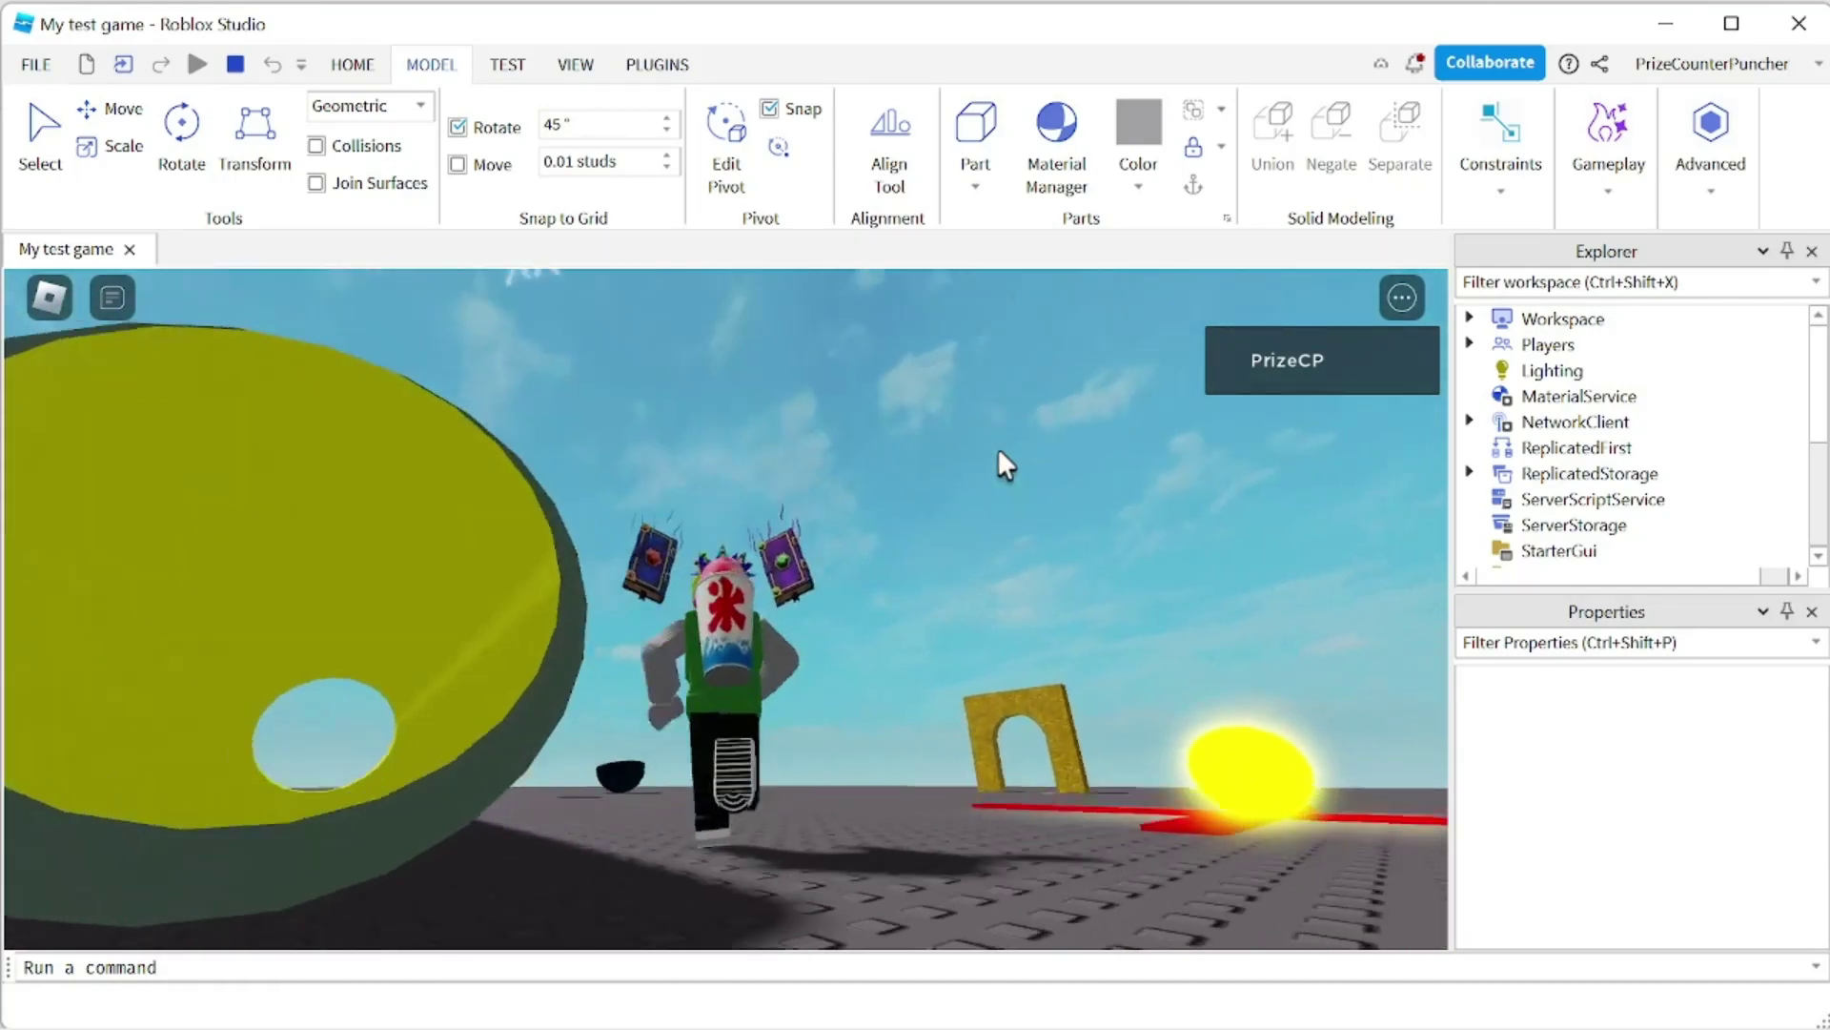
{"action": "key", "text": "w"}
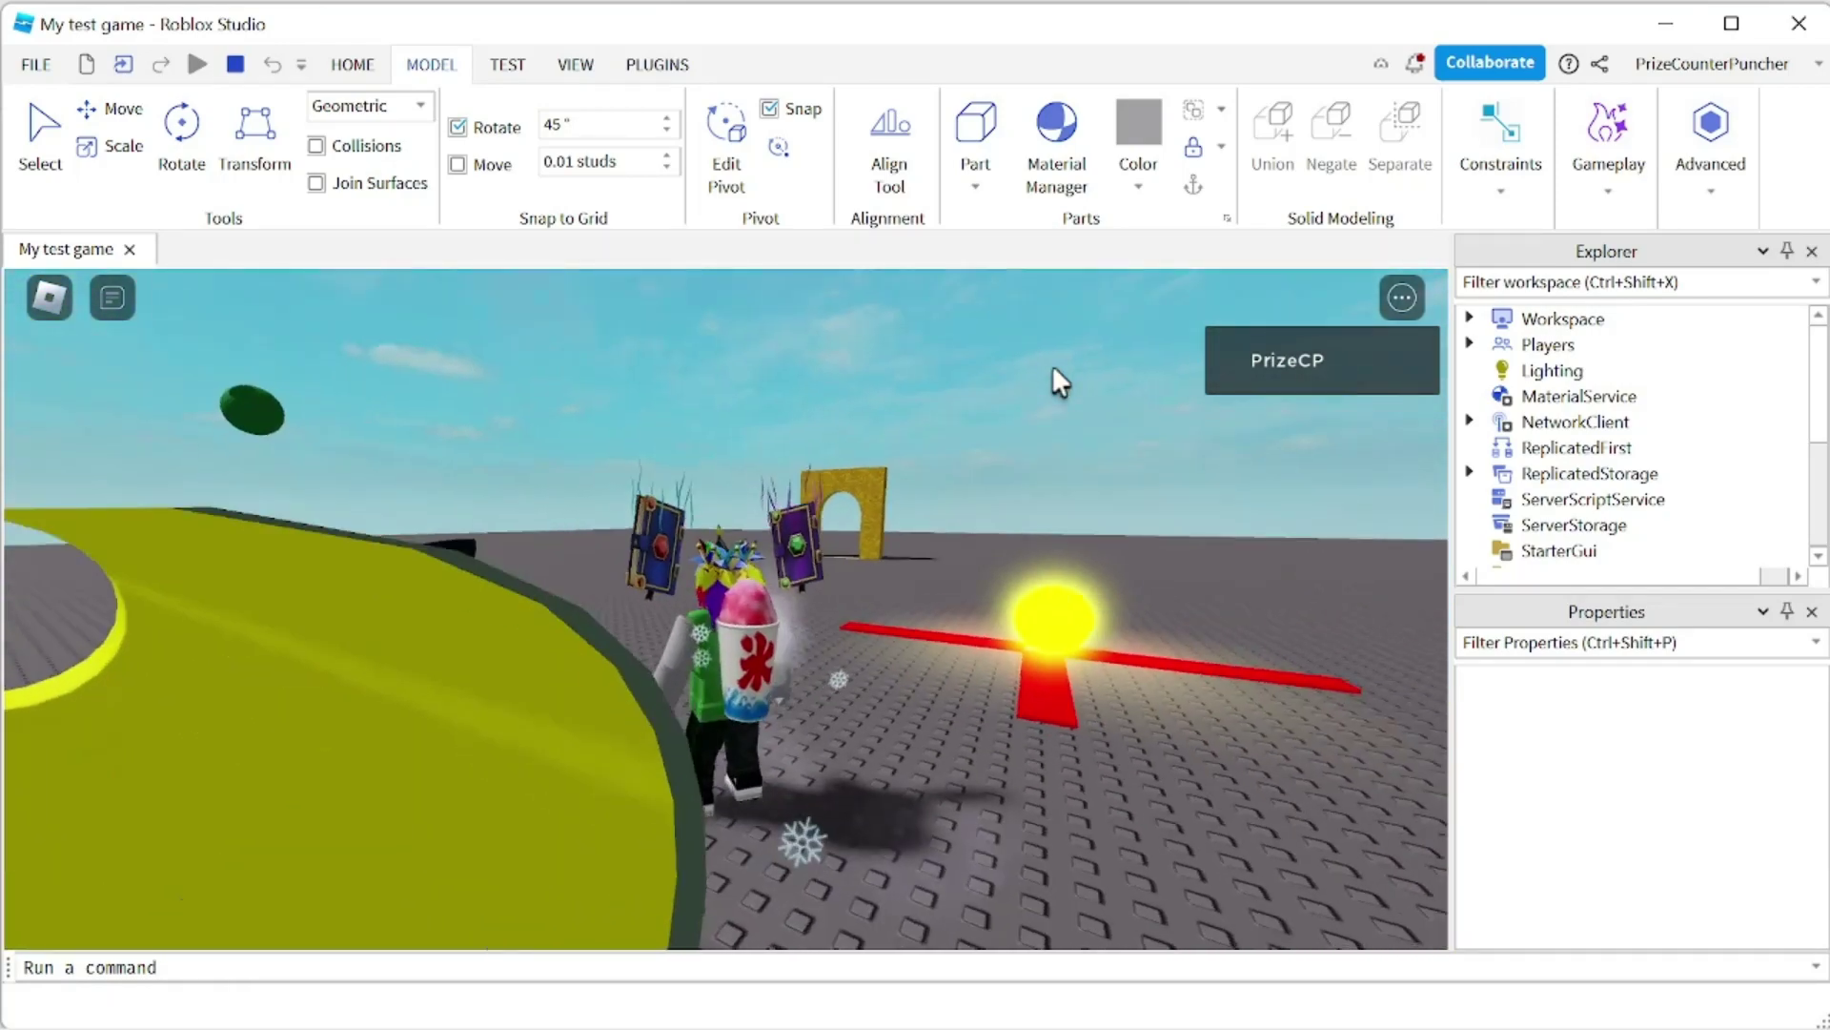
{"action": "key", "text": "w"}
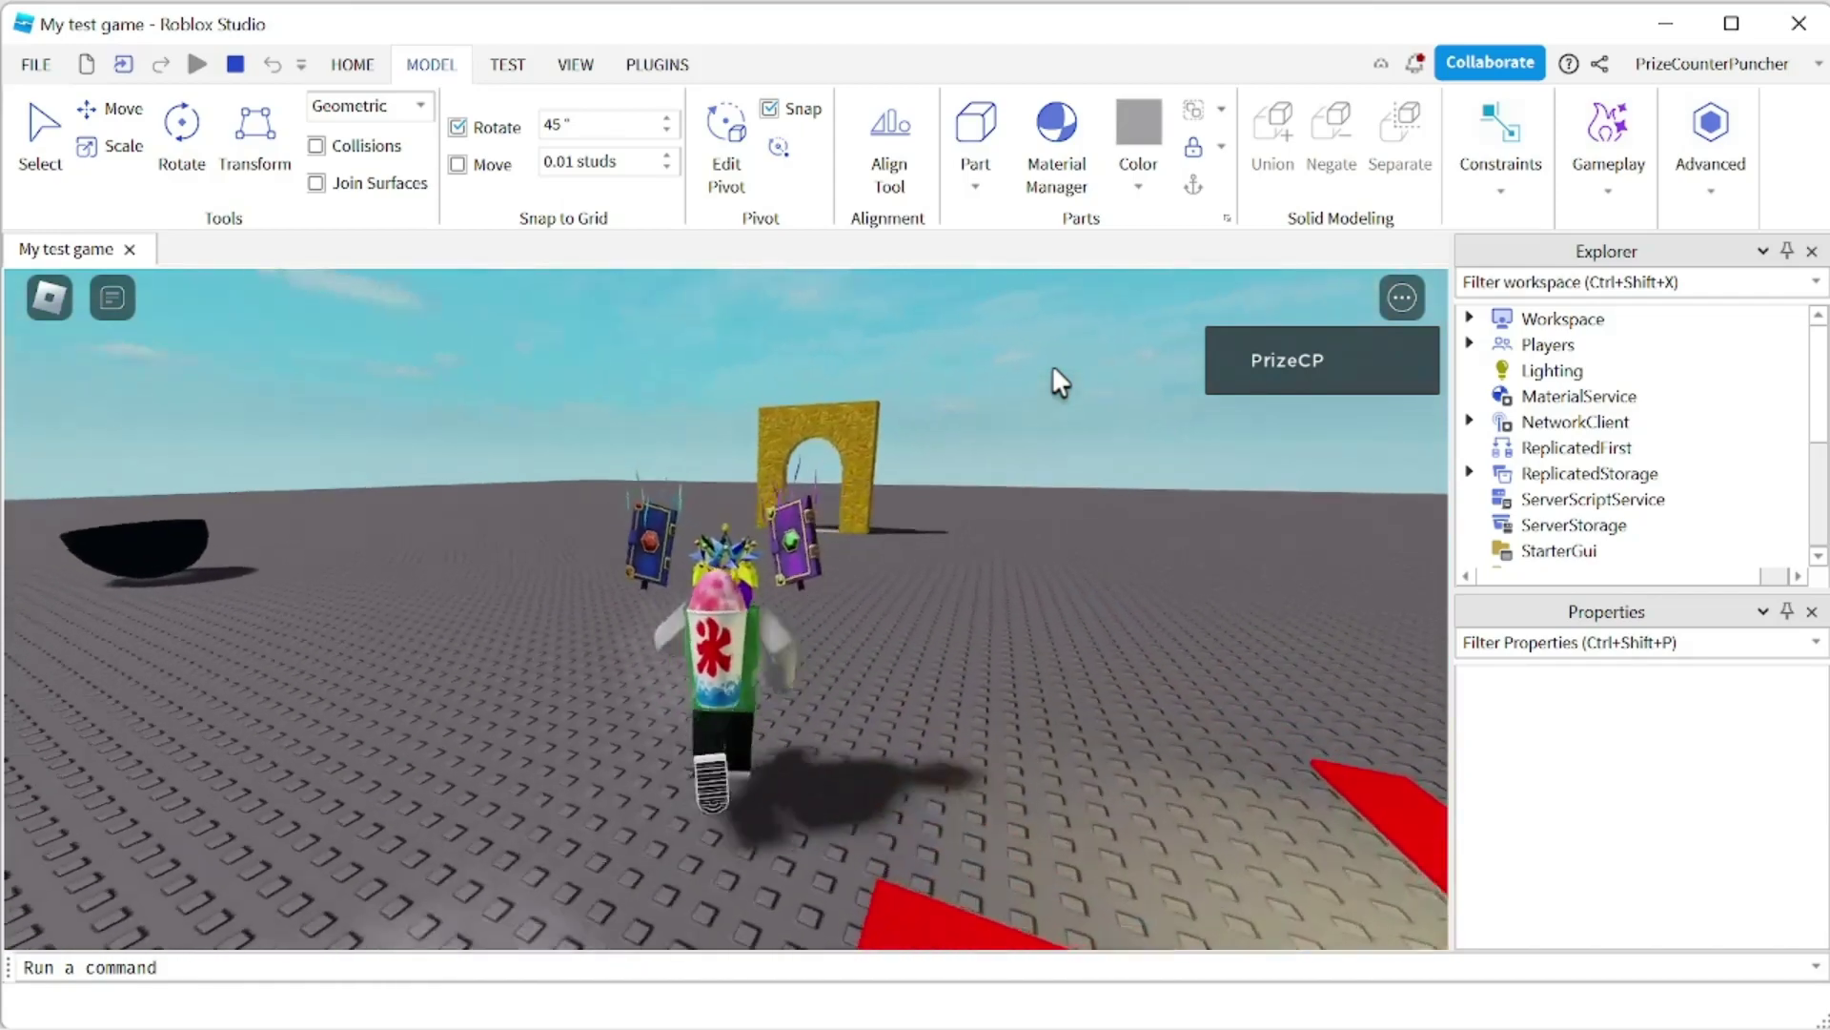
{"action": "key", "text": "w"}
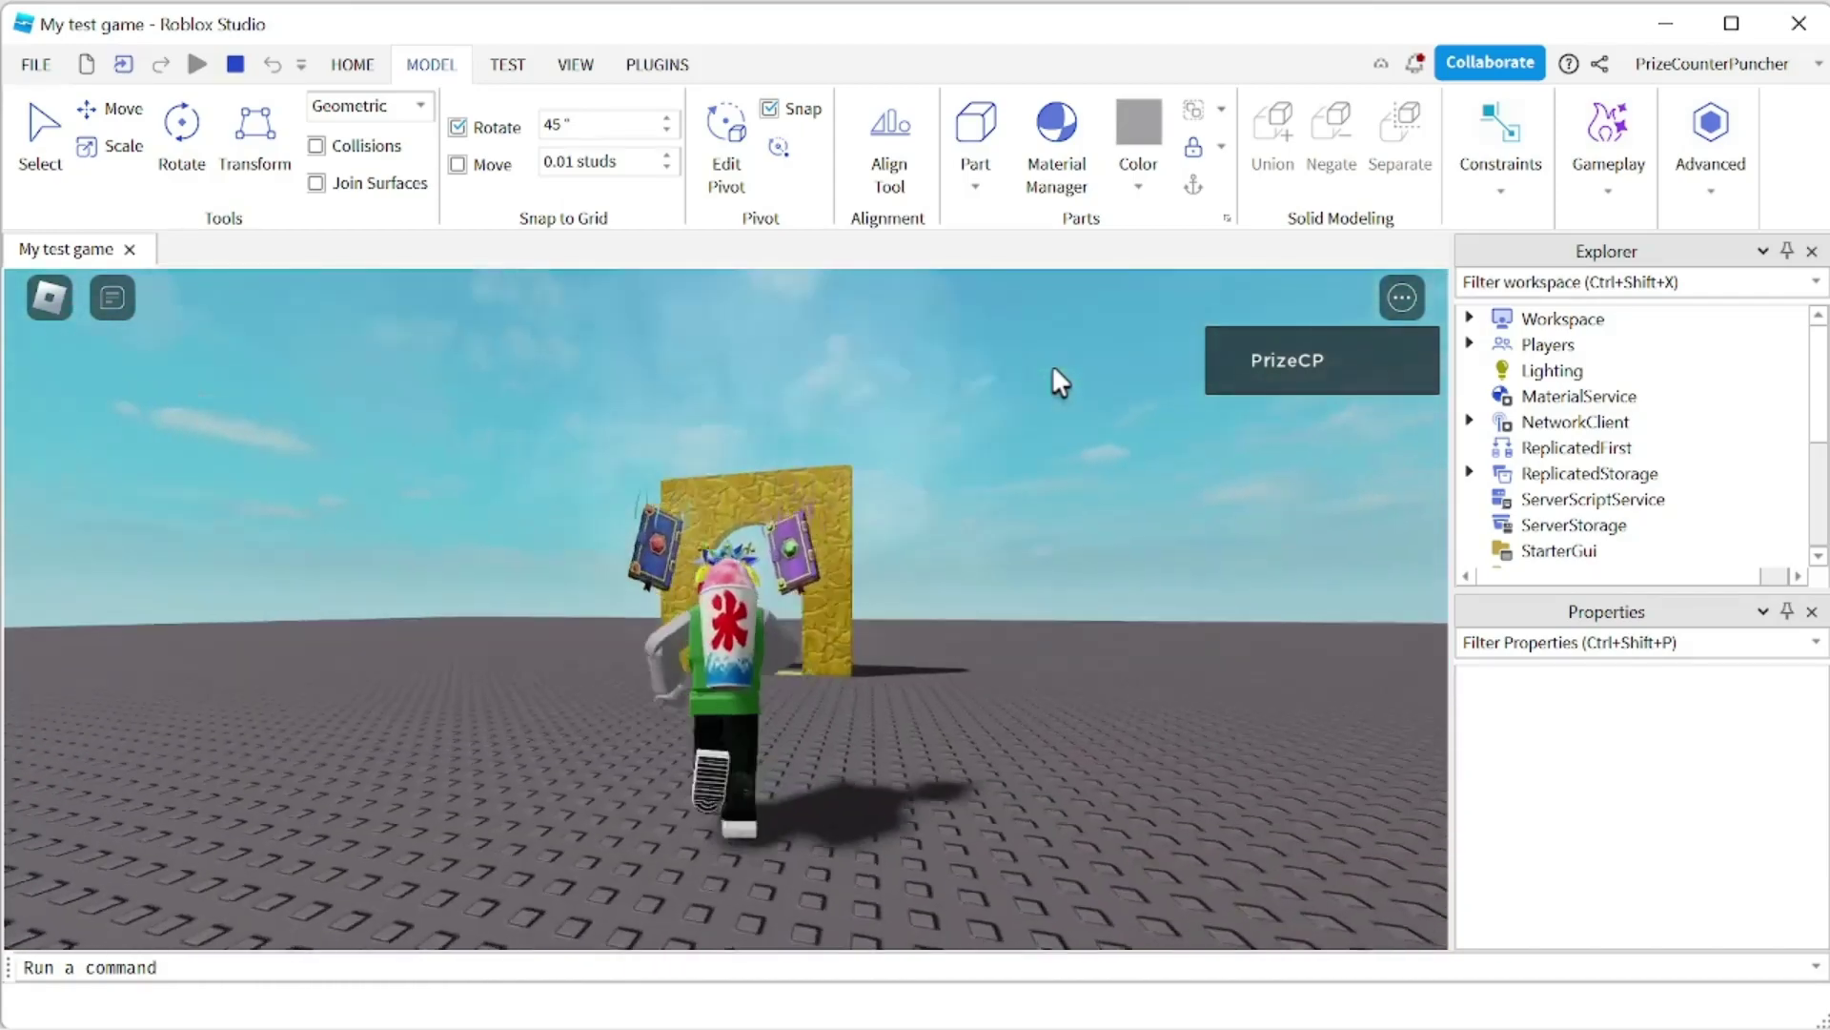
{"action": "key", "text": "w"}
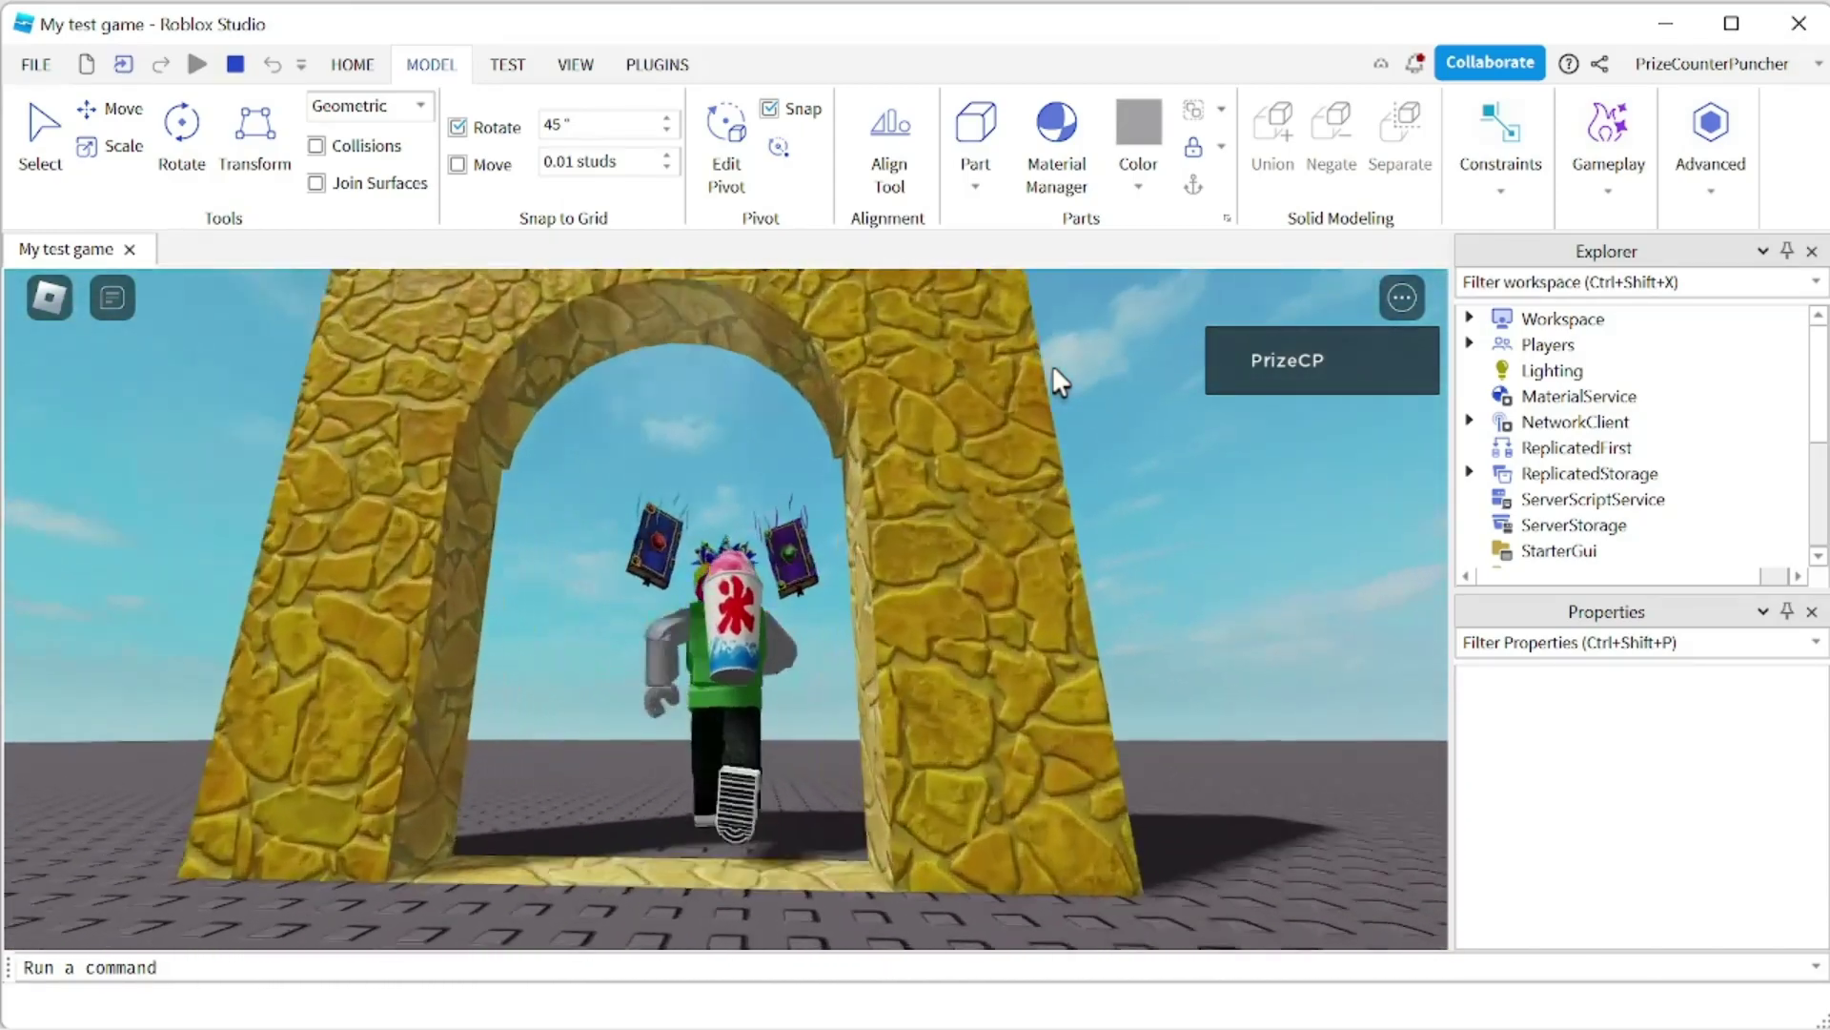
Turn the avatar around at the cobblestone arch and examine the rounded doorway from close up.
{"action": "key", "text": "s"}
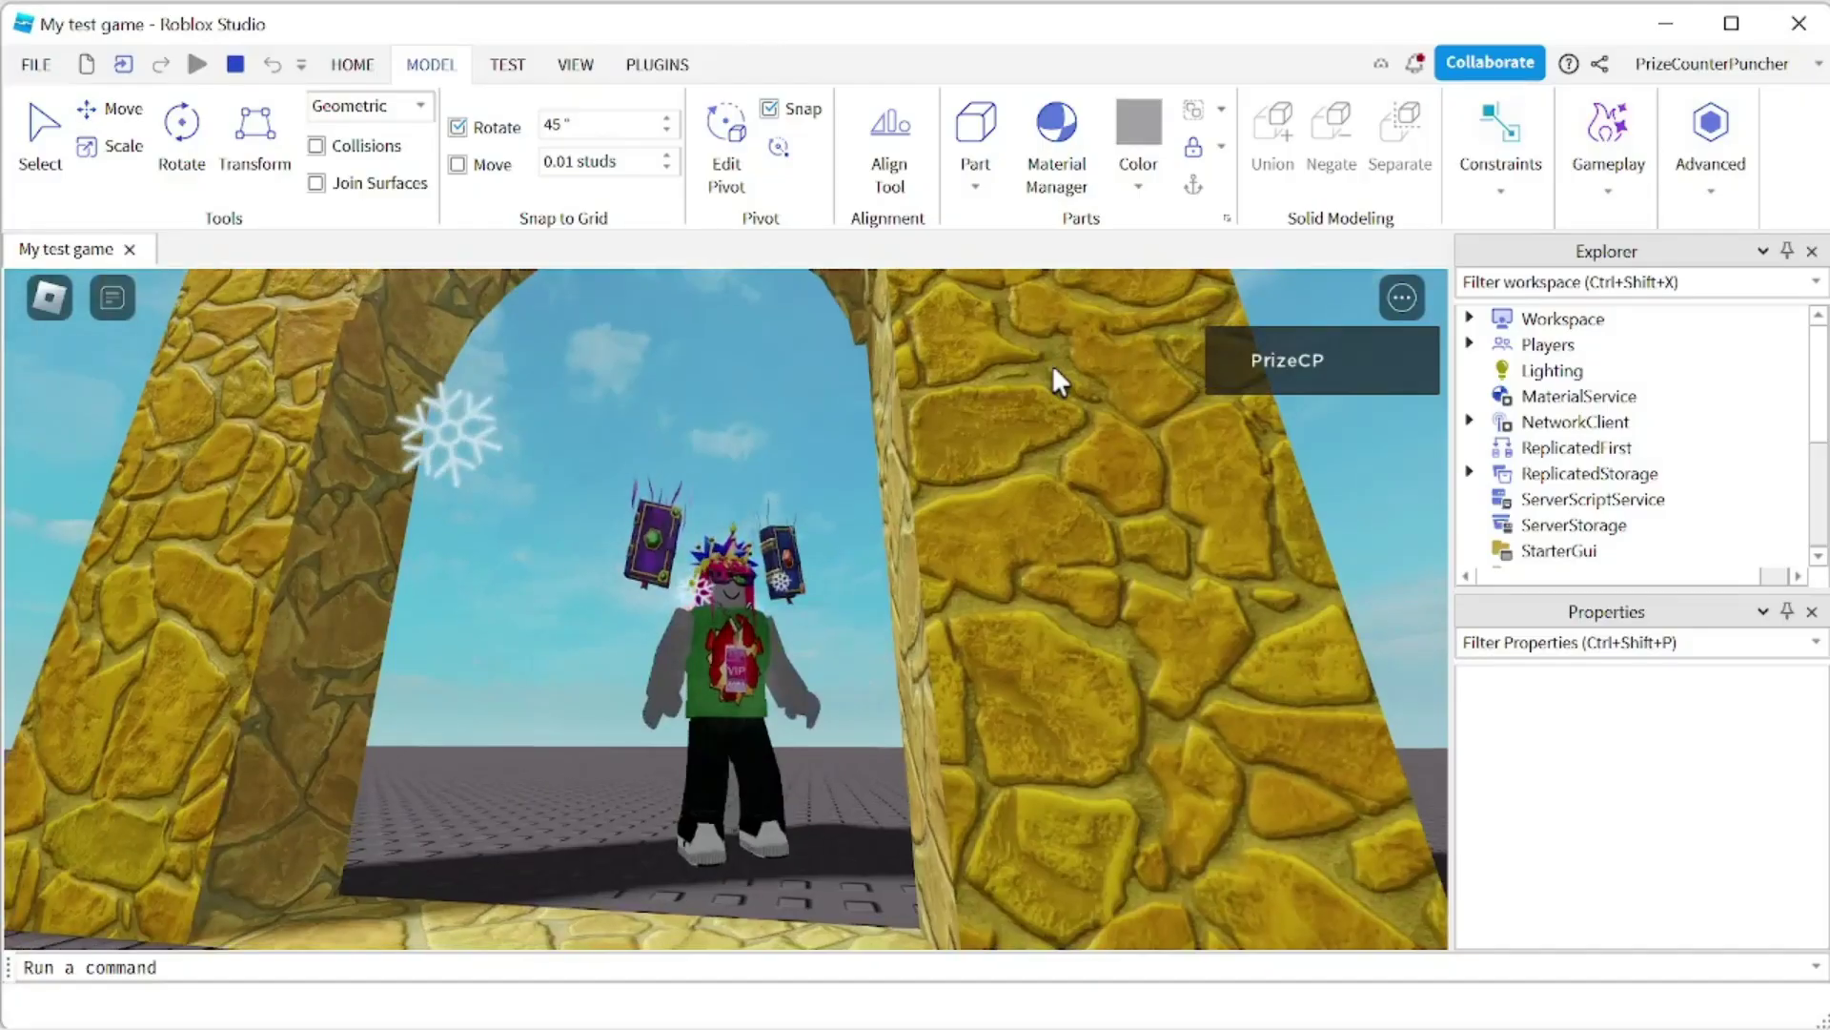
{"action": "key", "text": "a"}
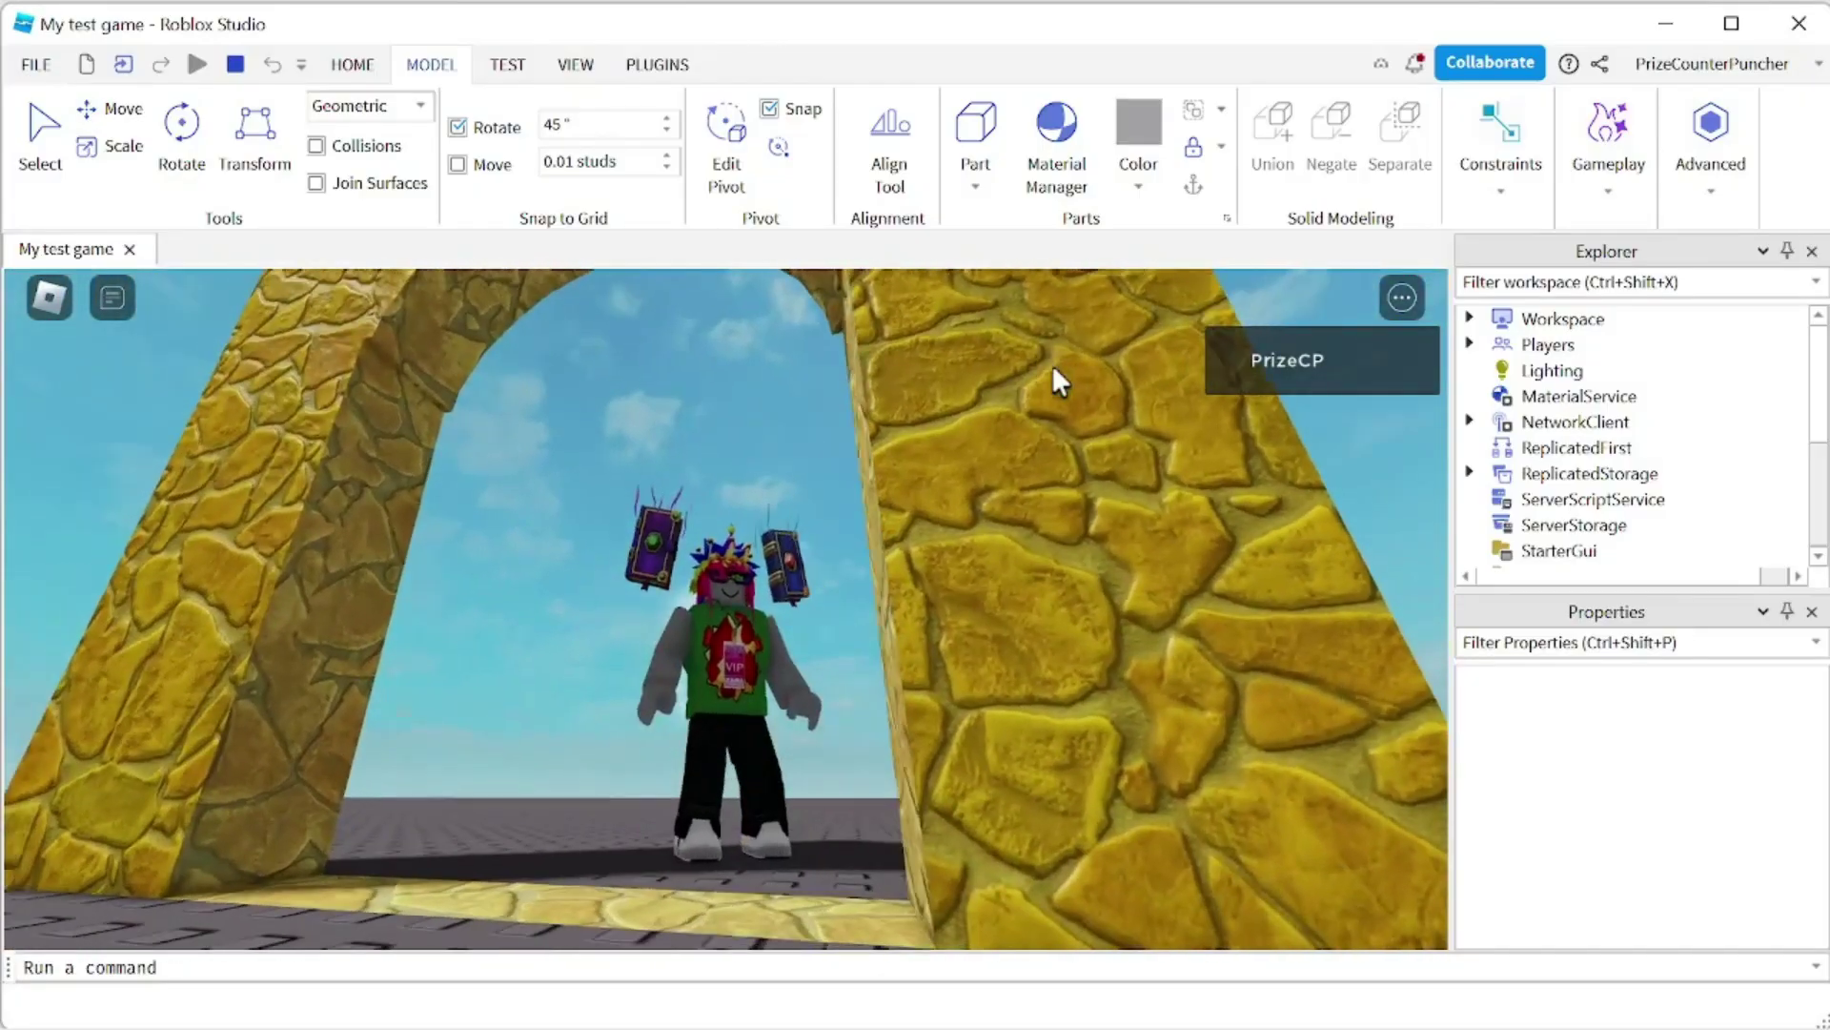
{"action": "key", "text": "s"}
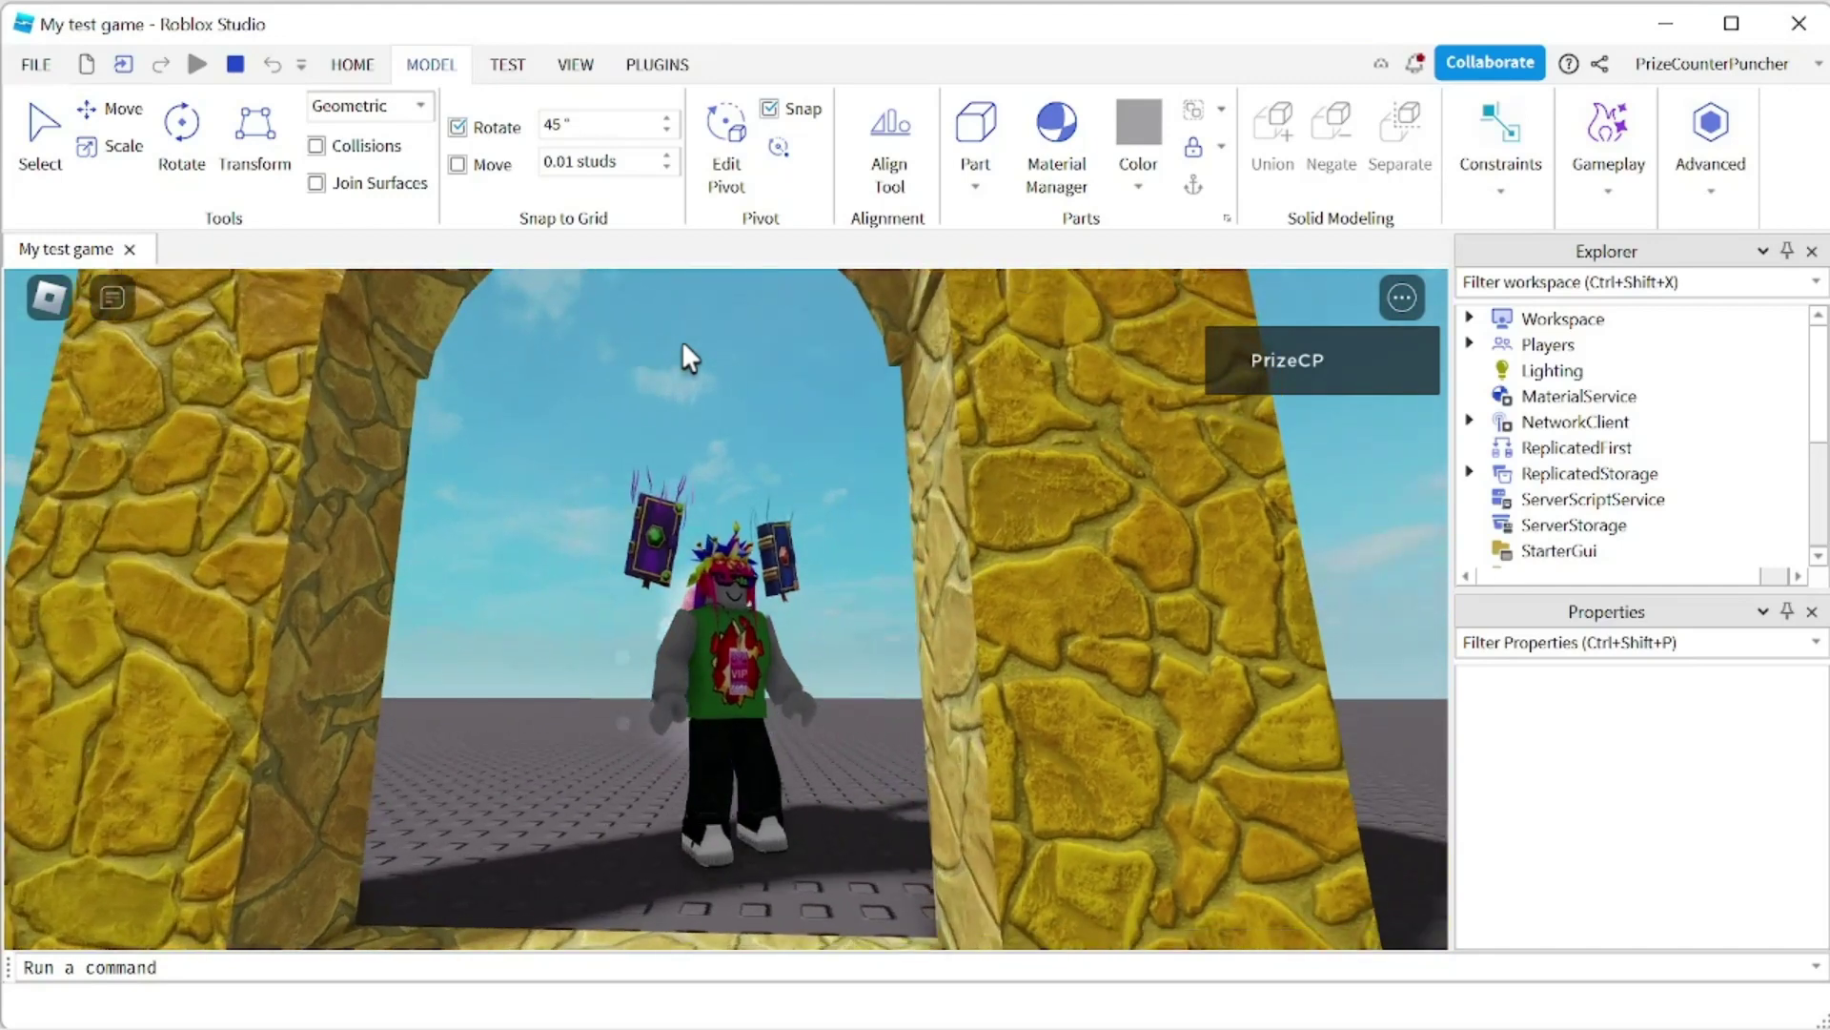
{"action": "key", "text": "w"}
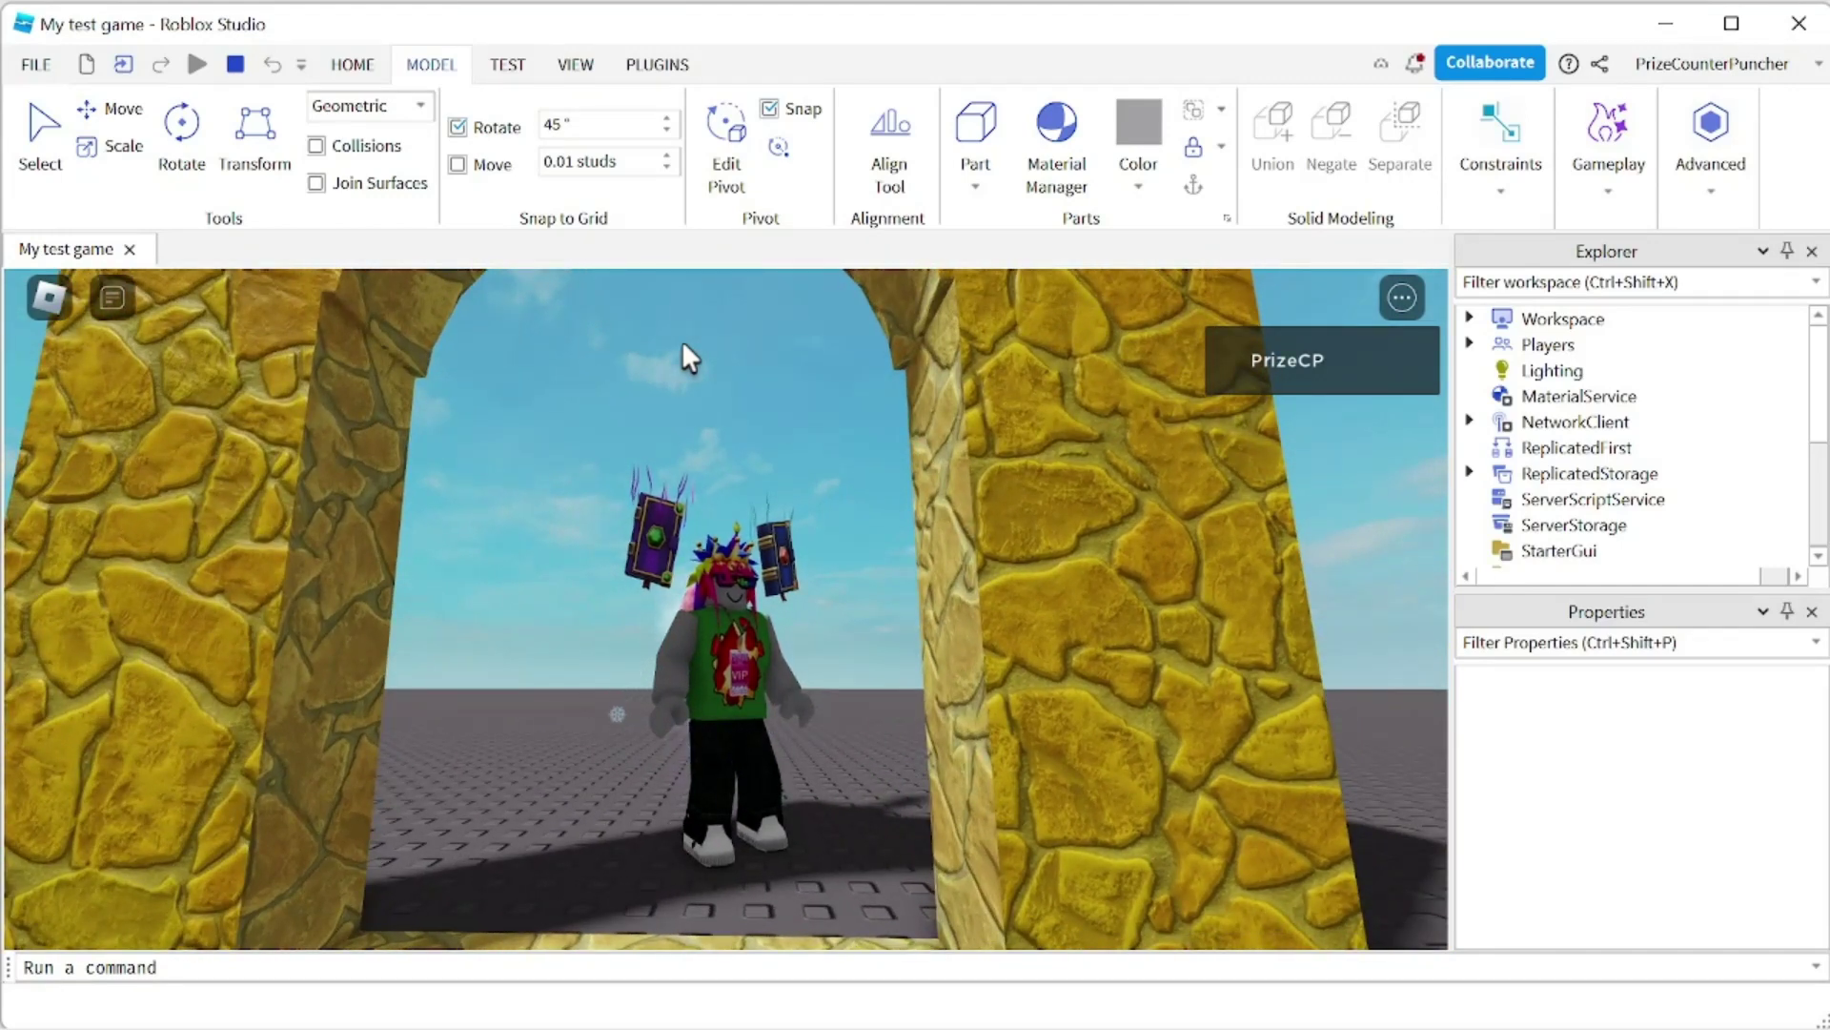